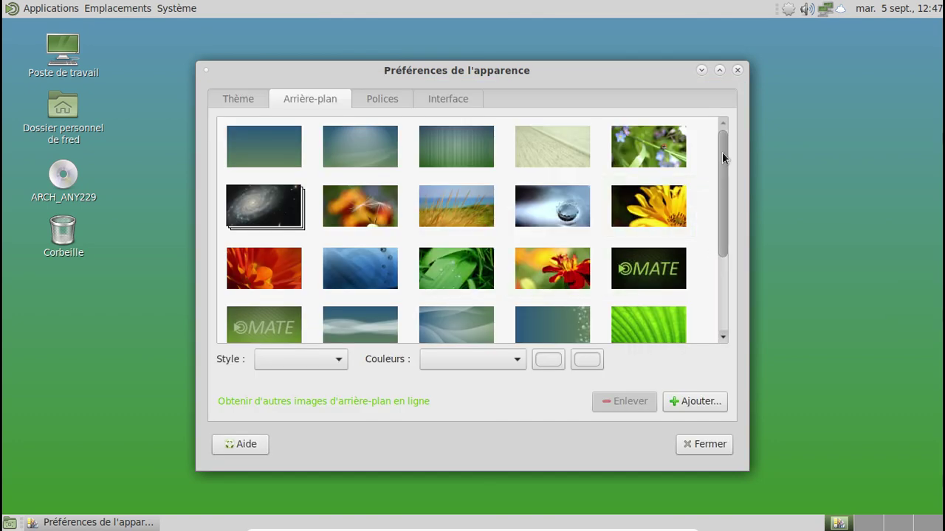
- Try the red-tinted aurora wallpaper and set the green and blue aurora image beside it as the desktop background
left_click_drag(722, 152, 721, 311)
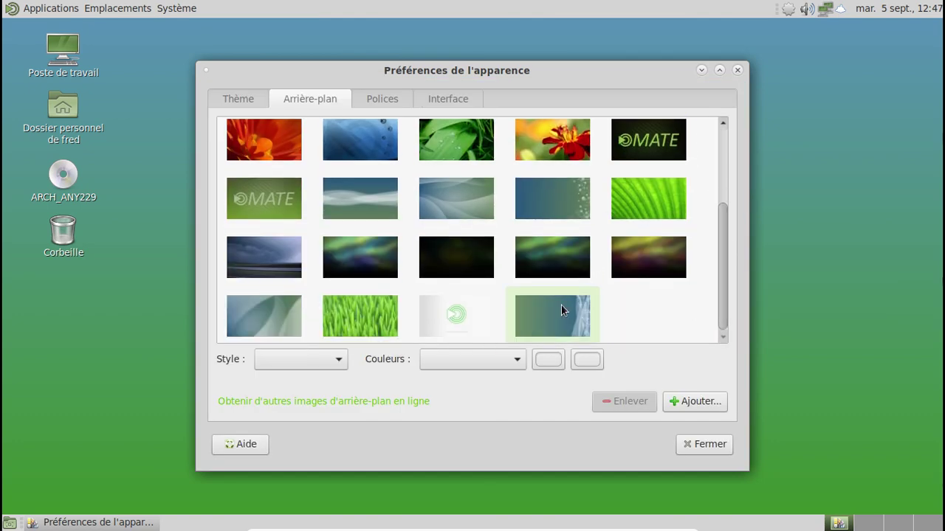
left_click(649, 259)
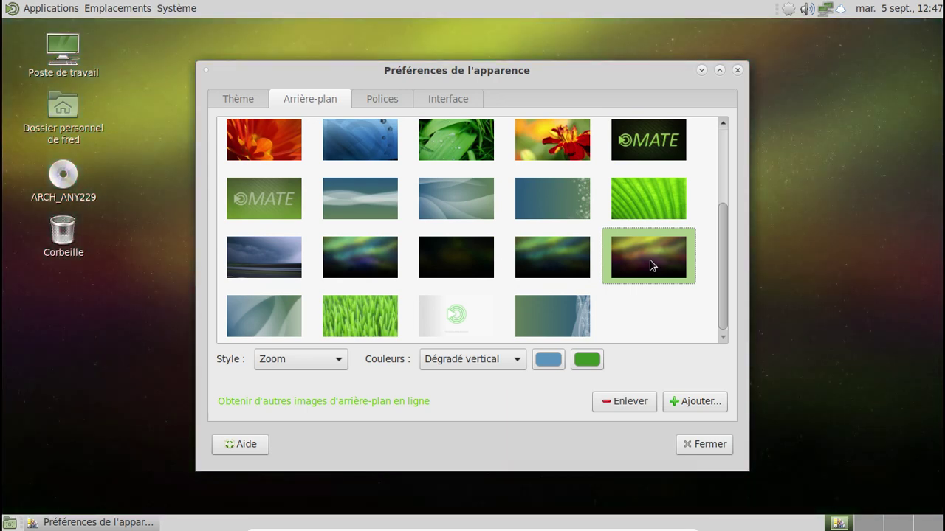
left_click(528, 260)
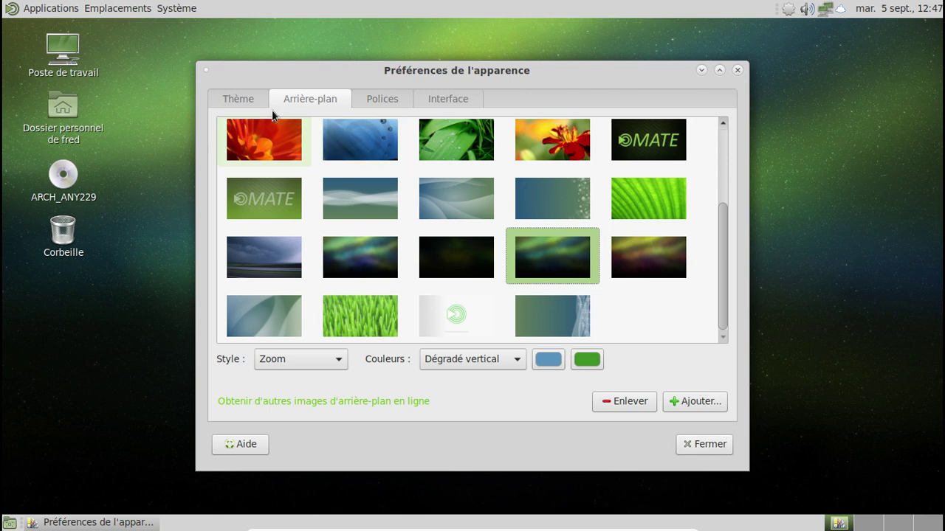
- Preview the Green-Submarine theme, apply the Blue-Submarine desktop theme, and close the appearance preferences
left_click(245, 98)
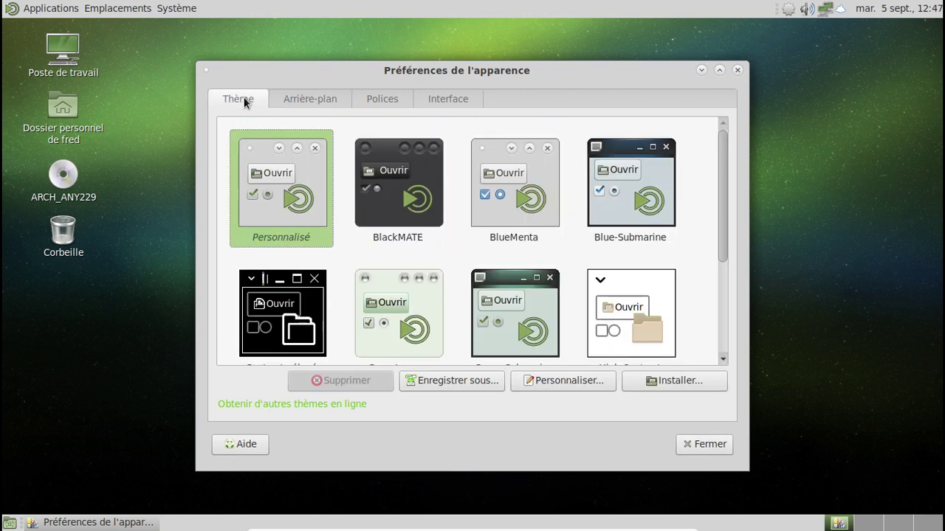
left_click(605, 170)
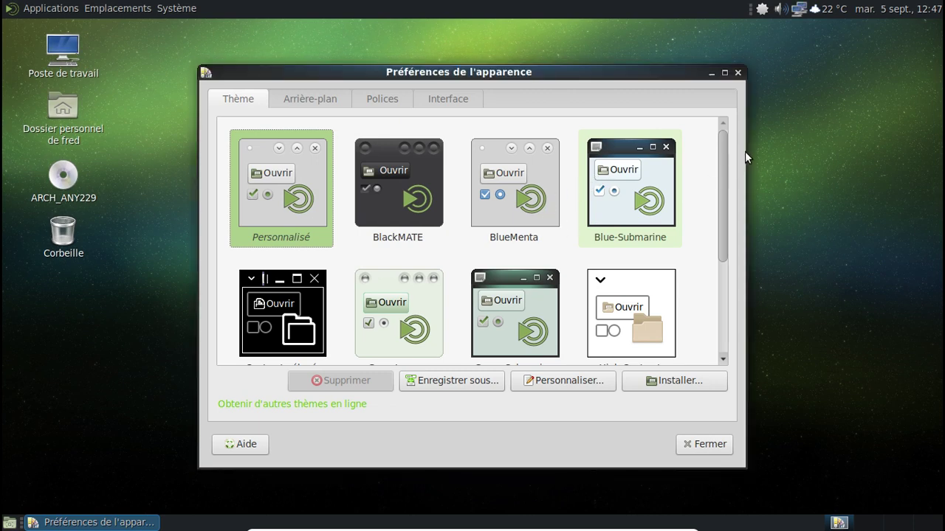
scroll(719, 169, "down", 2)
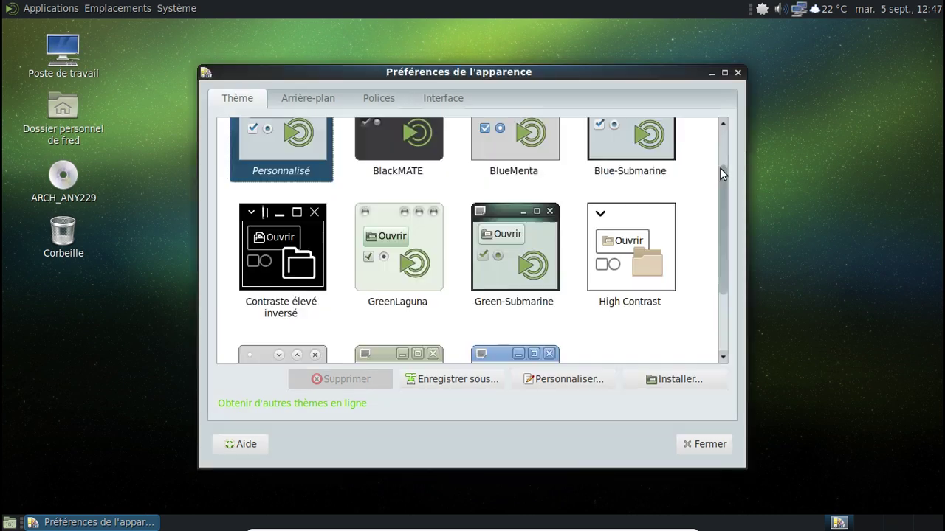
left_click(541, 229)
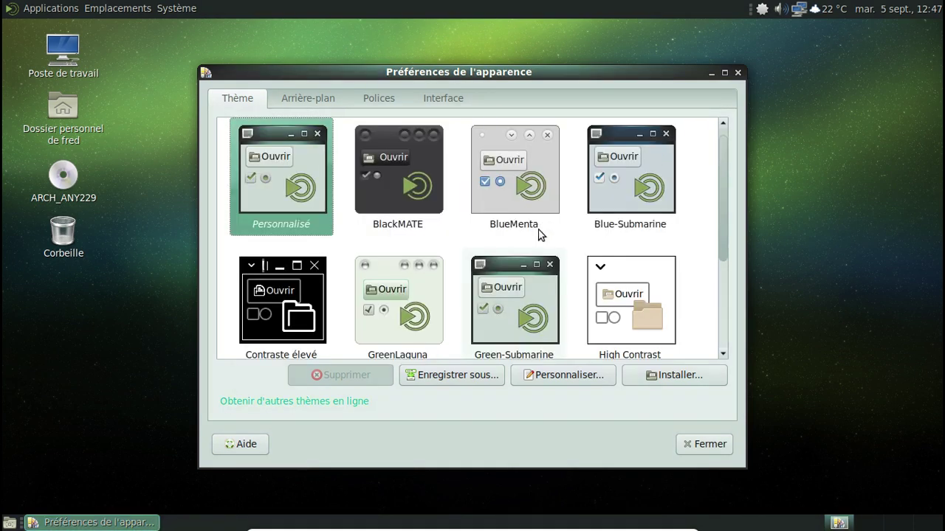
scroll(529, 296, "down", 1)
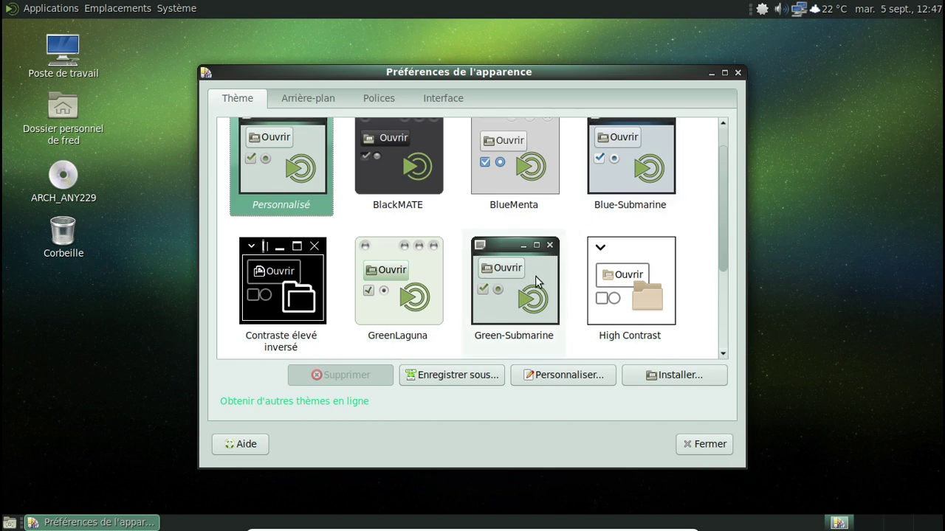
scroll(617, 190, "up", 1)
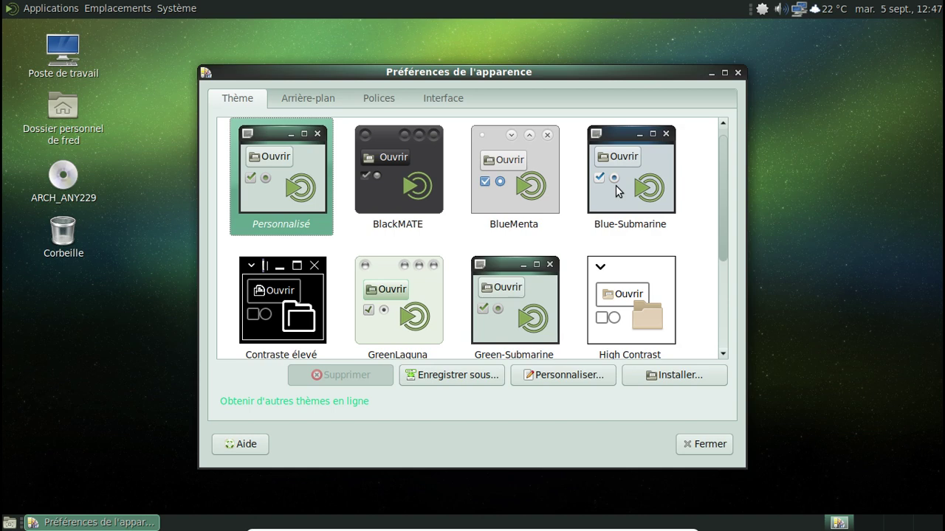
left_click(617, 190)
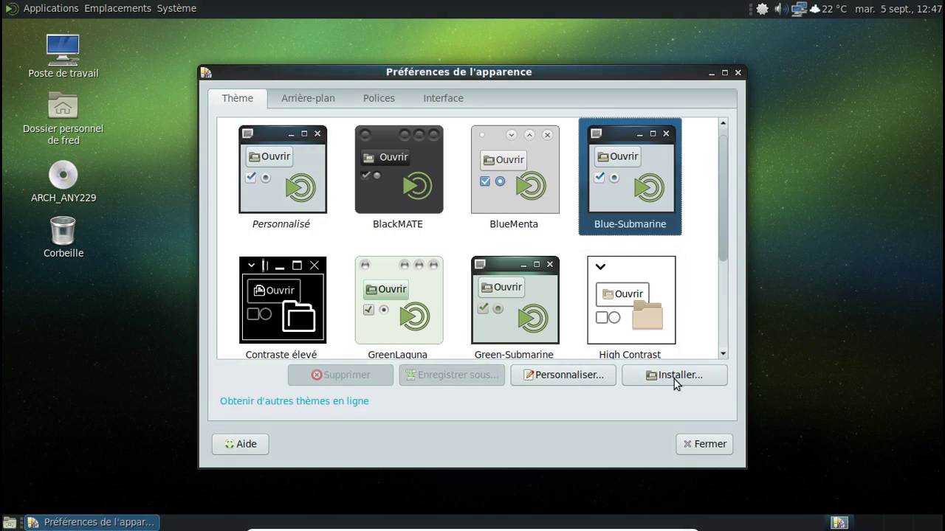
left_click(701, 447)
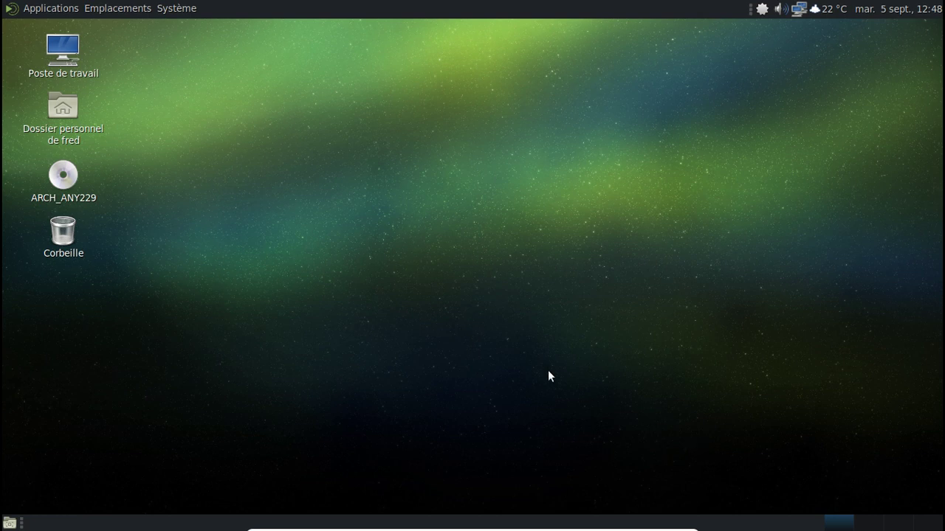
left_click(46, 8)
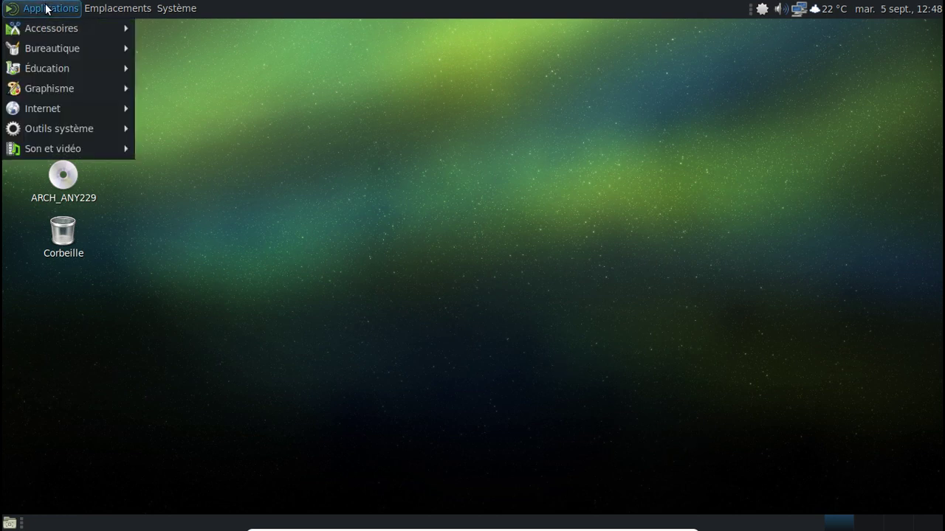
left_click(46, 9)
- Open the personal home folder and check the version information of the Caja file manager
left_click(68, 108)
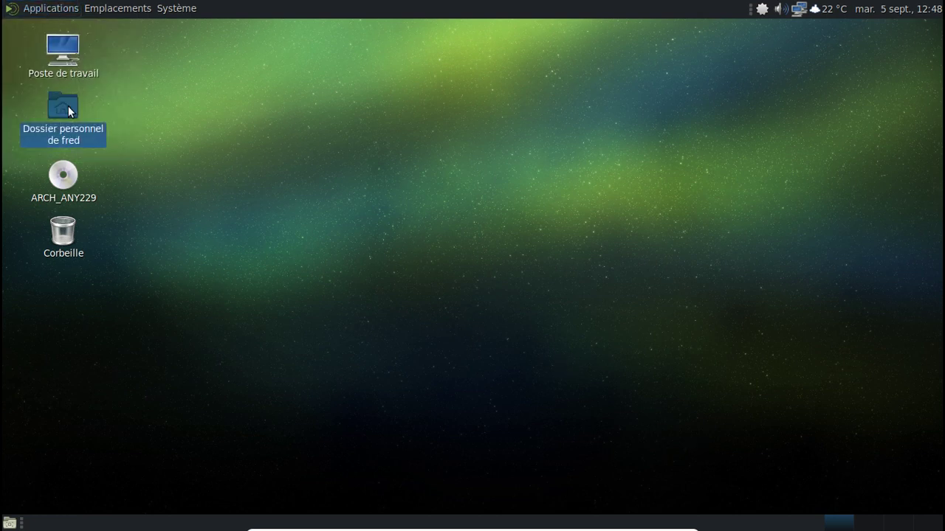
double_click(69, 108)
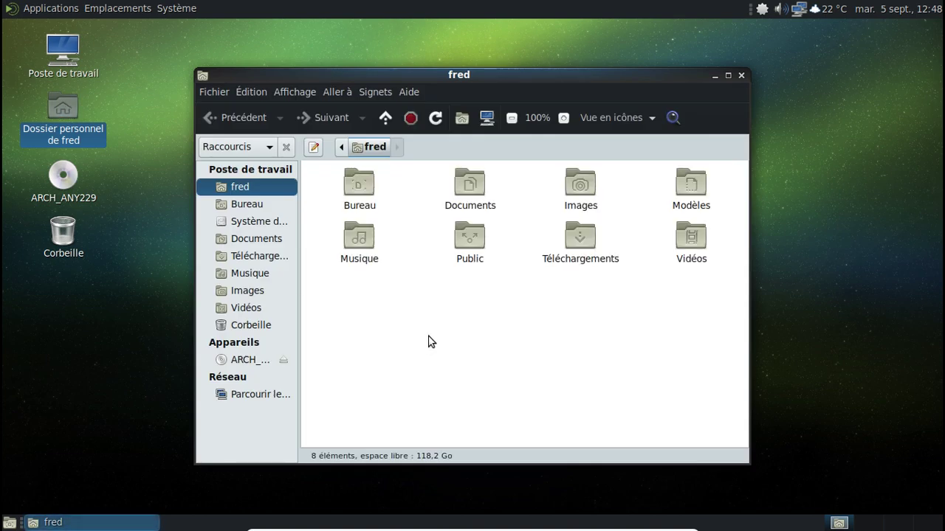
left_click(414, 93)
left_click(428, 131)
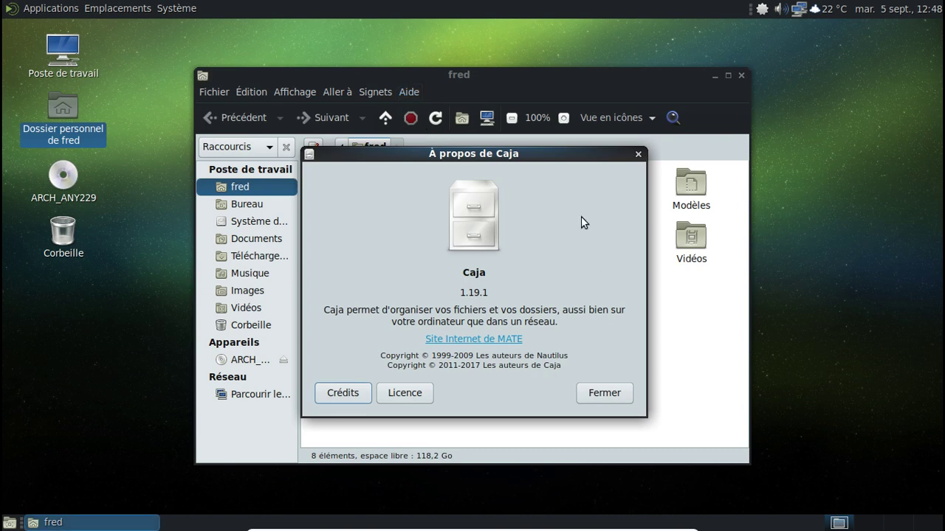
left_click(600, 391)
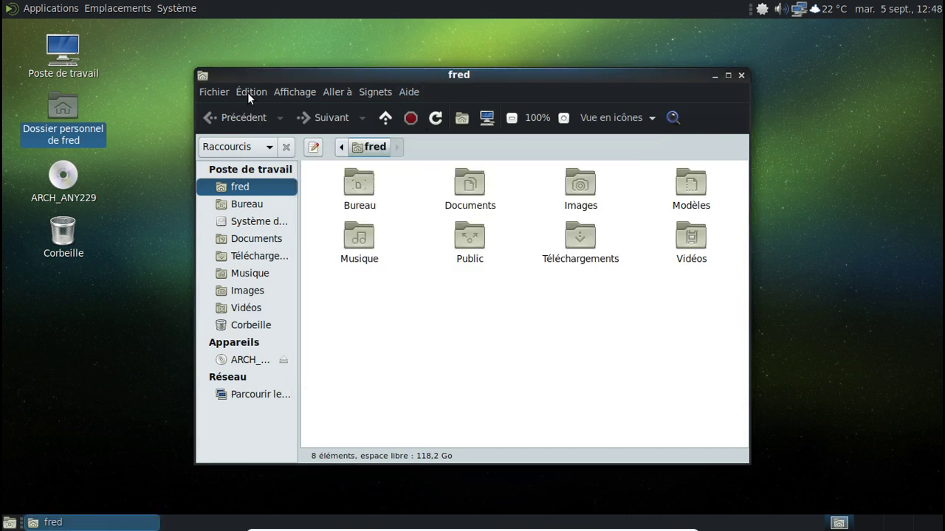
- Review every section of the file manager's preferences from behaviour through to extensions, and close the preferences and the folder window
left_click(249, 92)
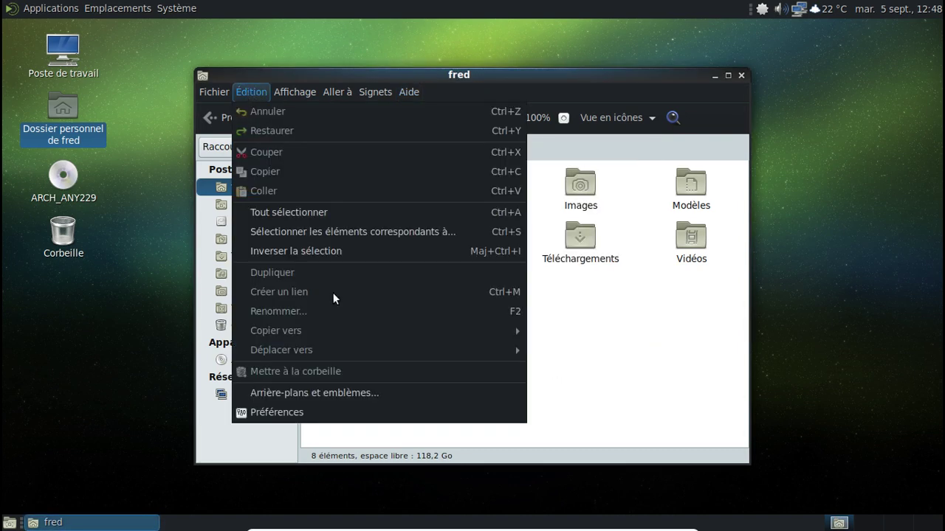
left_click(356, 413)
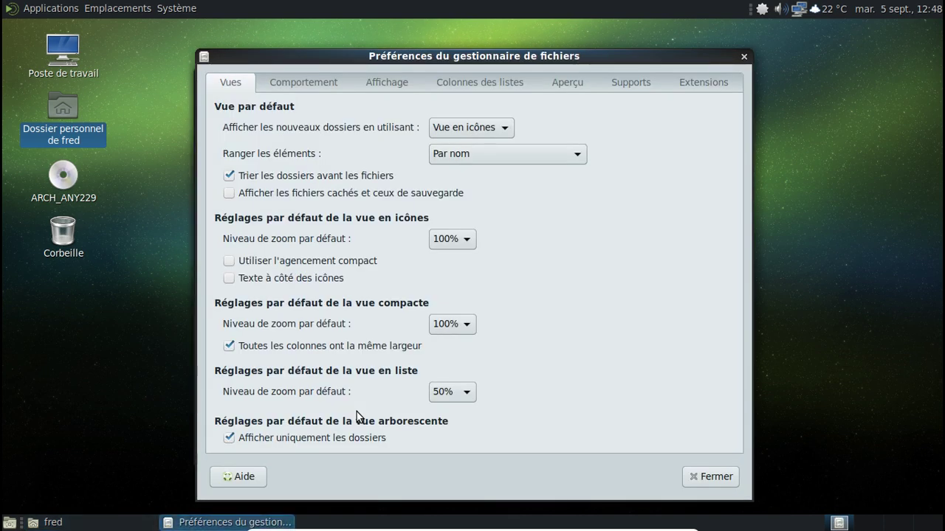
left_click(296, 84)
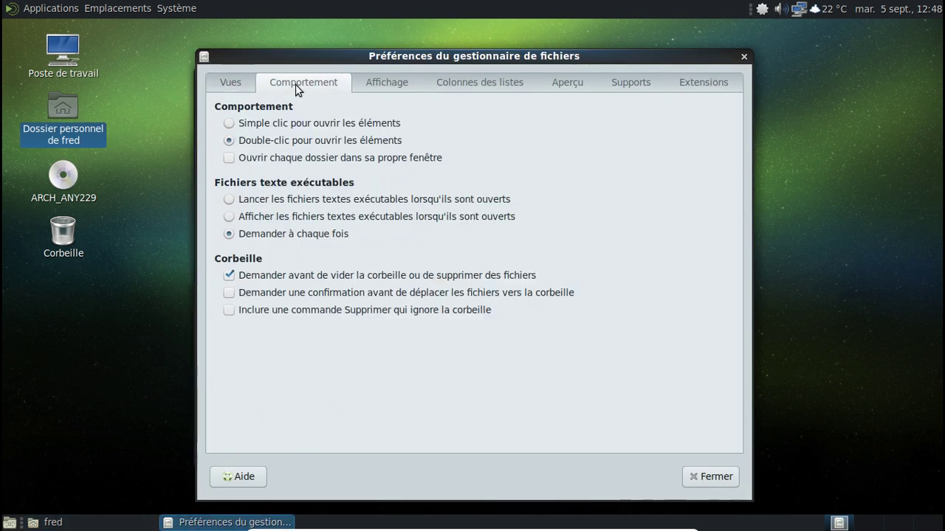
left_click(370, 86)
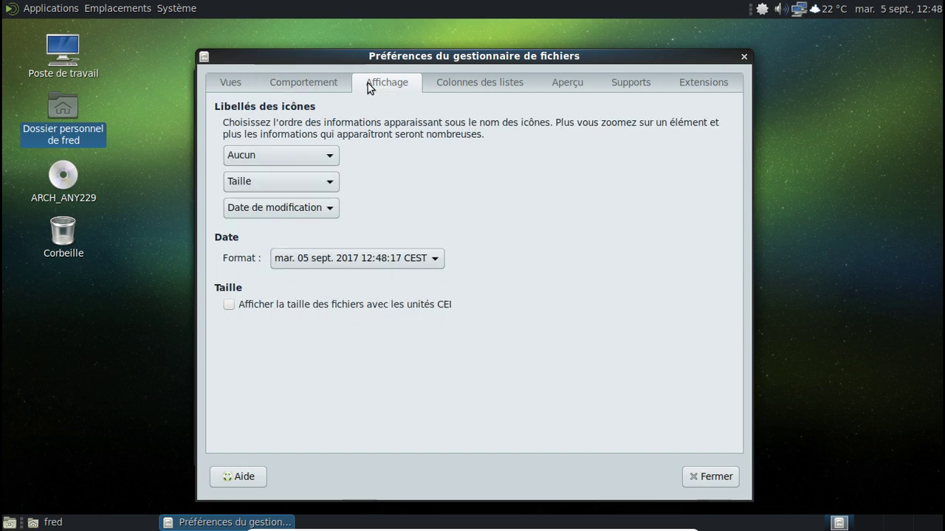
left_click(469, 89)
left_click(553, 83)
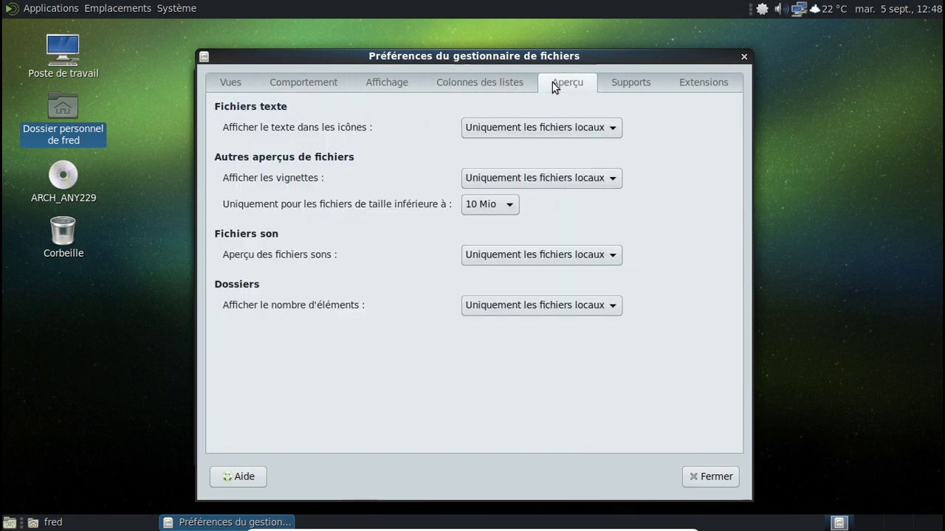
left_click(610, 82)
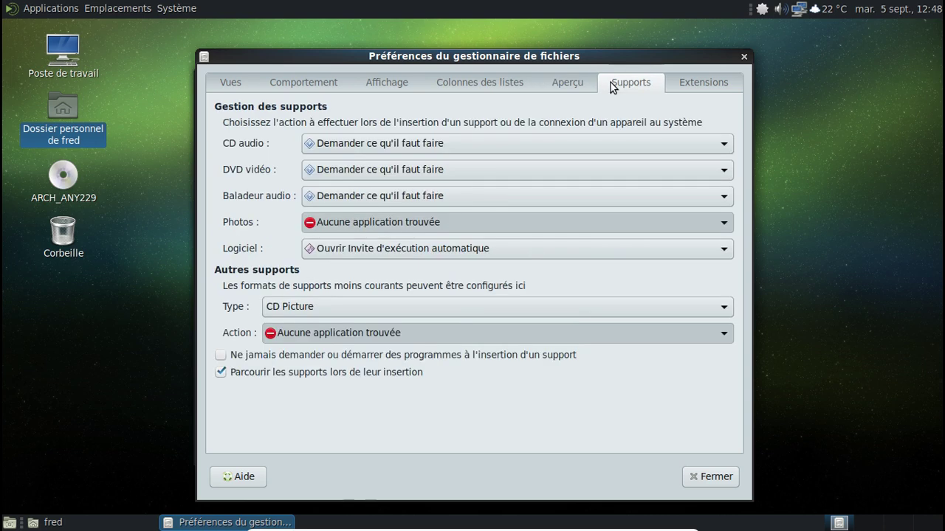
left_click(694, 84)
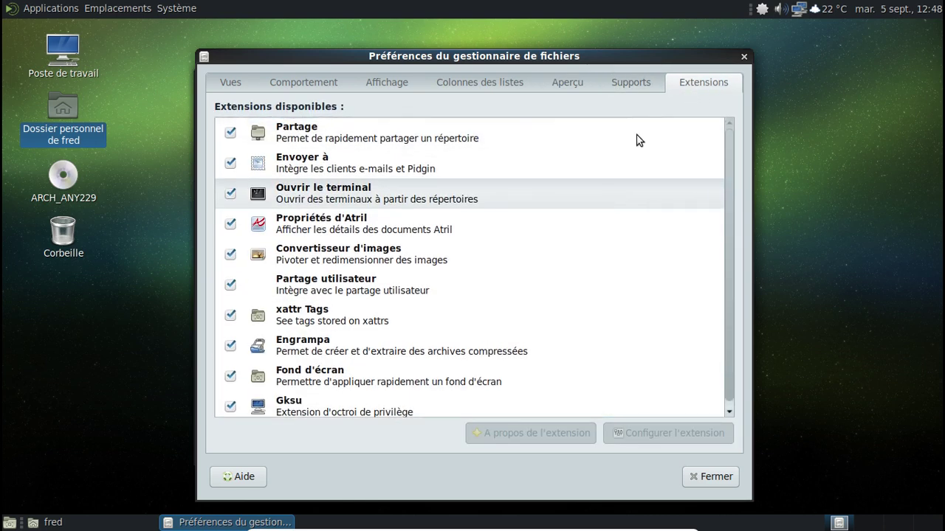
left_click(744, 58)
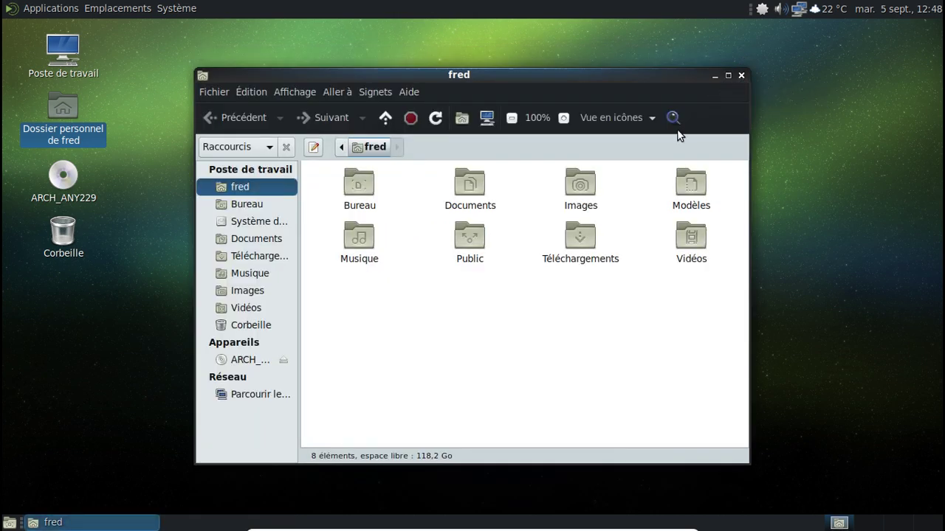
left_click(741, 76)
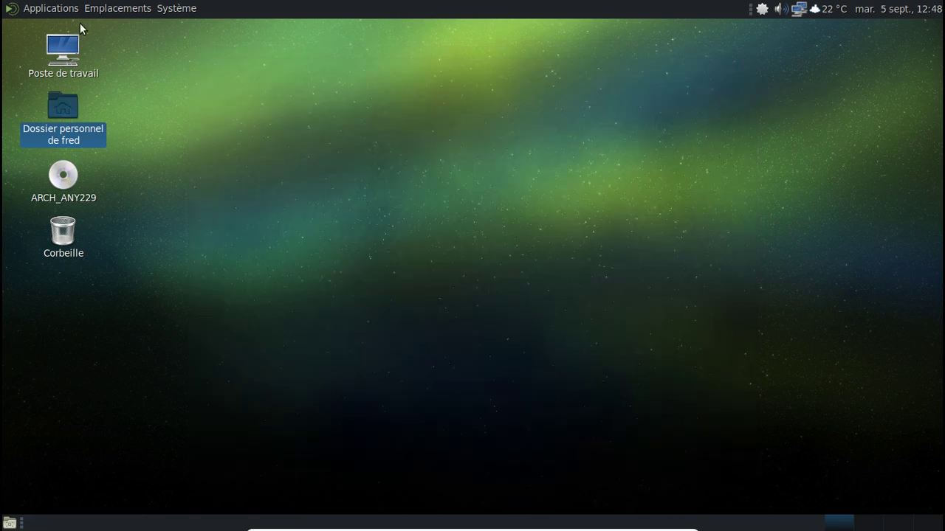
- Launch the disk usage analyser, check its version information, and close the program
left_click(41, 11)
mouse_move(69, 127)
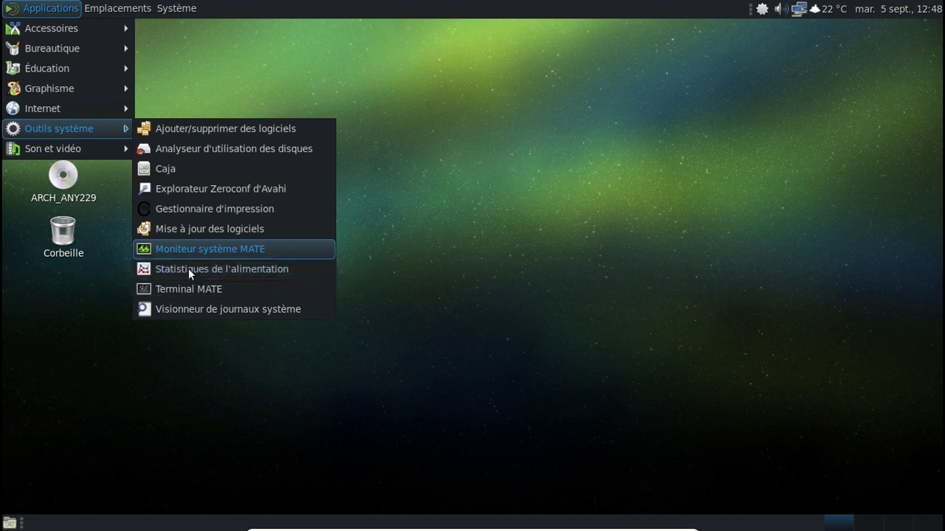
left_click(198, 149)
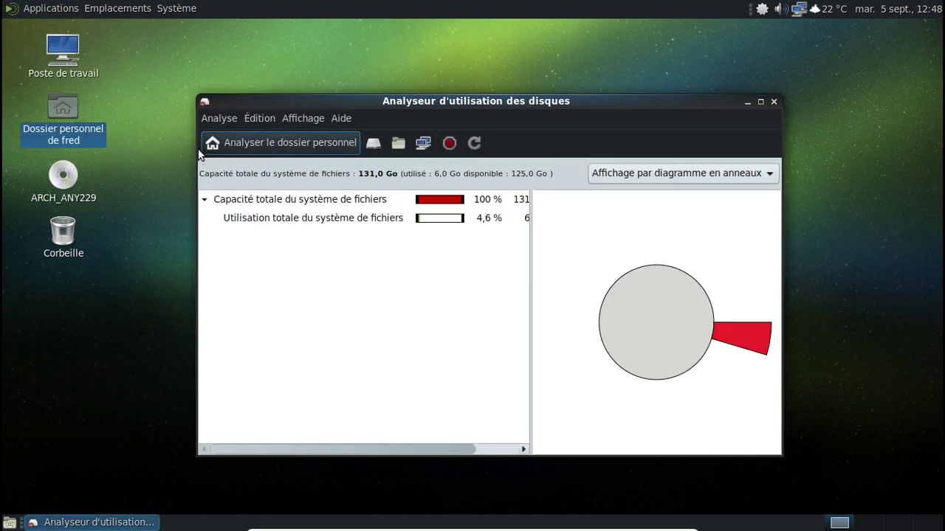
left_click(338, 119)
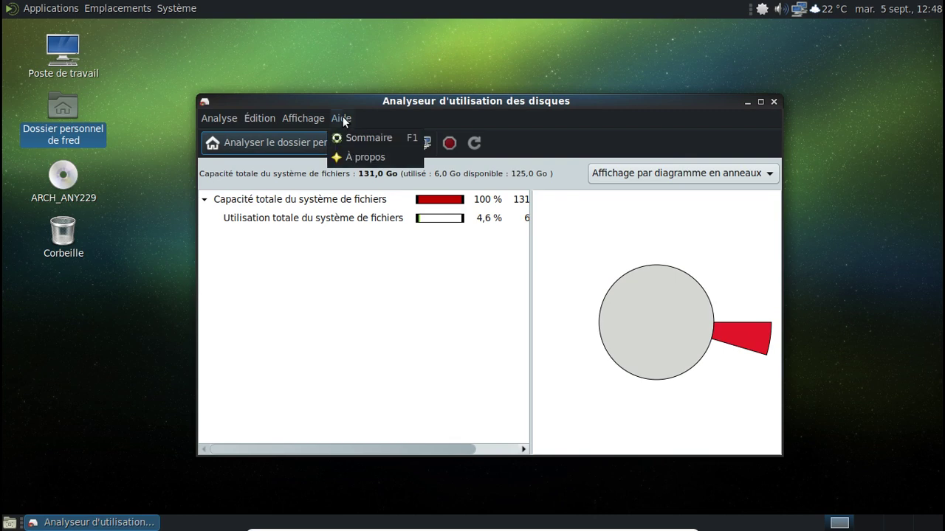
left_click(362, 157)
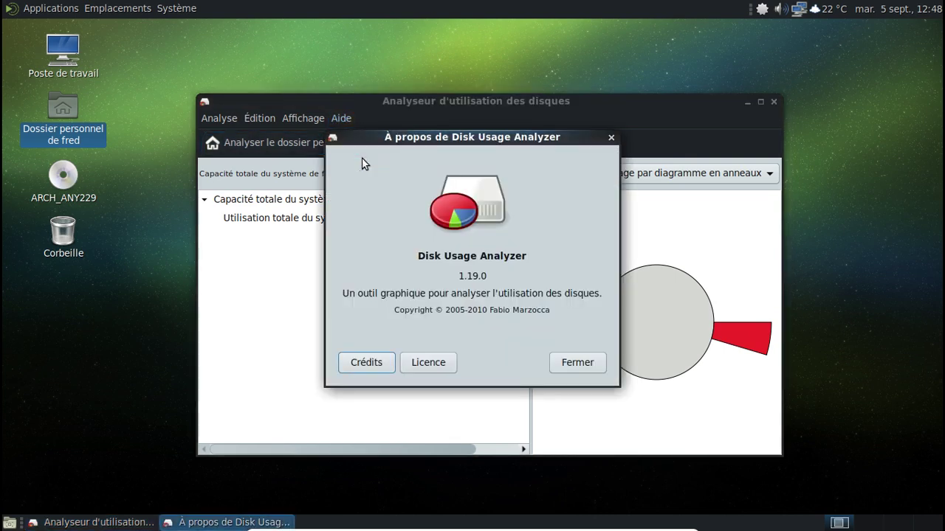
left_click(593, 362)
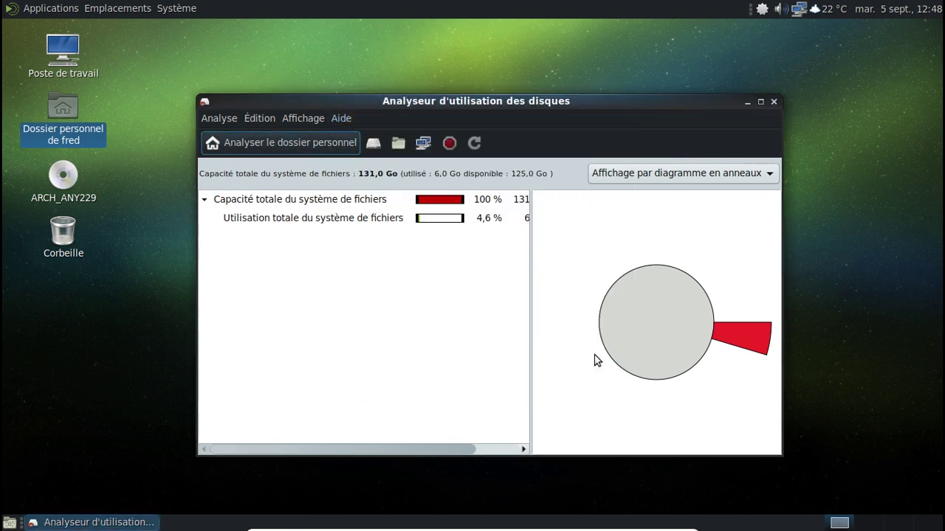
left_click(775, 103)
- Launch the Eye of MATE image viewer from the graphics applications and check its version information
left_click(34, 7)
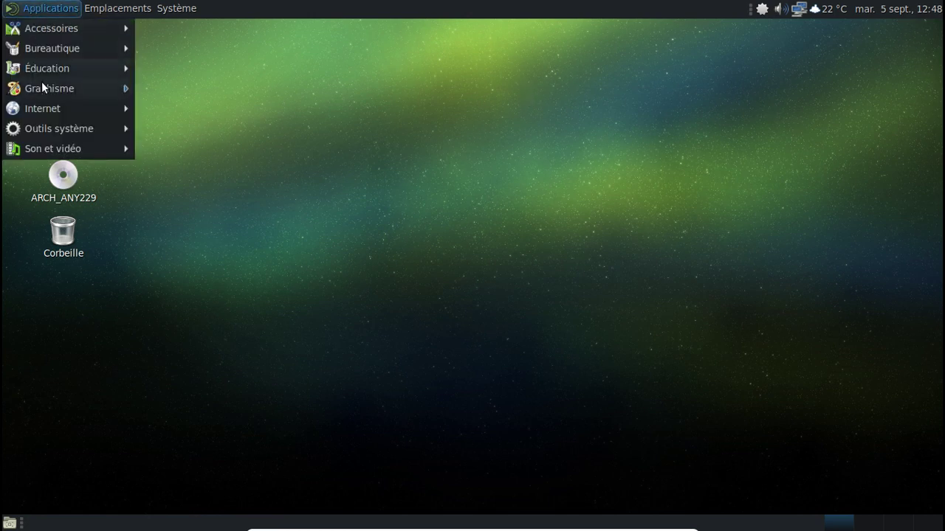
mouse_move(42, 88)
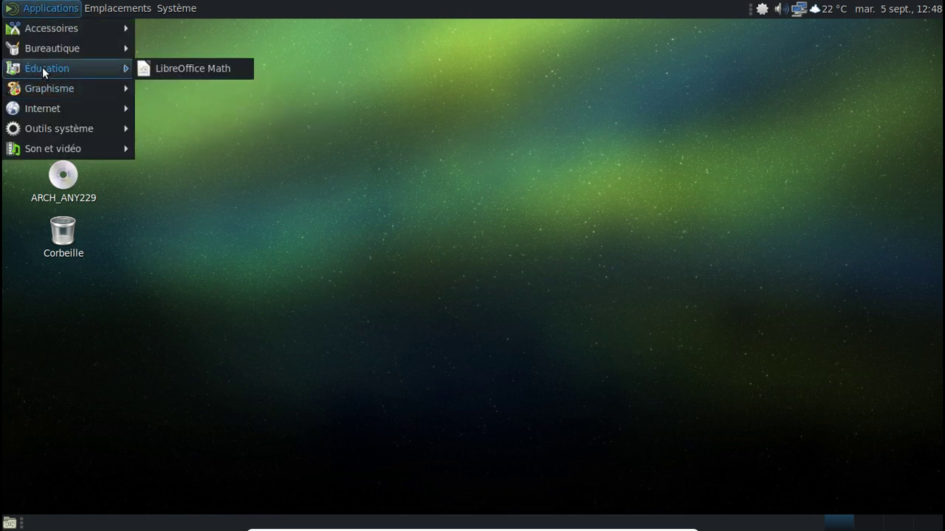
left_click(210, 128)
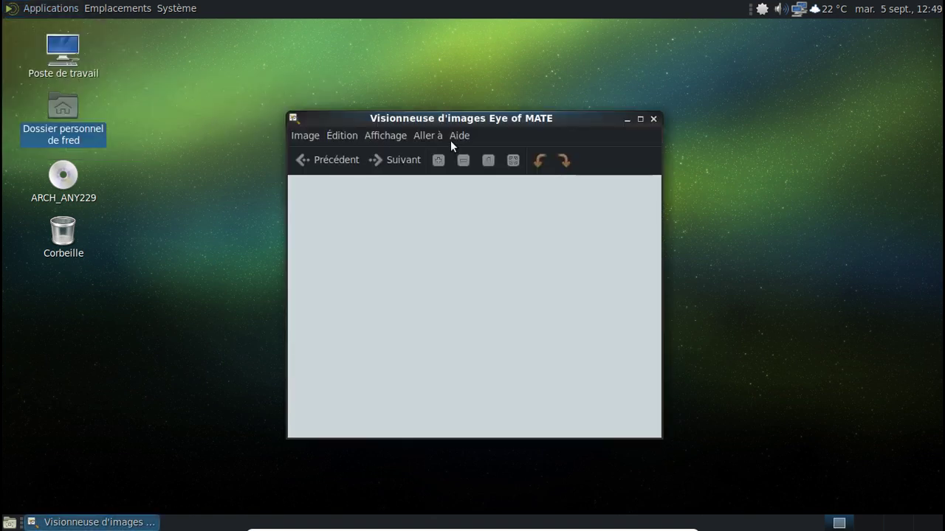
left_click(451, 138)
left_click(463, 174)
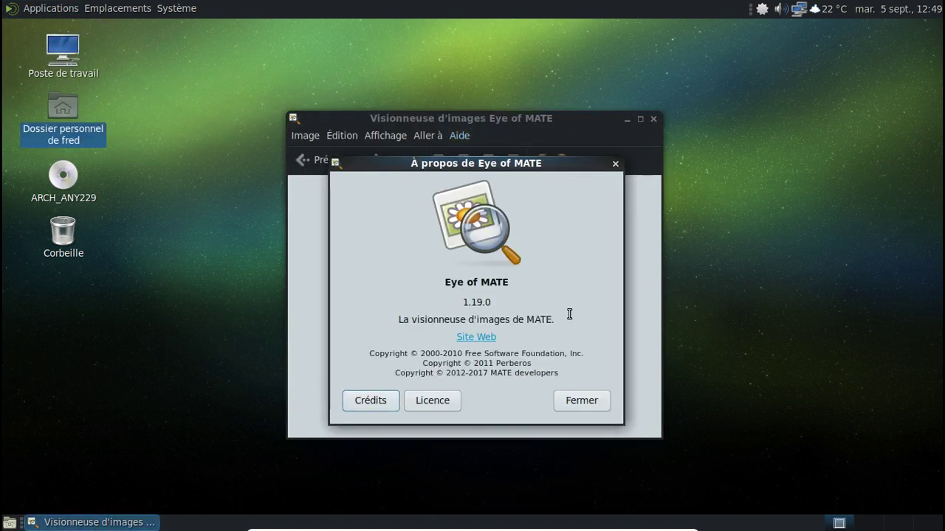
left_click(572, 401)
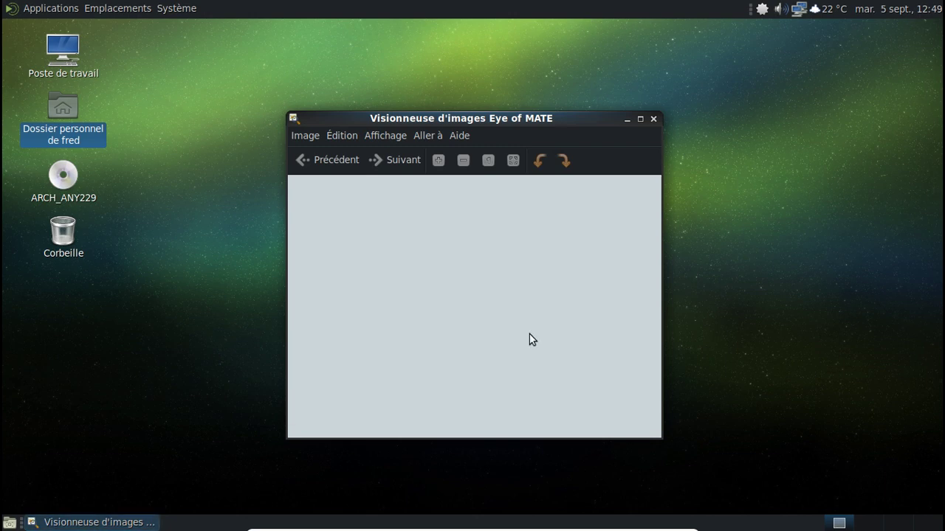
- Close the image viewer and launch the Pluma text editor from the accessories
left_click(652, 119)
left_click(49, 9)
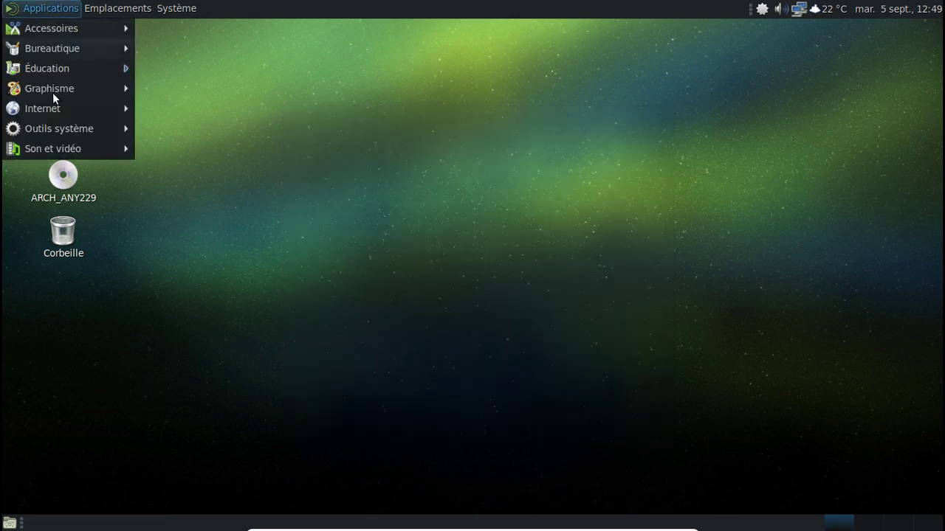
mouse_move(56, 104)
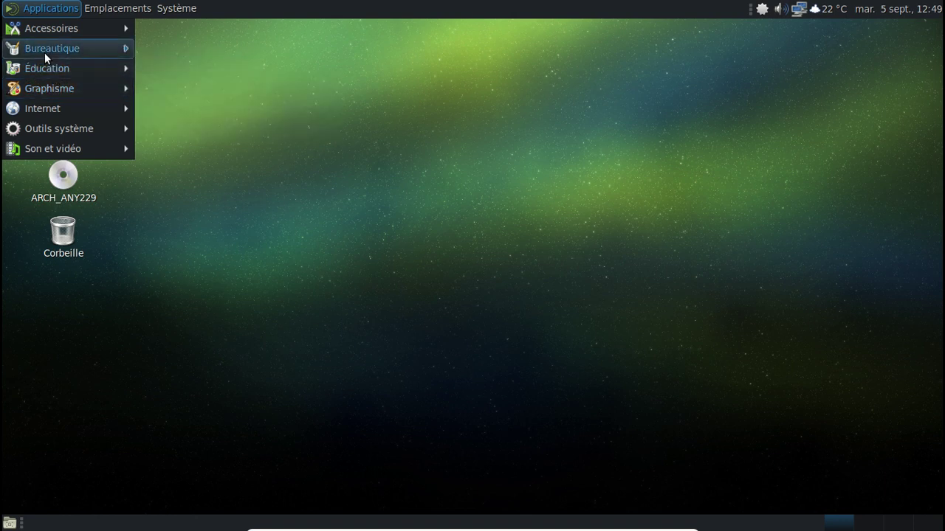
mouse_move(44, 52)
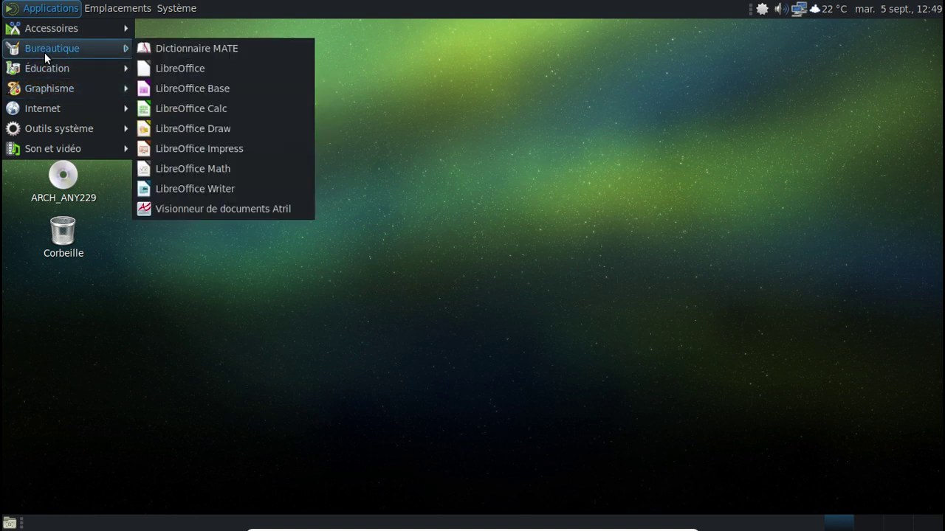
mouse_move(47, 31)
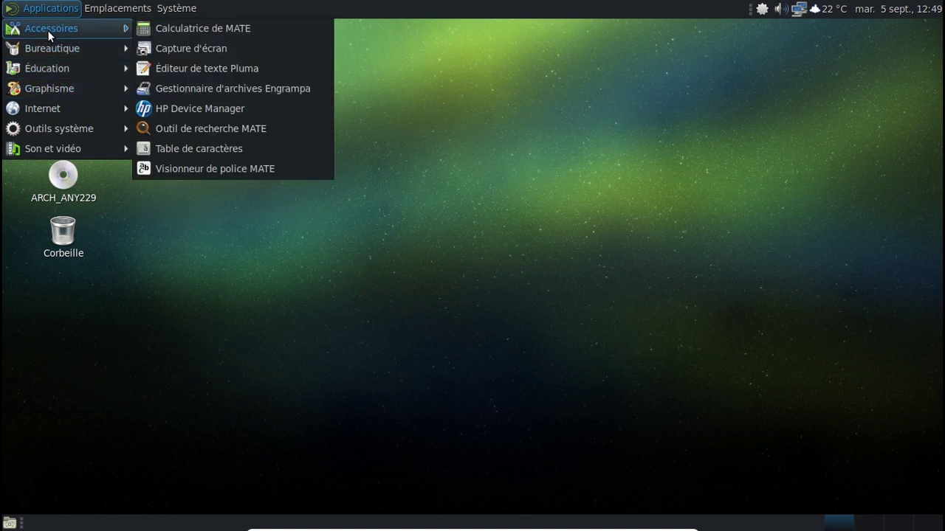
left_click(215, 72)
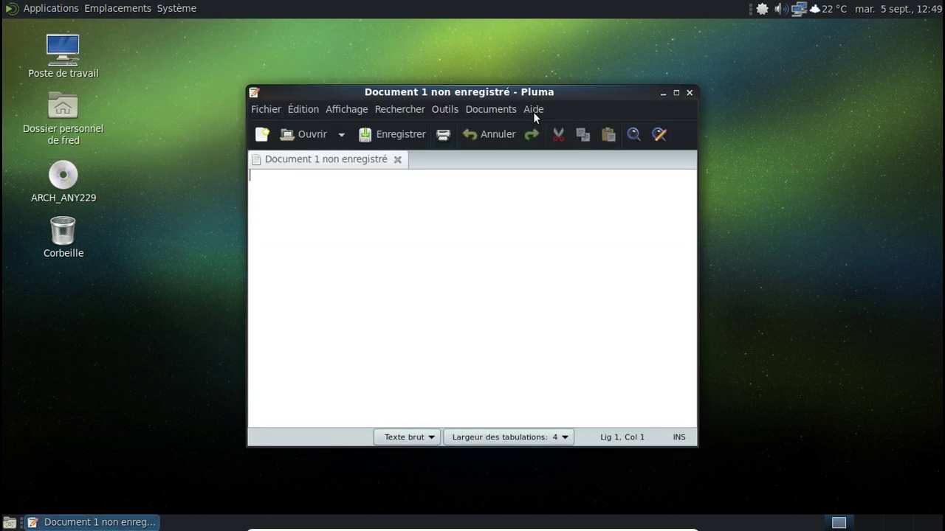
- Check the version information of the Pluma text editor and close the editor
left_click(533, 110)
left_click(533, 149)
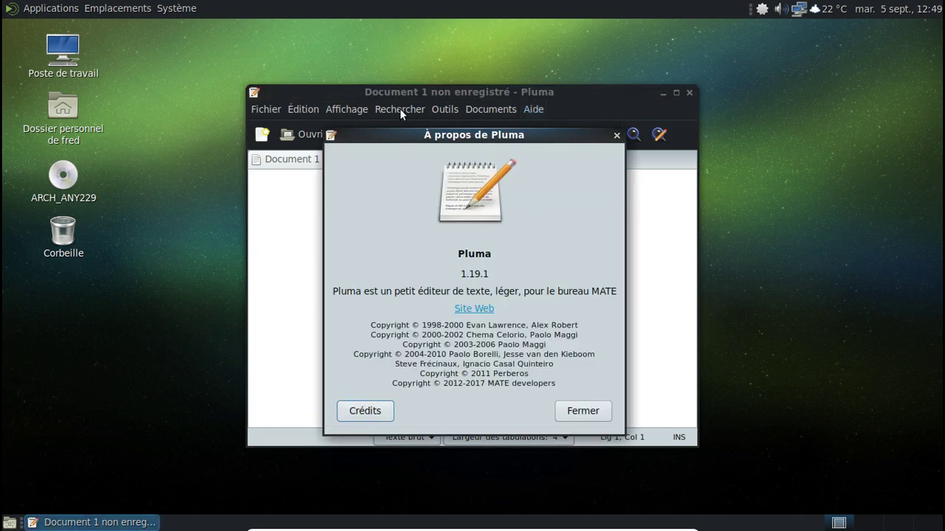
left_click(558, 411)
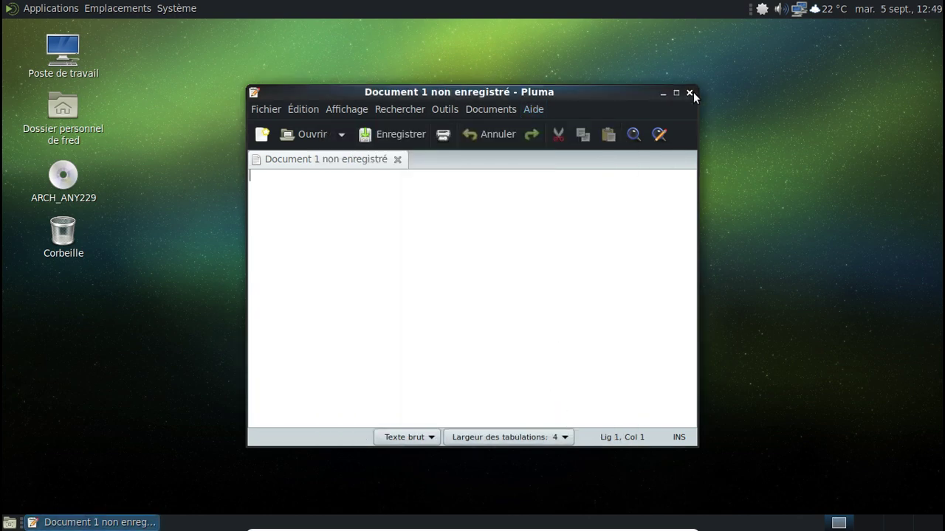
left_click(690, 93)
- Look through the application categories, open the personal folder from the desktop's places, and close its window
left_click(50, 9)
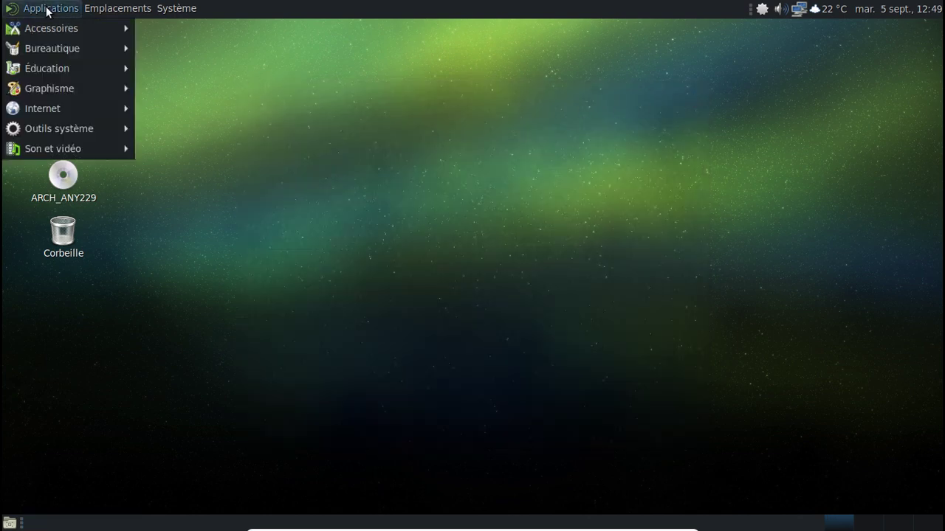
mouse_move(55, 150)
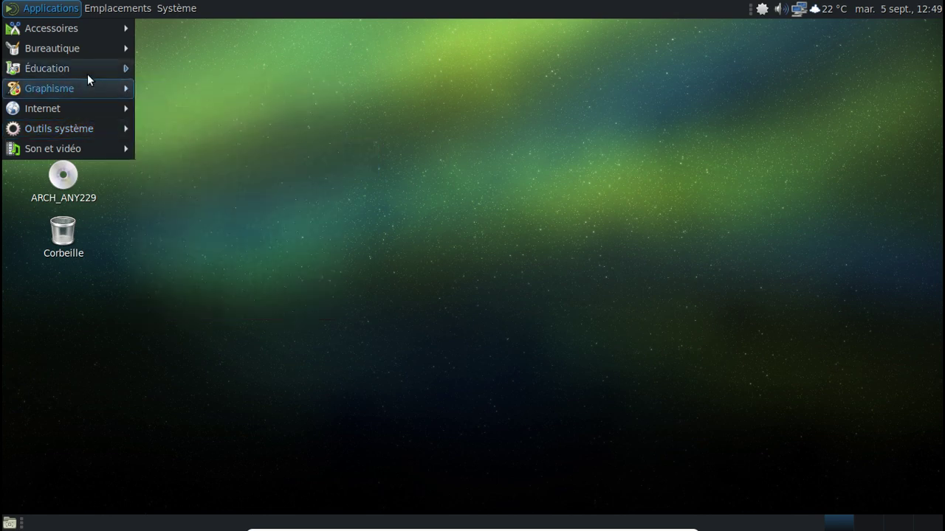
mouse_move(84, 36)
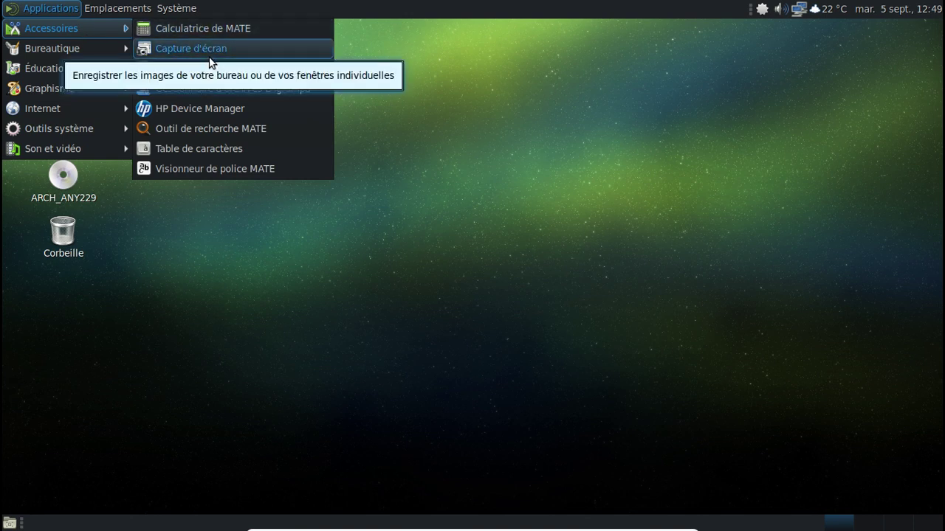
mouse_move(131, 10)
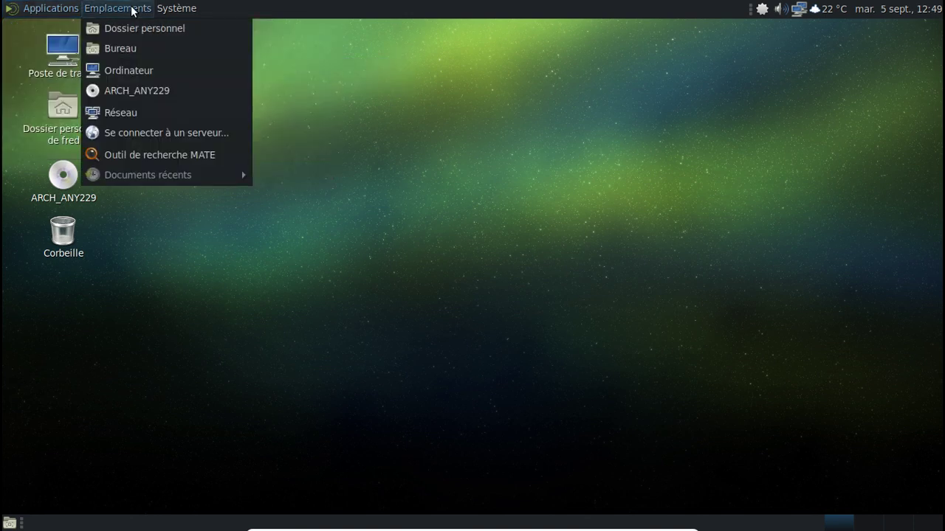
left_click(133, 28)
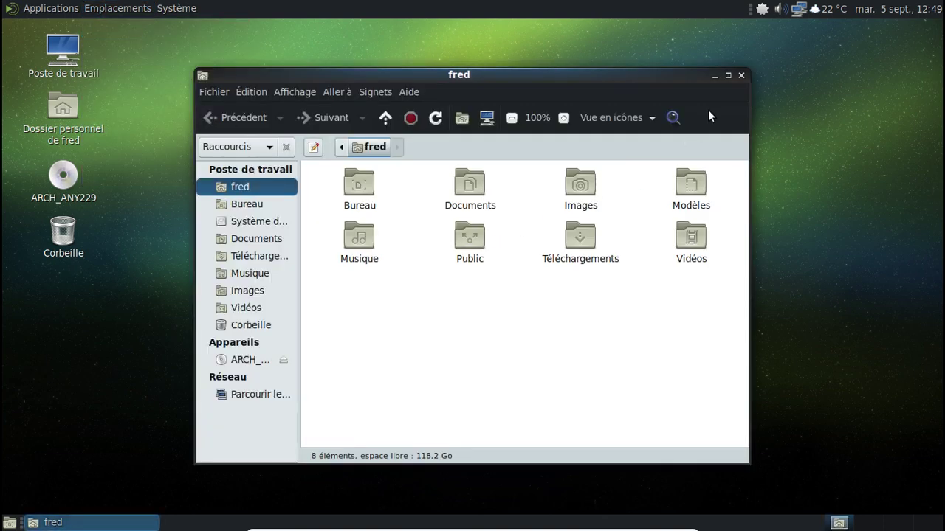
left_click(740, 76)
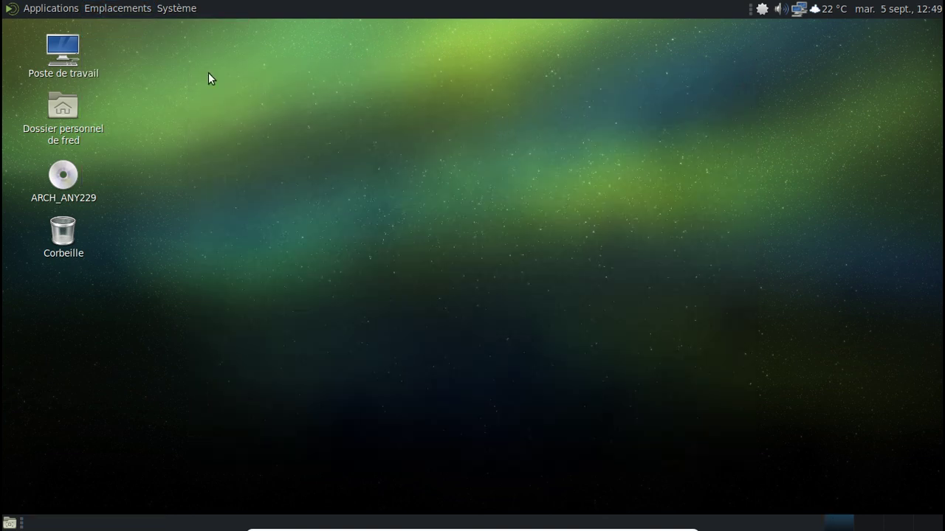
- Launch the MATE system monitor from the system tools and view its general system information
left_click(37, 8)
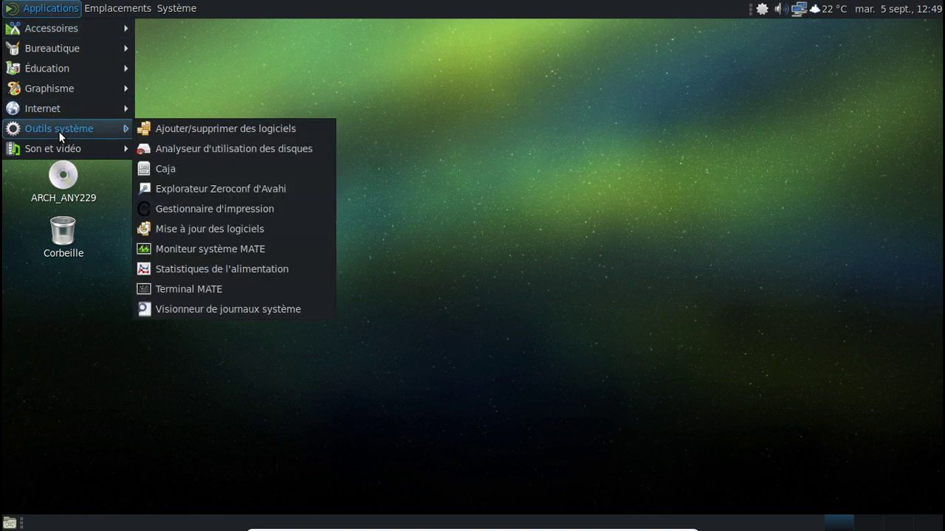
left_click(194, 249)
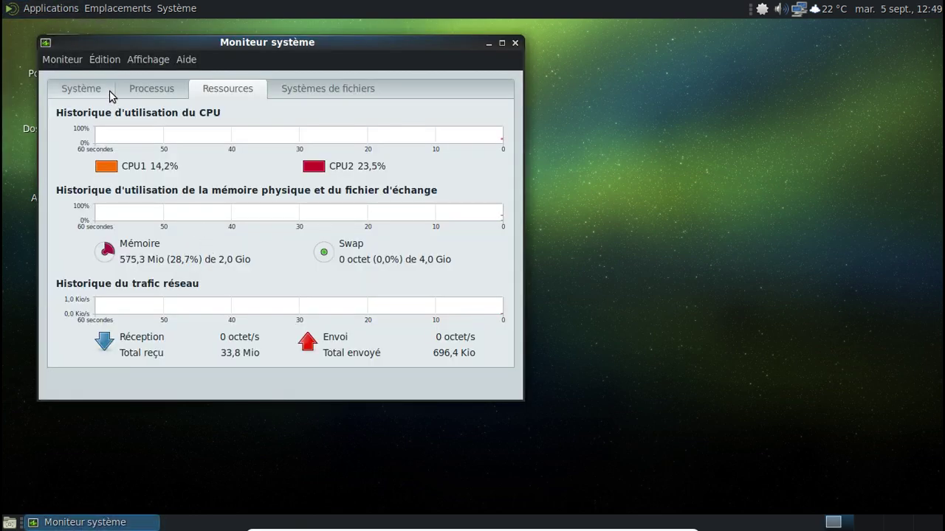
left_click(103, 92)
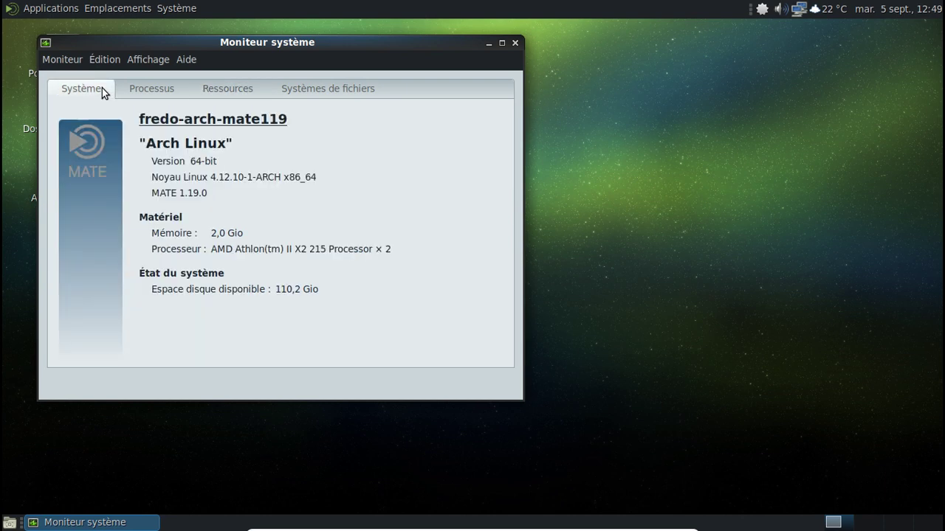
- Look through the list of running processes, highlighting pamac-tray, and close the system monitor
left_click(146, 90)
scroll(270, 213, "down", 1)
scroll(269, 213, "down", 7)
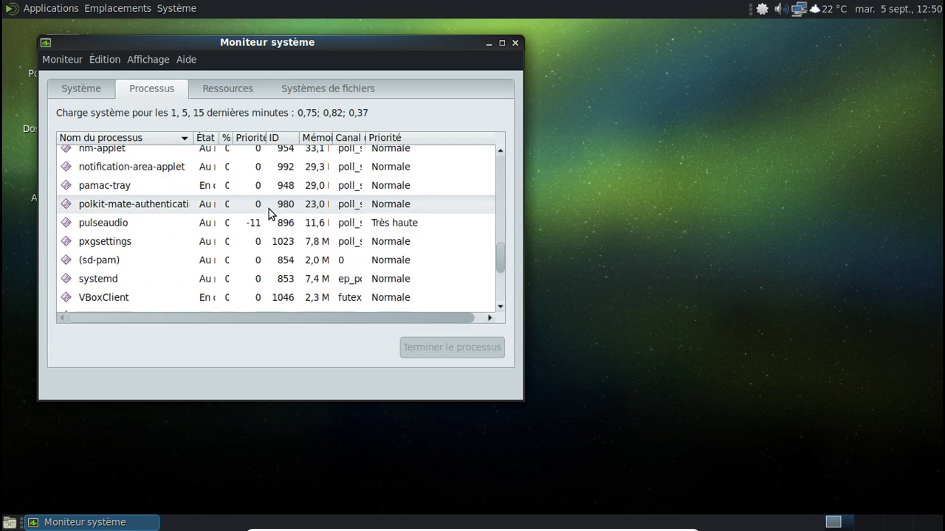
left_click(219, 188)
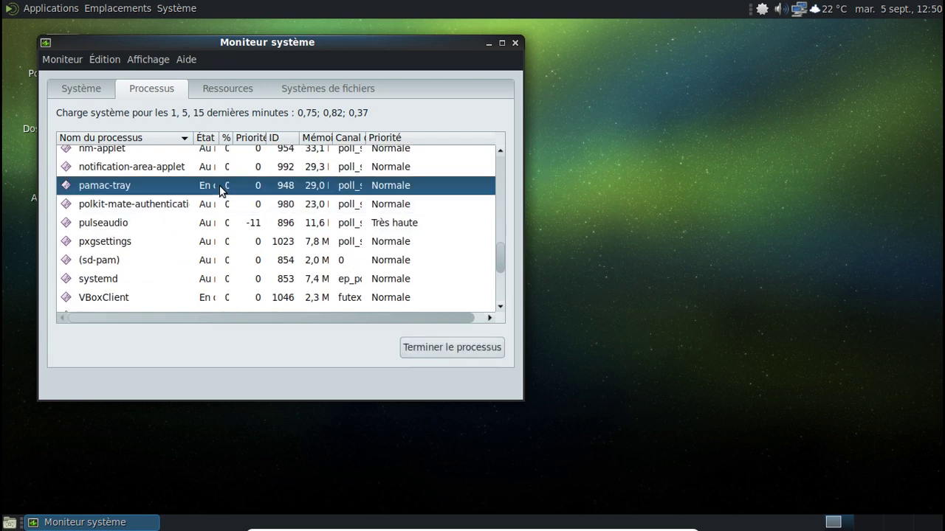
scroll(280, 240, "down", 1)
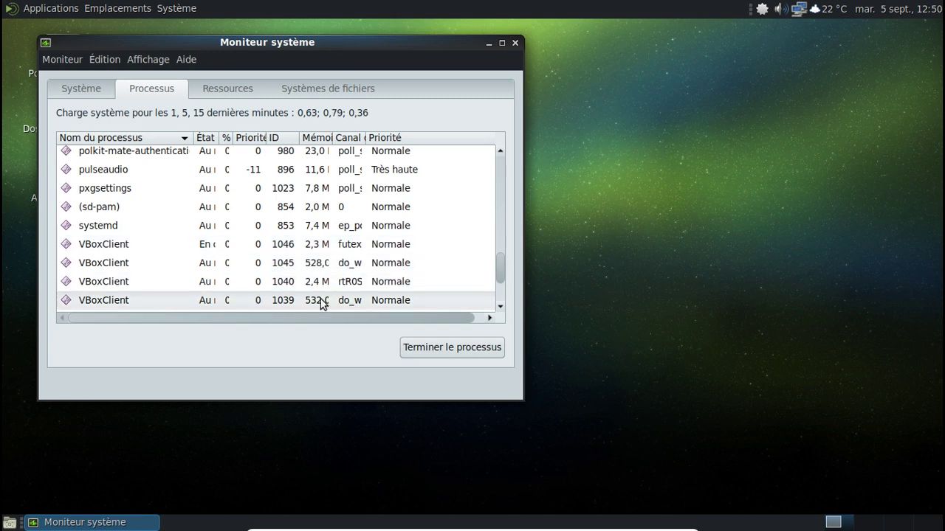
scroll(313, 256, "down", 1)
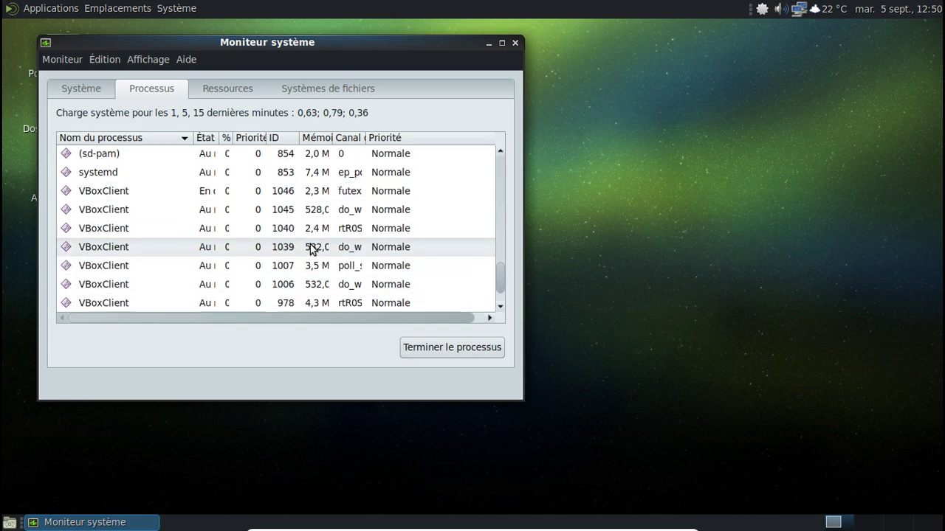
scroll(313, 249, "up", 4)
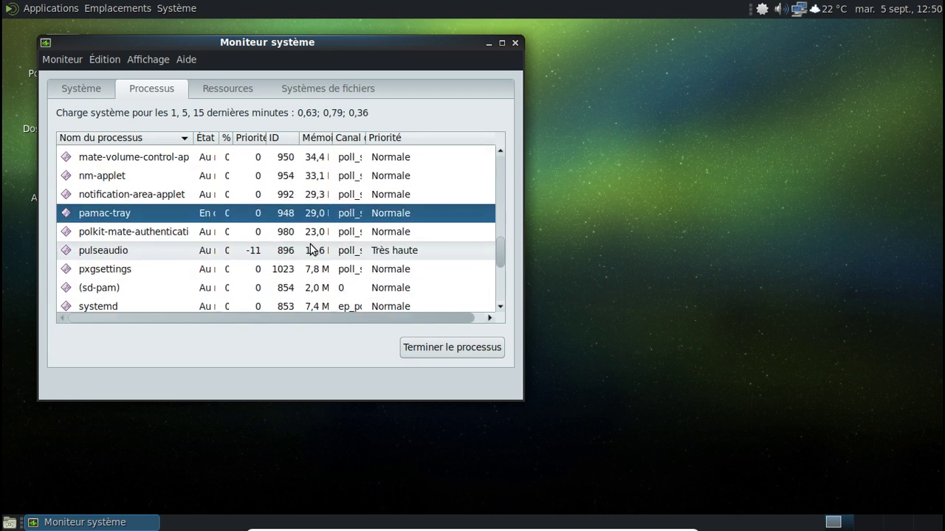
scroll(310, 250, "up", 1)
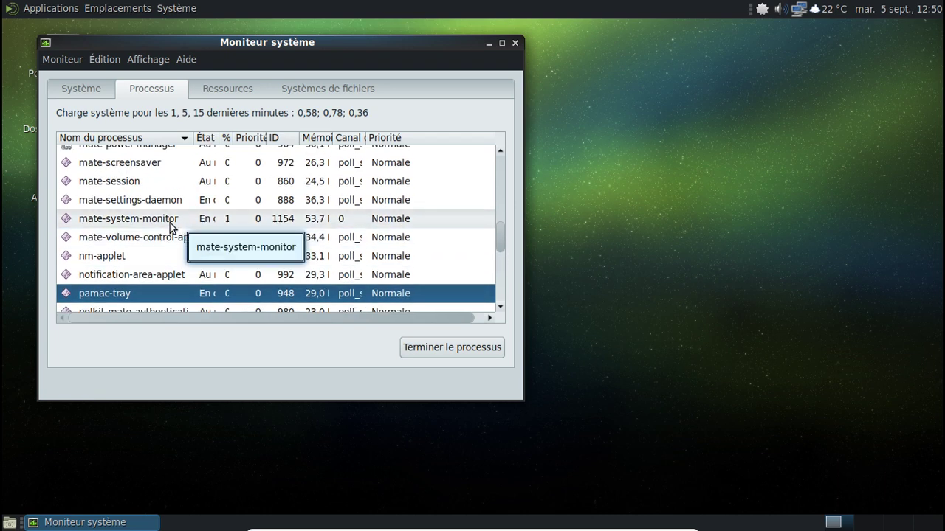
left_click(511, 41)
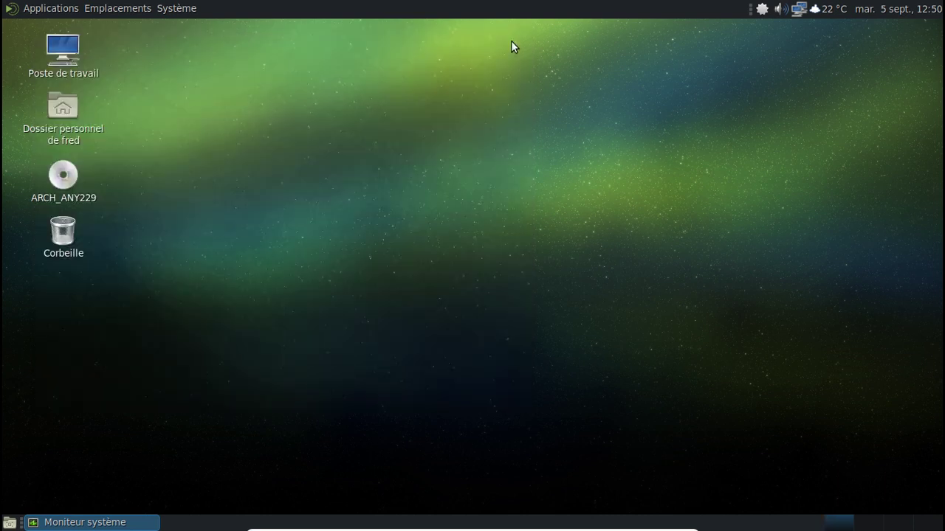
- Open the MATE terminal and start installing htop with the command "pacaur -S htop"
left_click(68, 9)
mouse_move(120, 133)
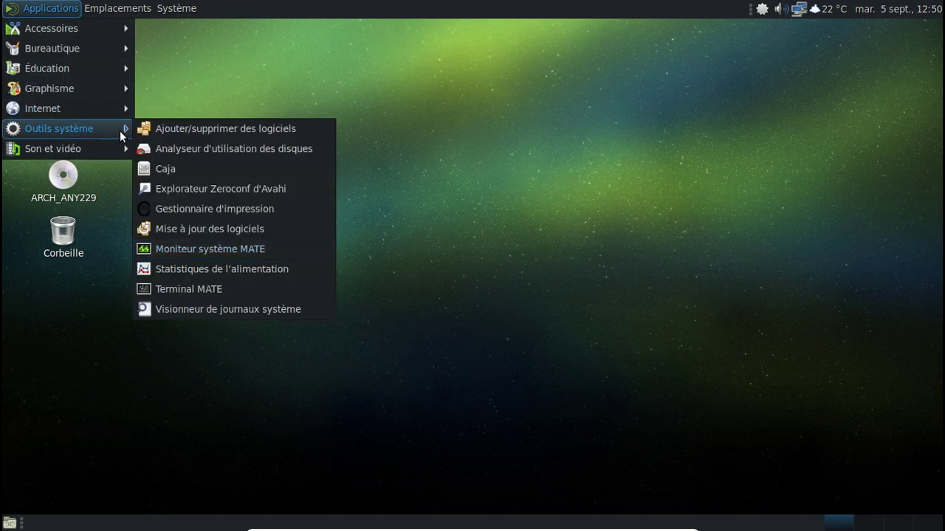
left_click(194, 286)
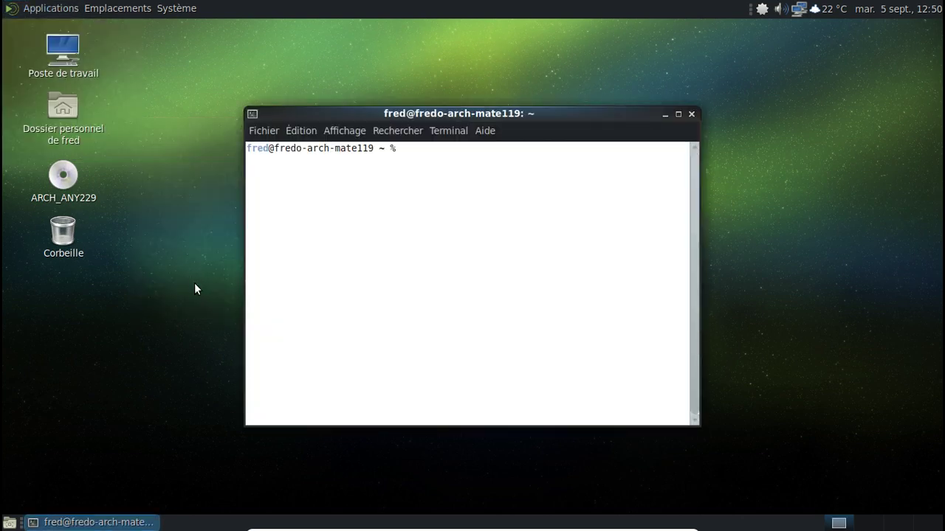
type("pacaur -S htop")
key("Return")
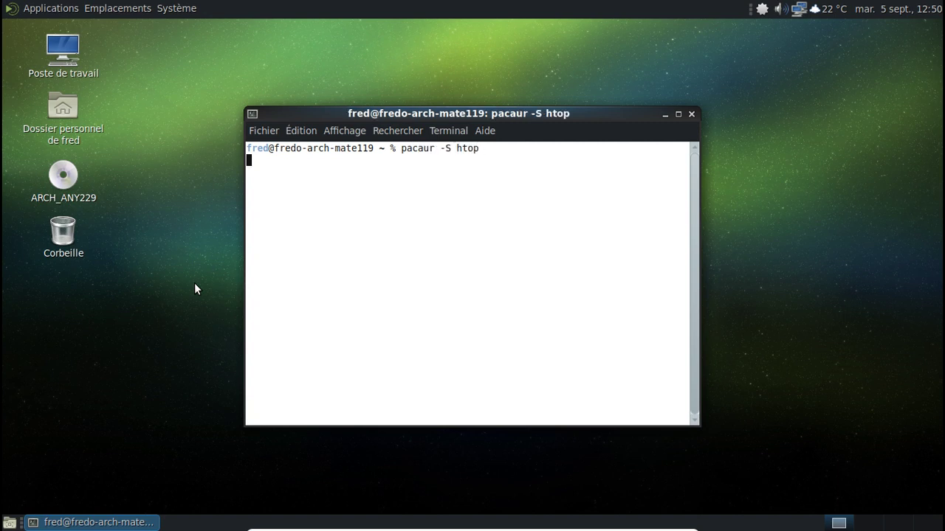
- Check the version information of the MATE terminal and close the information window
left_click(485, 130)
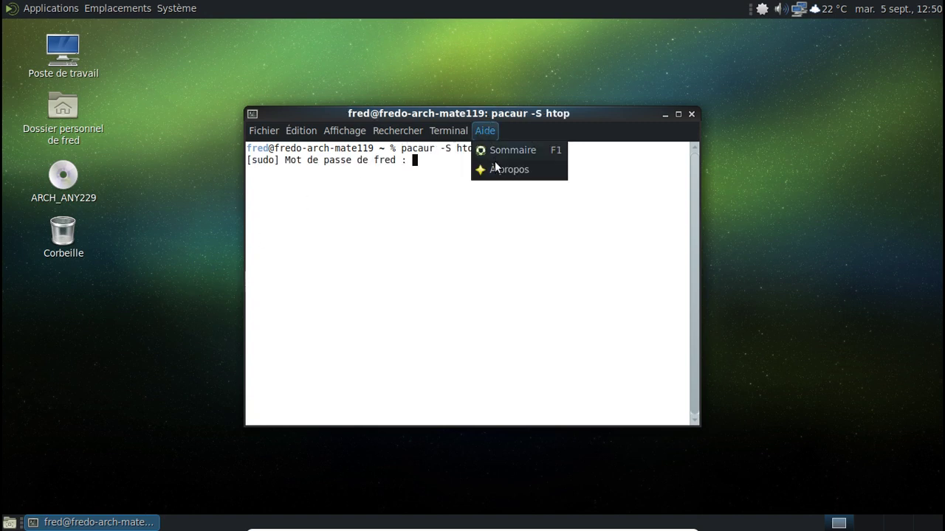
left_click(501, 171)
left_click(565, 405)
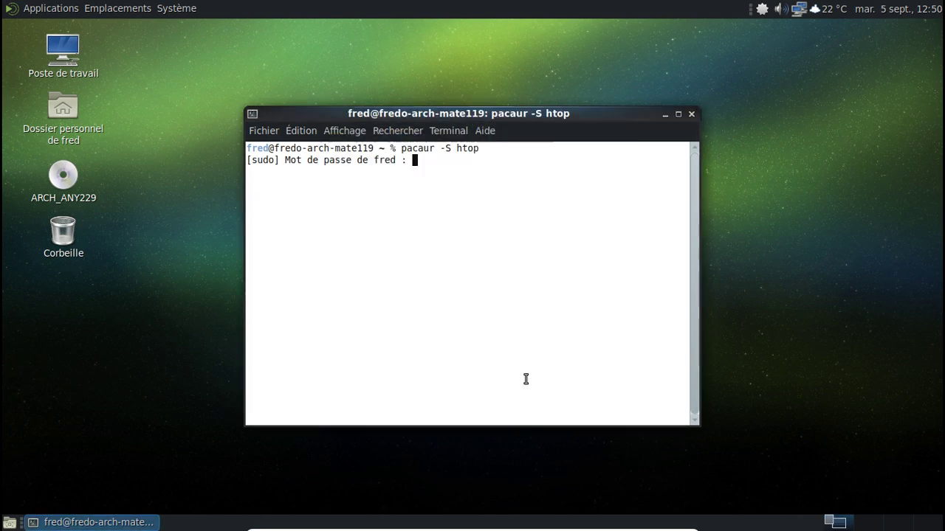
- Enter the sudo password and confirm the installation of the htop package
key("Return")
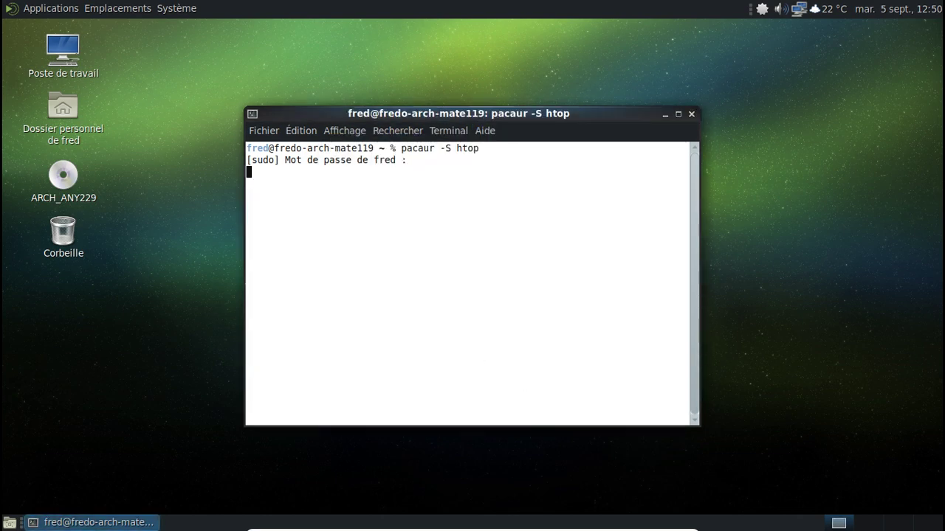
key("Return")
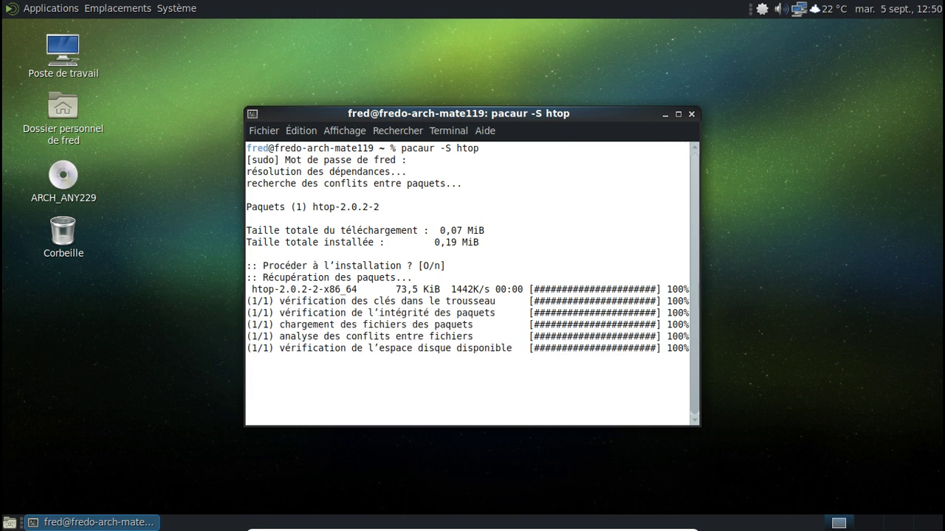
- Run htop to view the running processes, and quit it to return to the shell prompt
type("htop")
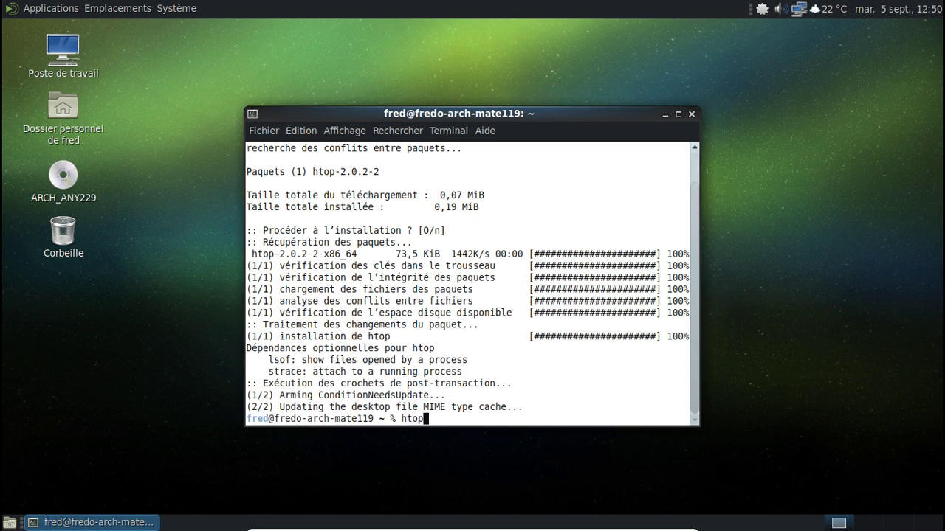
key("Return")
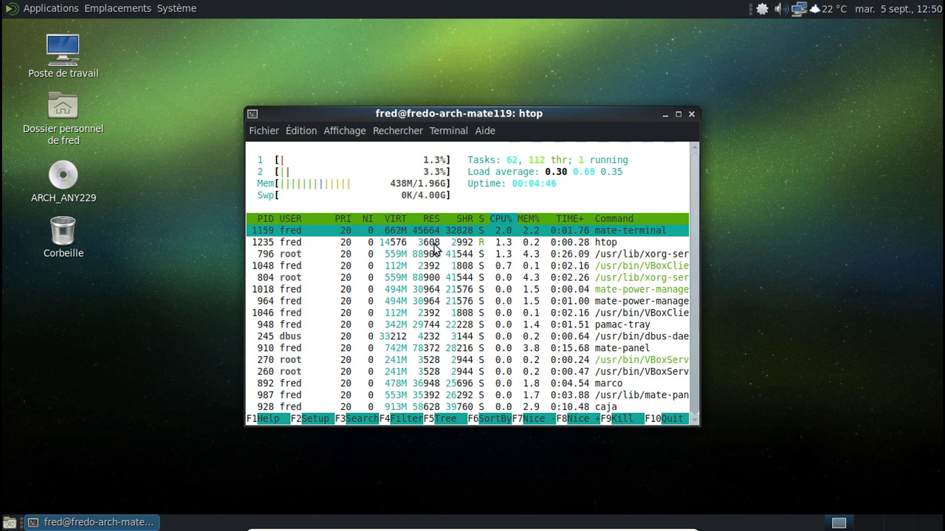
left_click(692, 115)
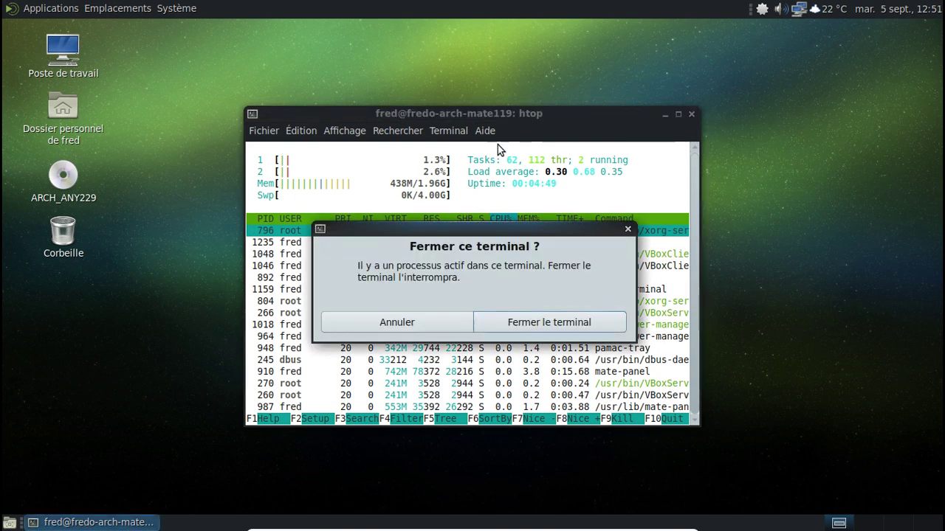
left_click(410, 319)
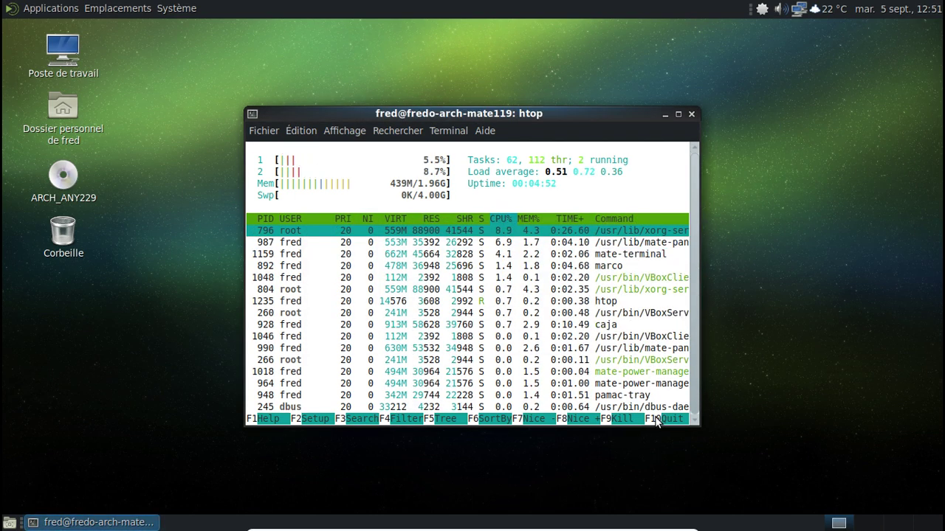
left_click(659, 418)
- Install the xterm package with the command "pacaur -S xterm", confirm the installation, and close the terminal
type("pacaur")
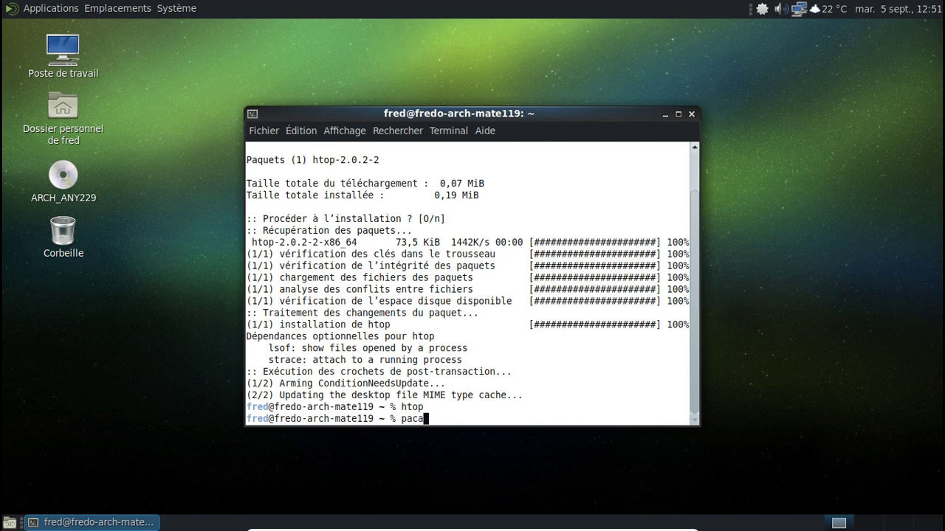
key("BackSpace")
key("BackSpace")
key("BackSpace")
key("BackSpace")
key("BackSpace")
key("Up")
key("BackSpace")
key("BackSpace")
type("op")
key("BackSpace")
key("BackSpace")
type("pacaur -S xterm")
key("Return")
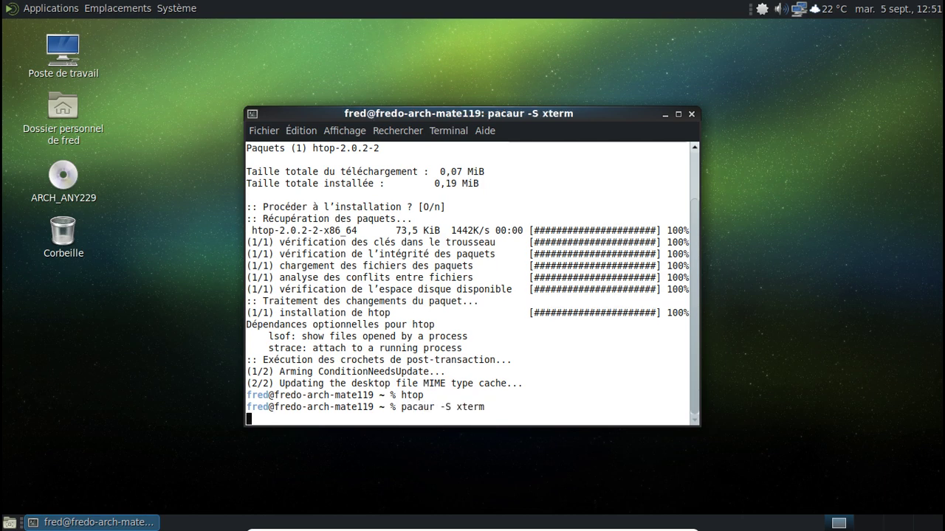
key("Return")
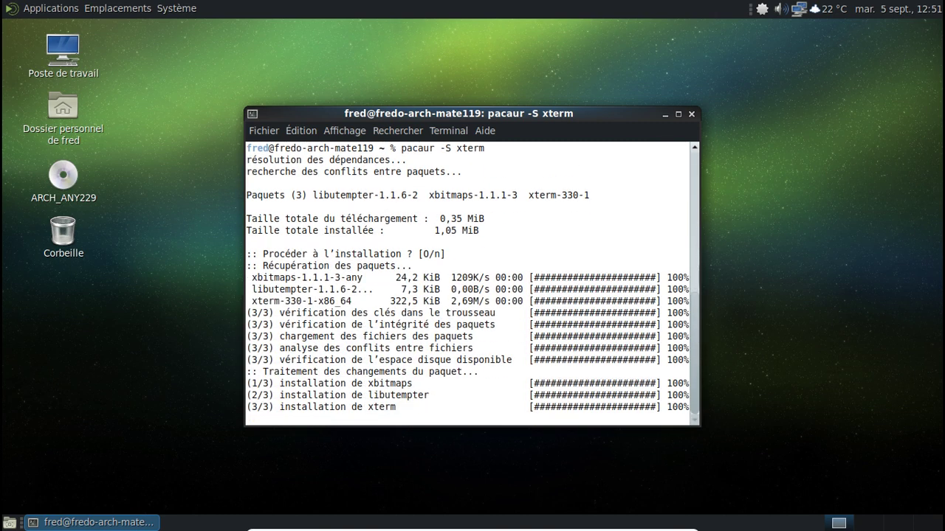
left_click(691, 115)
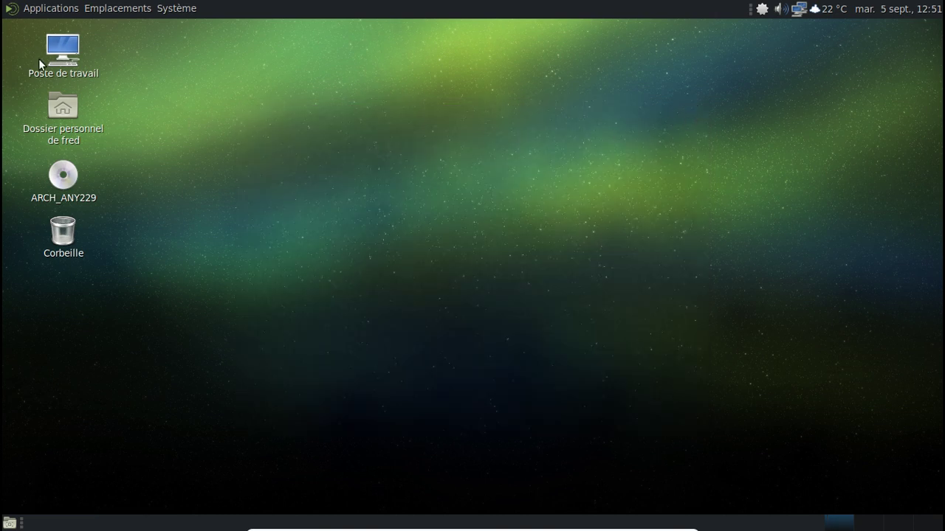
- Launch Htop from the system tools applications to view the running processes, and close its window
left_click(31, 11)
mouse_move(60, 124)
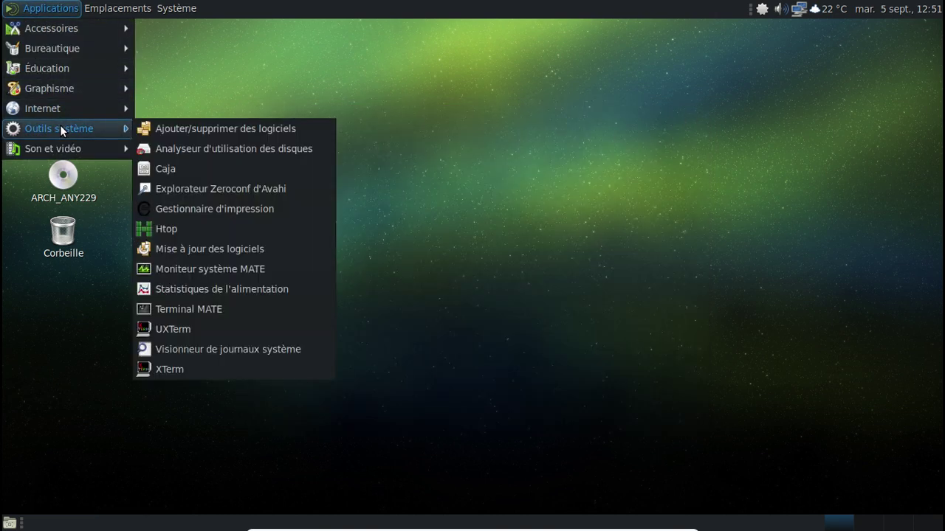
left_click(178, 230)
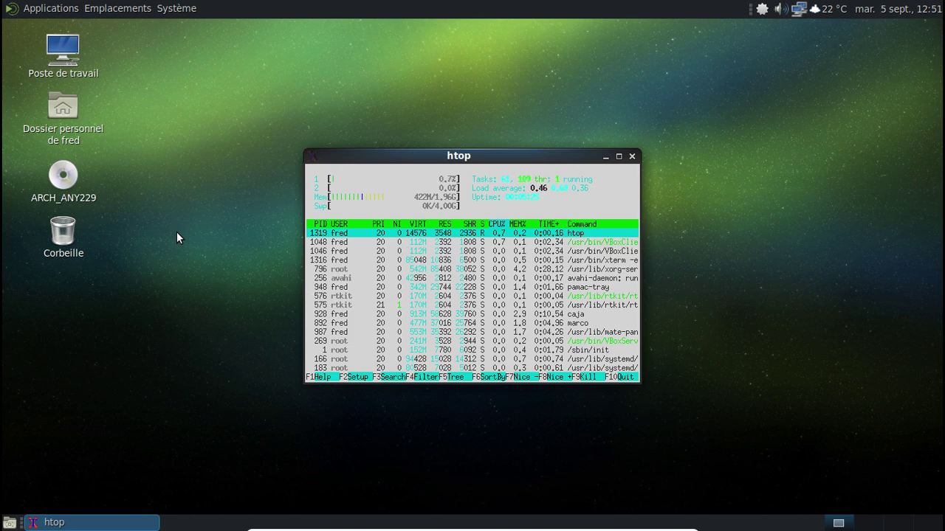
left_click(632, 156)
- Open the package manager and examine the versions of the packages in the mate group
left_click(766, 8)
left_click(787, 28)
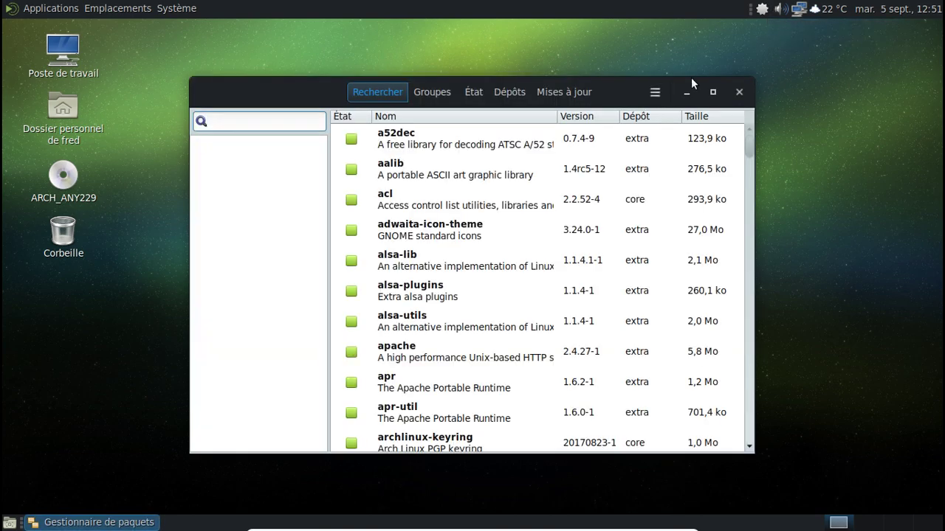
left_click(432, 91)
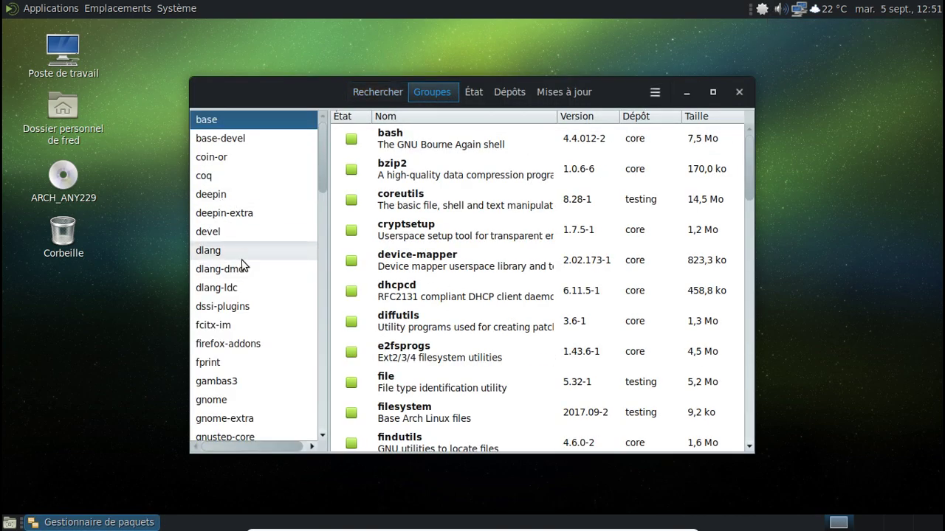
scroll(246, 266, "down", 6)
scroll(244, 266, "down", 8)
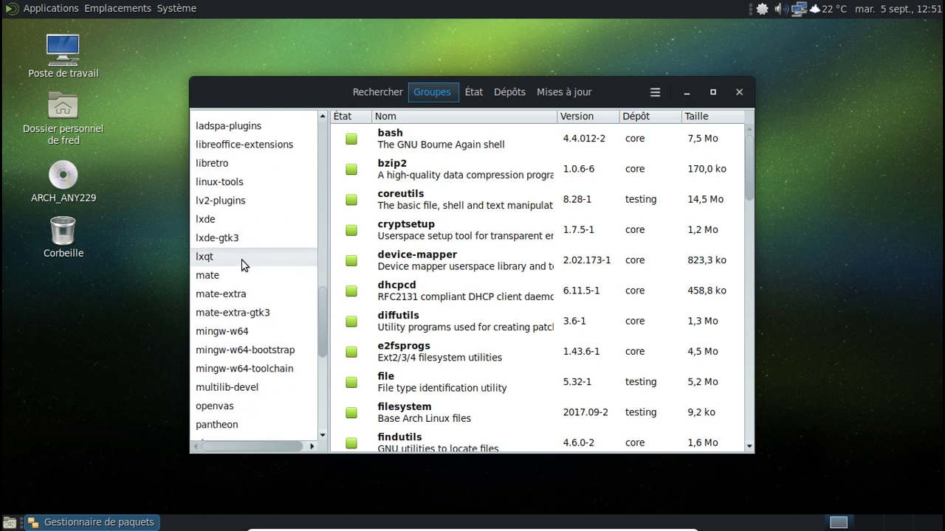
left_click(232, 240)
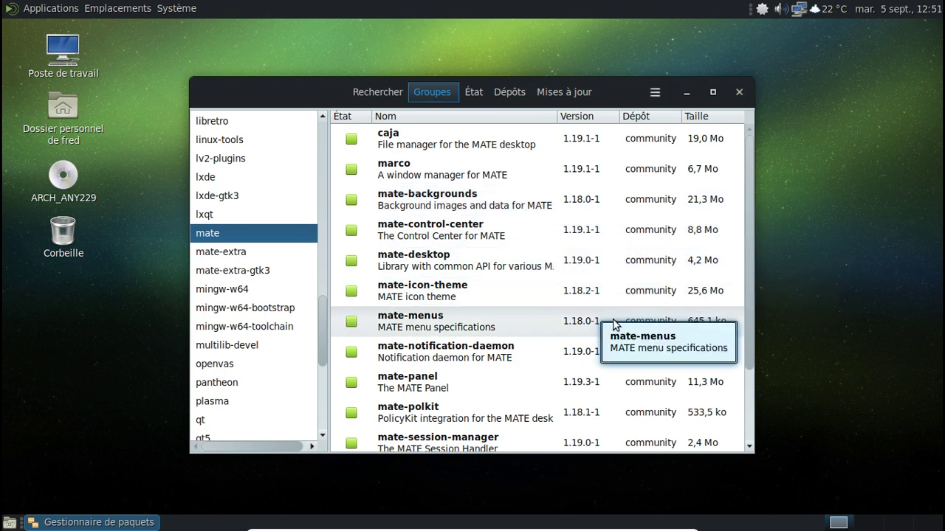
scroll(627, 317, "down", 1)
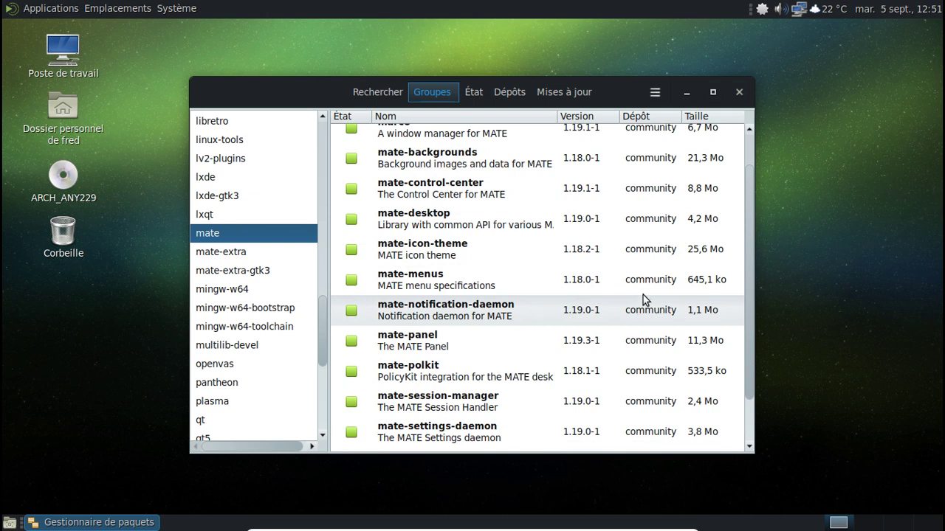
scroll(561, 343, "down", 1)
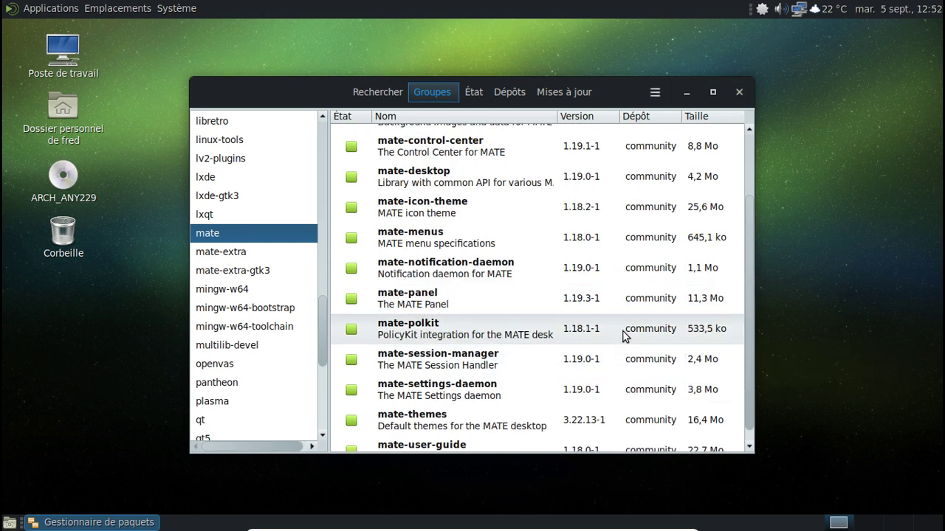
scroll(622, 335, "down", 1)
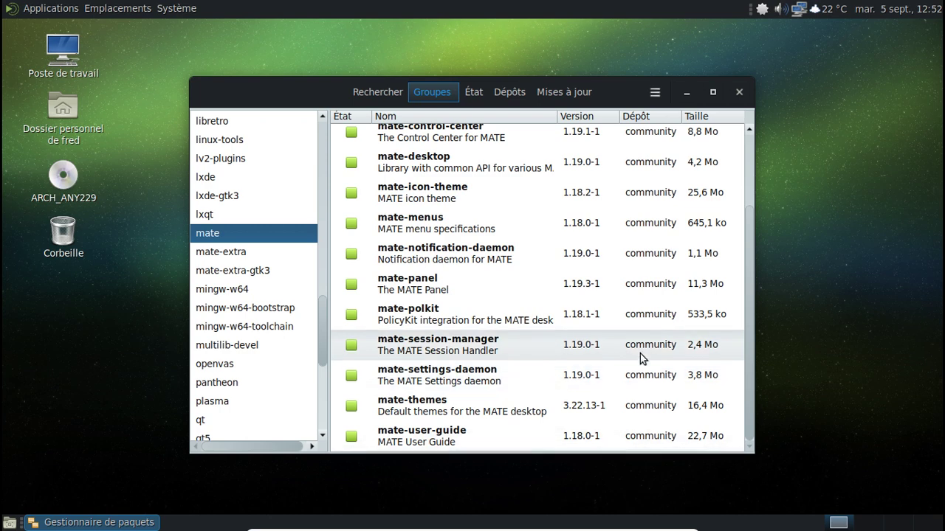
- Show the packages of the mate-extra group from the start of the list
left_click(221, 252)
scroll(565, 198, "up", 1)
scroll(565, 198, "up", 2)
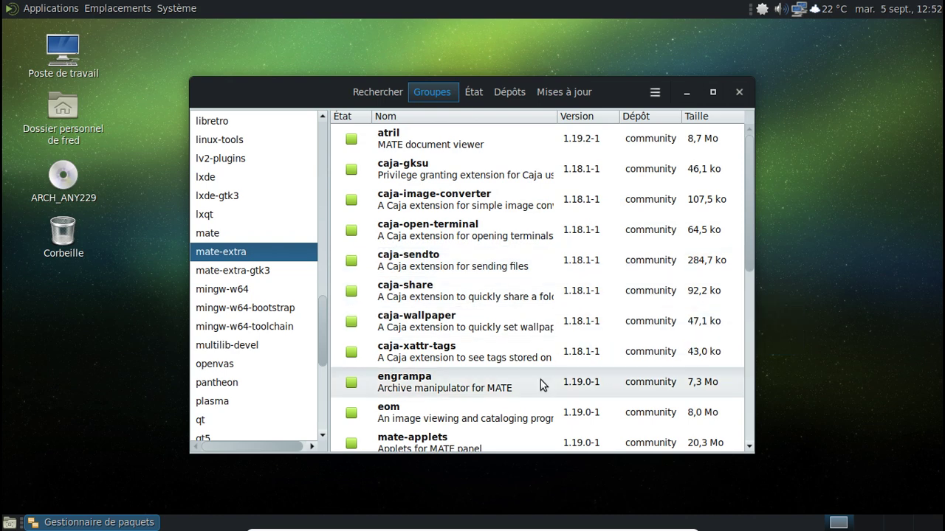
- Open the Engrampa archive manager, check its version information, and close the application
left_click(49, 8)
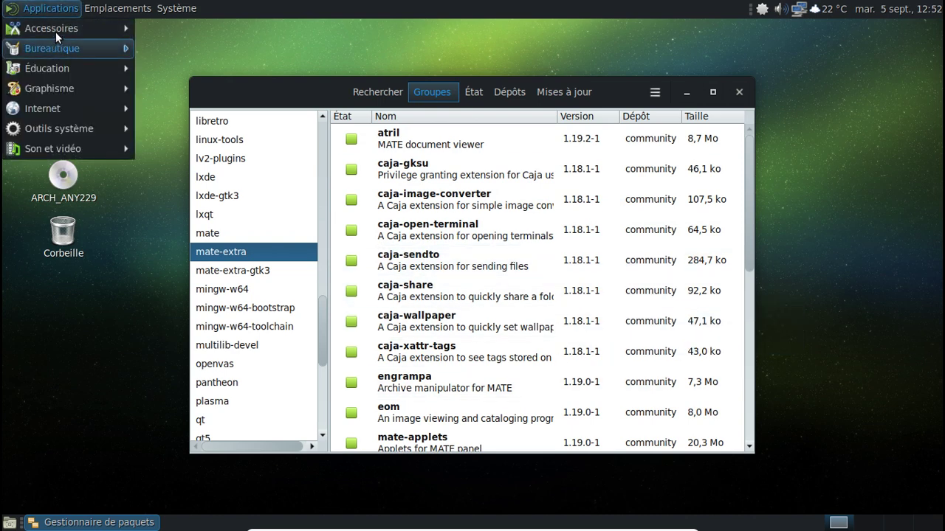
mouse_move(47, 26)
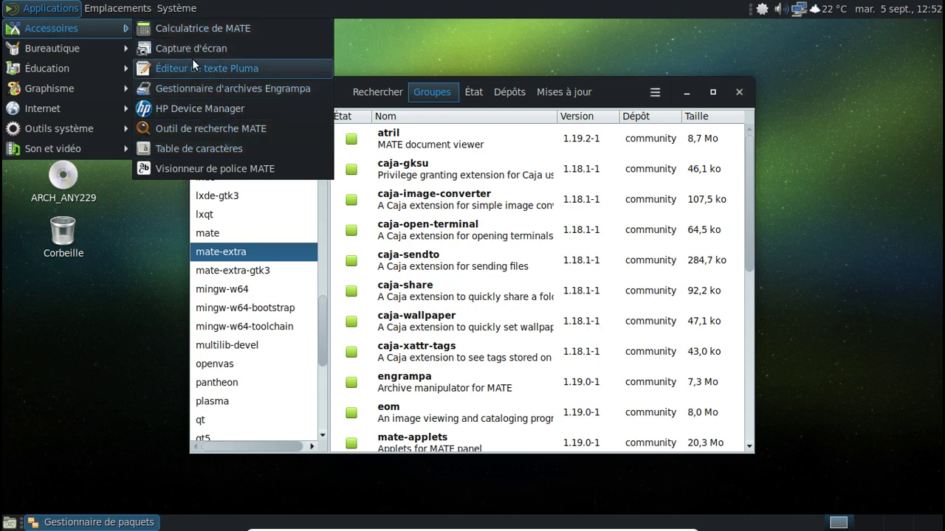
left_click(195, 88)
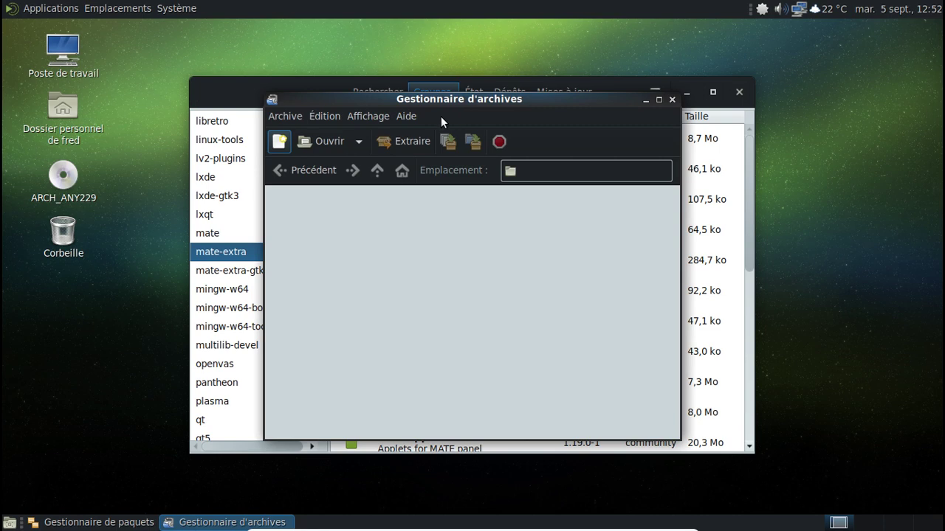
left_click(406, 117)
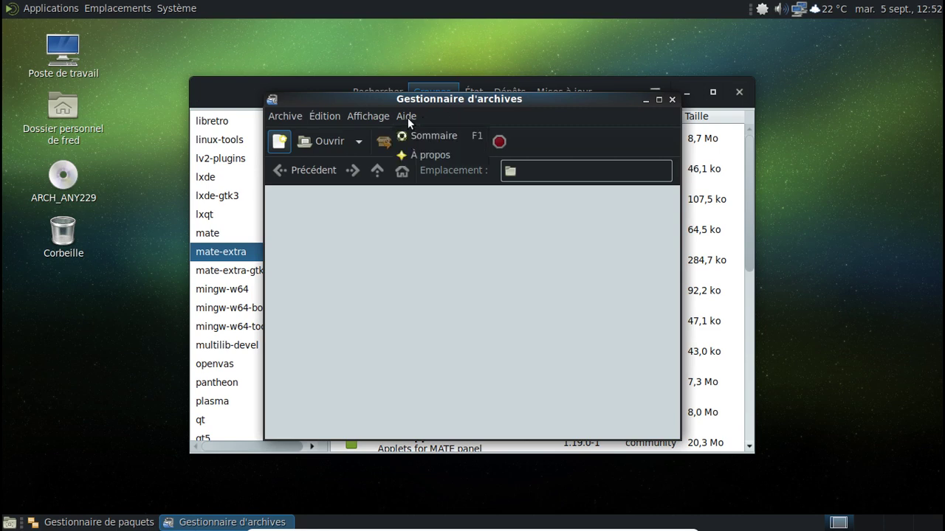
left_click(425, 153)
left_click(580, 385)
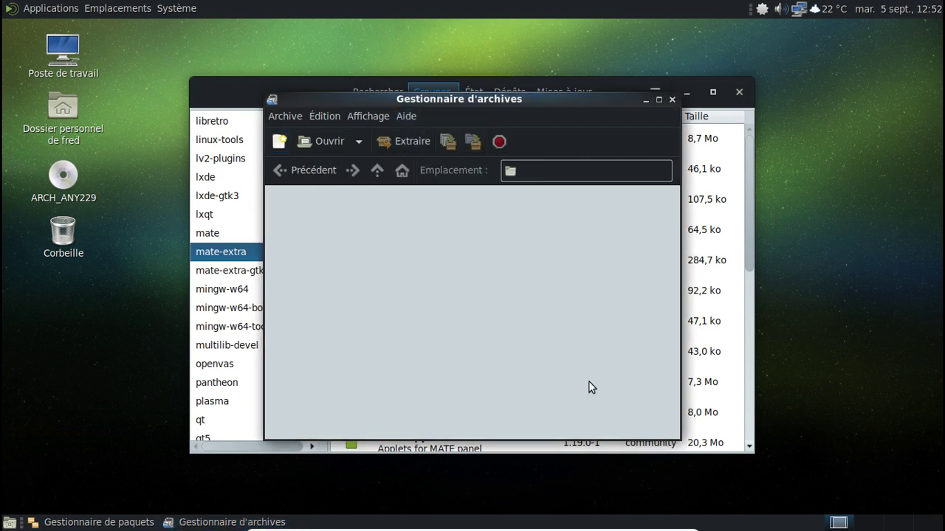
left_click(671, 99)
- Find mate-media in the mate-extra group and view its package details and the list of its files
scroll(633, 223, "down", 3)
scroll(635, 236, "down", 1)
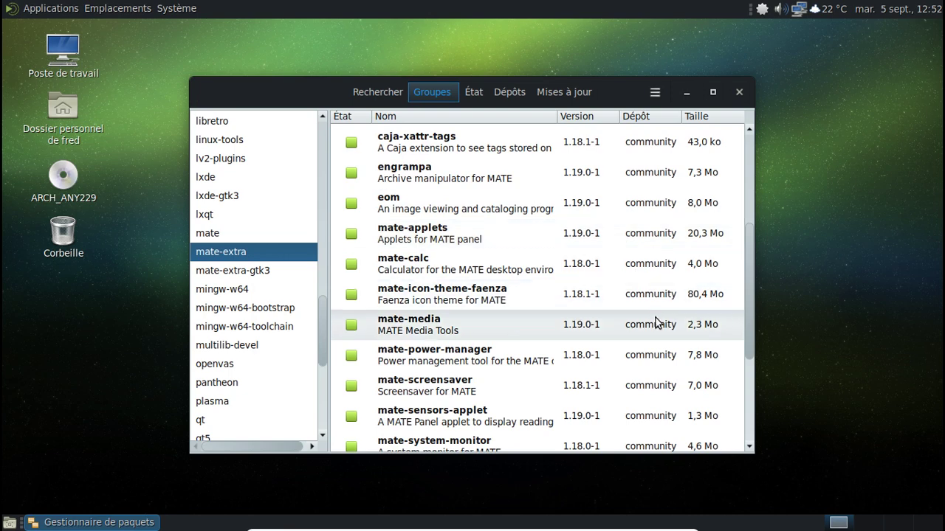
left_click(515, 337)
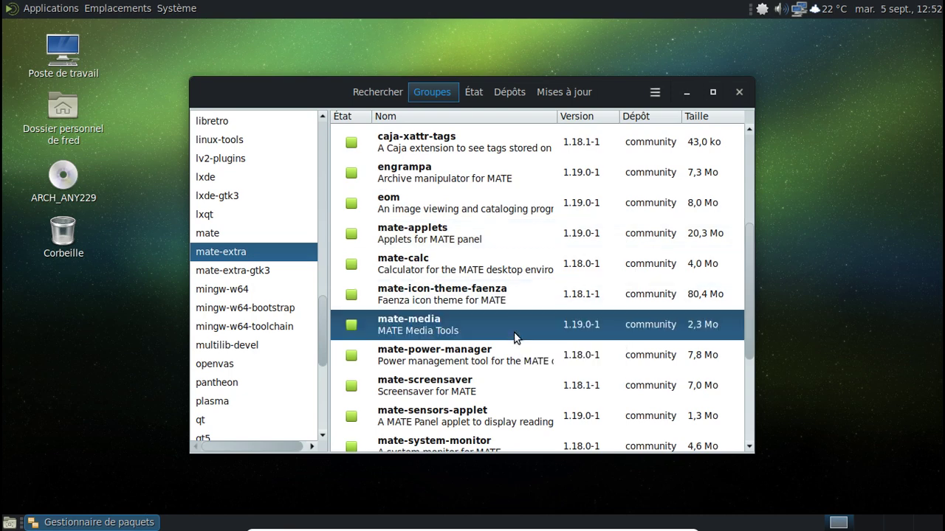
right_click(515, 336)
left_click(576, 425)
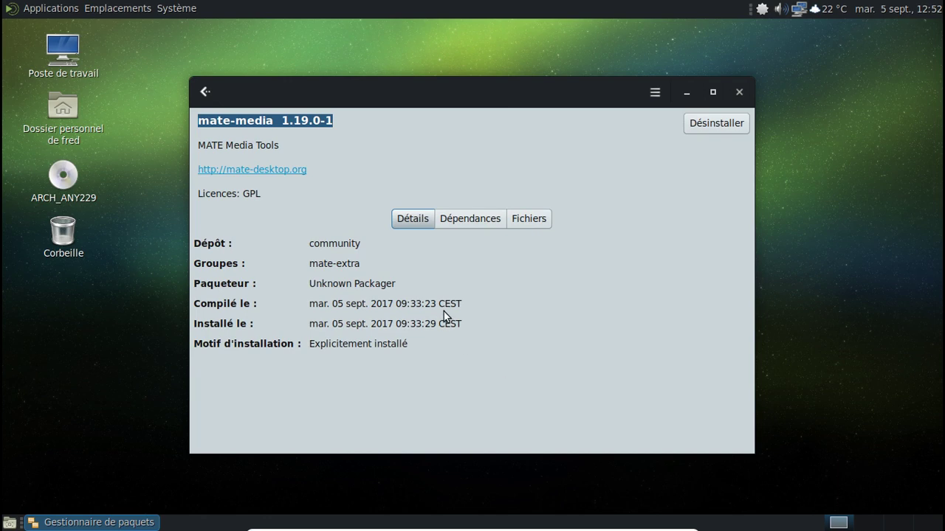
left_click(532, 216)
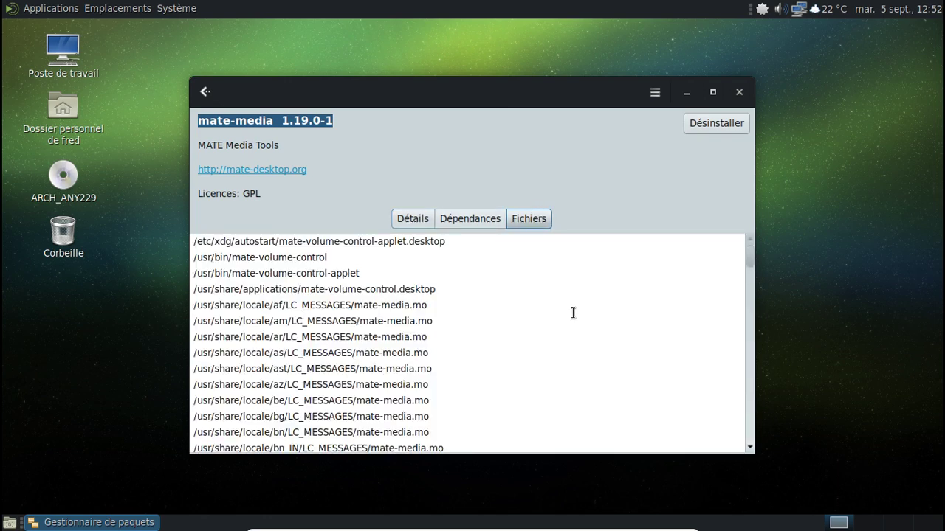
- Open the sound preferences, set the sound theme to Default, try the Aboiement alert sound, and select Par défaut
right_click(777, 11)
left_click(808, 45)
left_click(375, 219)
left_click(372, 231)
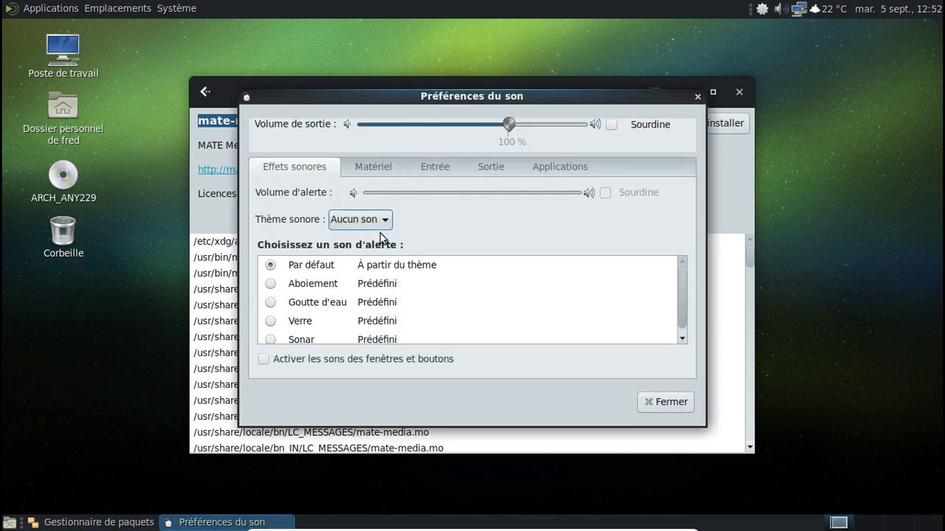
left_click(273, 285)
left_click(272, 266)
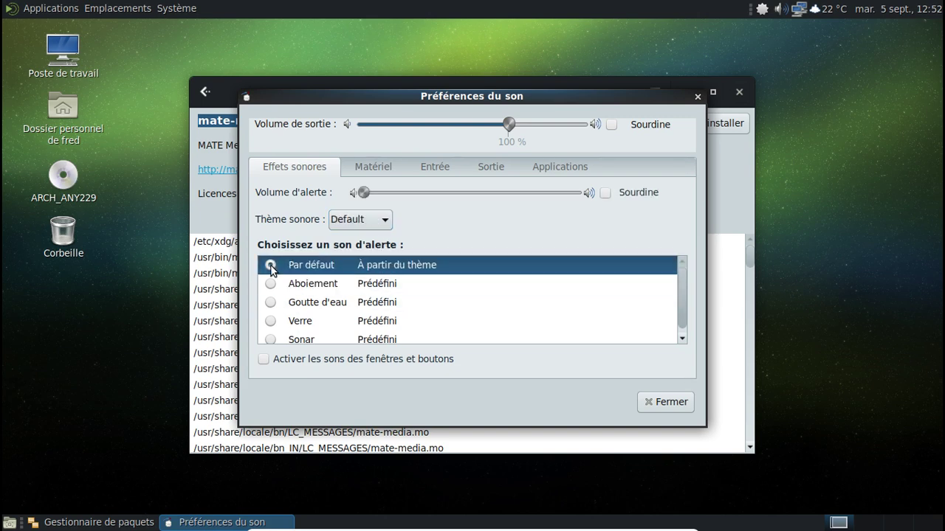
- Review the hardware, input, output and applications sound settings, and close the sound preferences
left_click(389, 170)
left_click(431, 170)
left_click(488, 166)
left_click(566, 167)
left_click(697, 96)
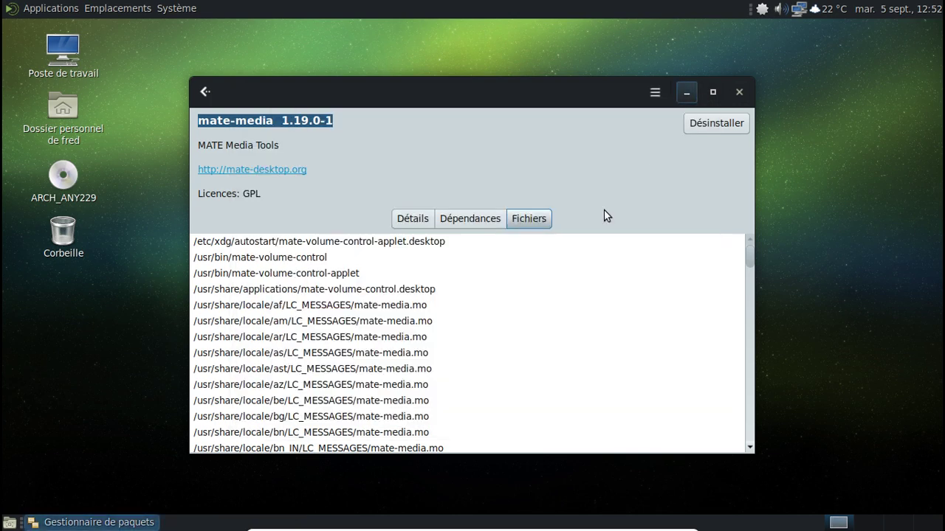
- Look through the mate-media file list, return to the mate-extra group and examine its remaining packages
scroll(476, 292, "down", 4)
left_click(207, 94)
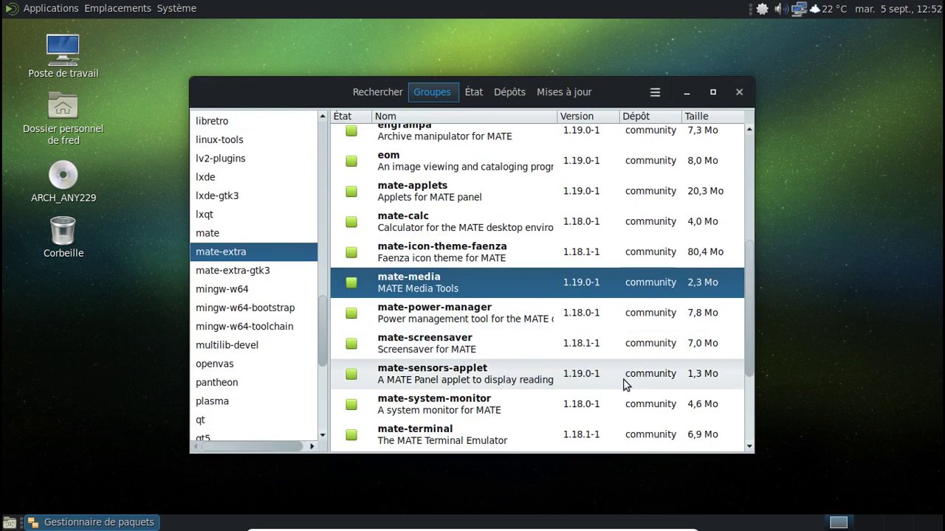
scroll(500, 375, "down", 3)
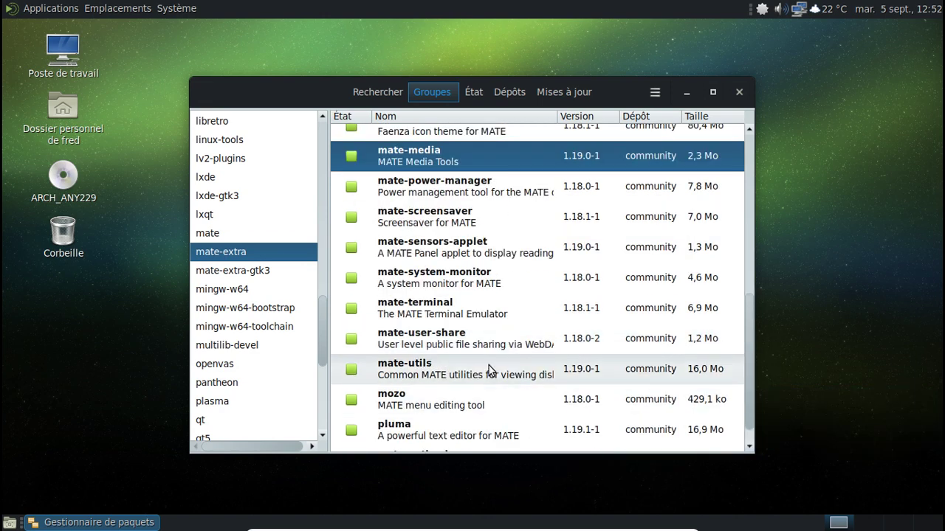
- Add the Menu principal item to the upper desktop panel and open the added menu
right_click(520, 7)
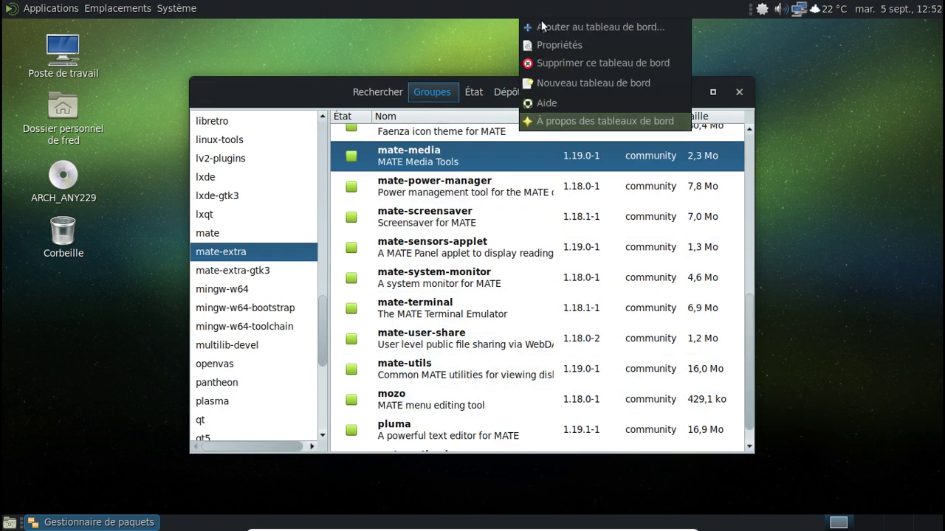
left_click(542, 23)
scroll(520, 217, "down", 5)
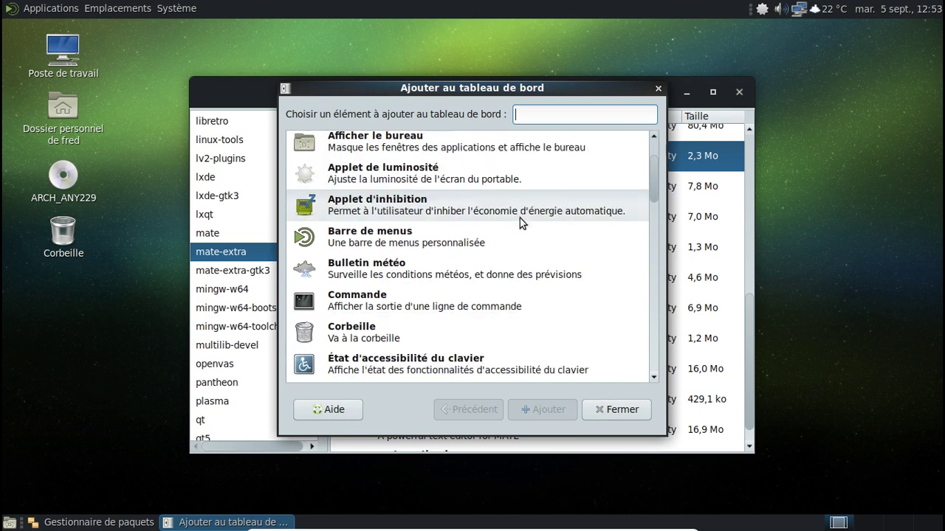
scroll(520, 218, "up", 1)
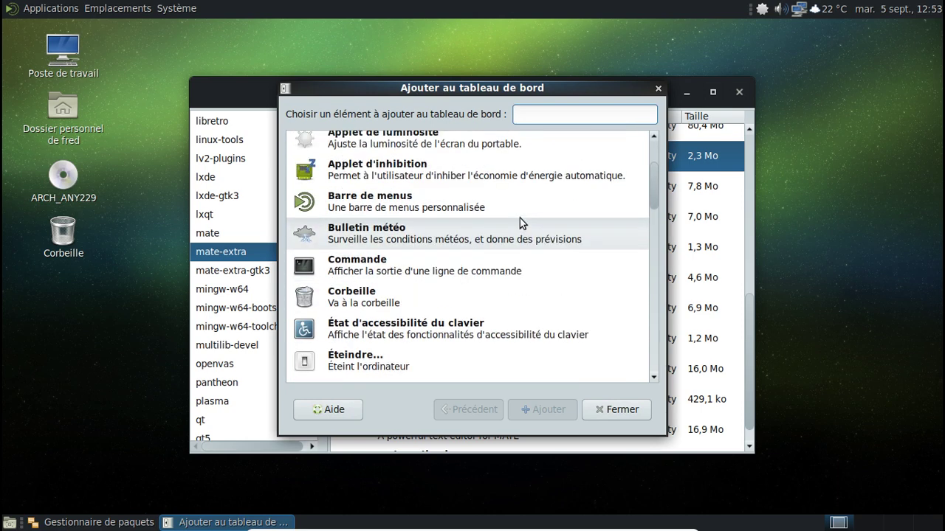
scroll(519, 218, "down", 3)
scroll(520, 218, "down", 3)
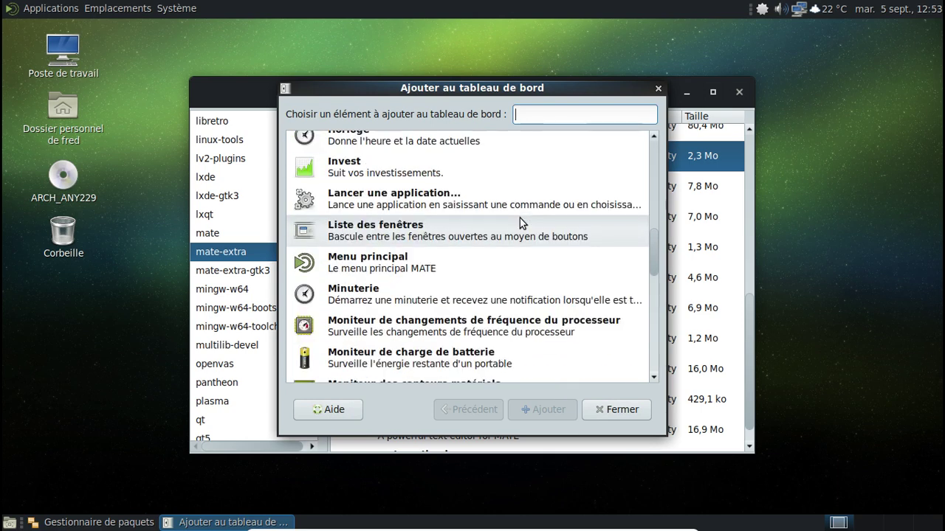
scroll(520, 218, "down", 1)
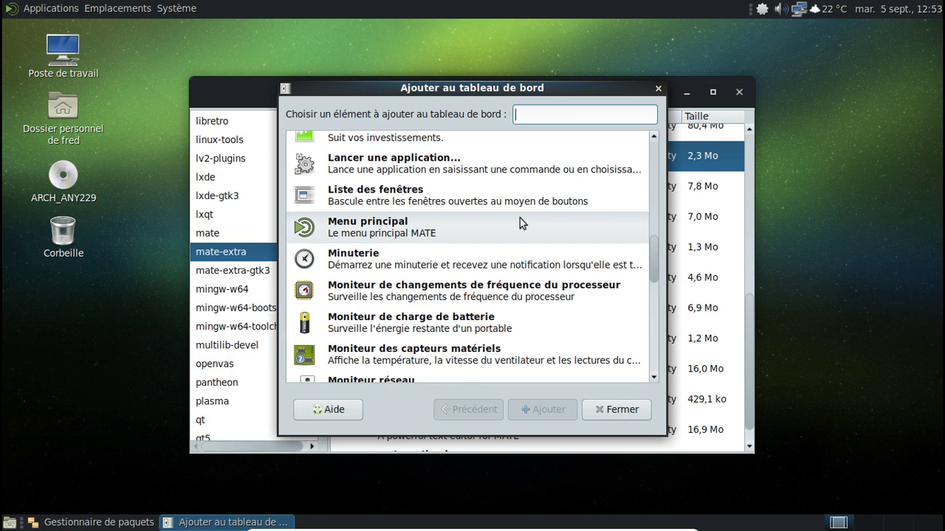
left_click(520, 221)
left_click(539, 413)
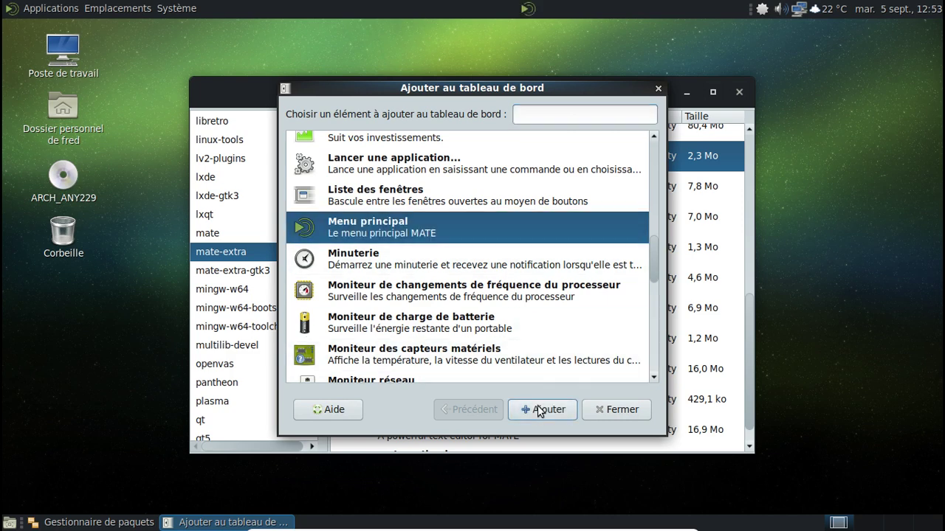
left_click(522, 10)
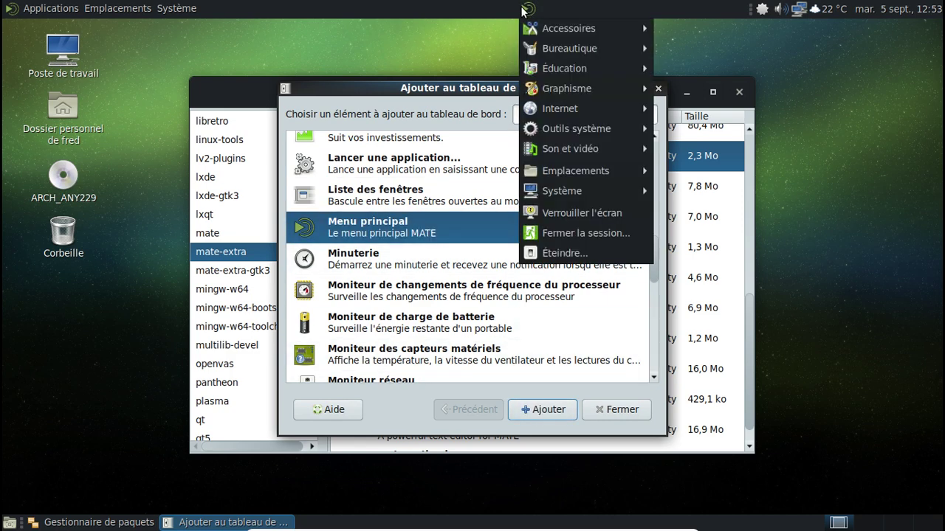
- Remove the added Menu principal item from the upper desktop panel and close the dialog for adding panel items
left_click(522, 10)
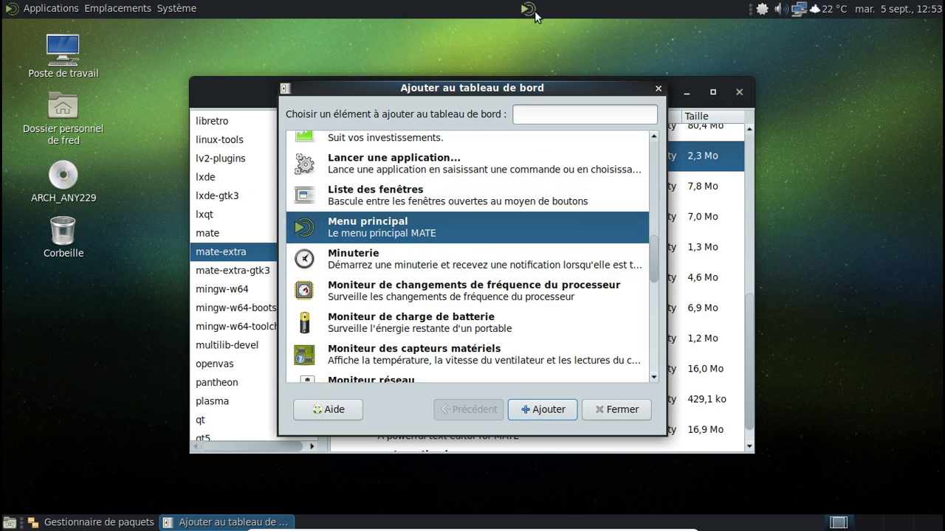
right_click(536, 12)
left_click(553, 63)
scroll(529, 281, "down", 13)
left_click(616, 410)
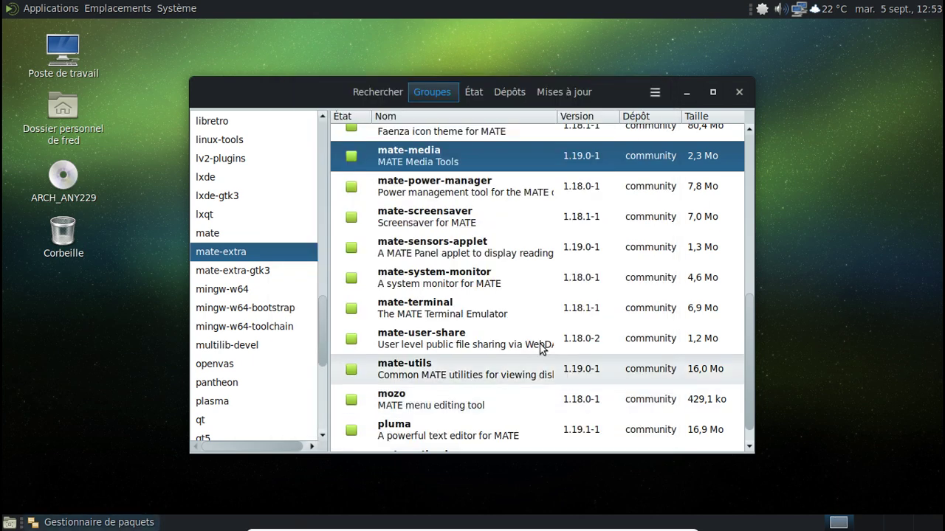
- Review the orphan and foreign packages by state, and check the package manager's available updates
left_click(369, 91)
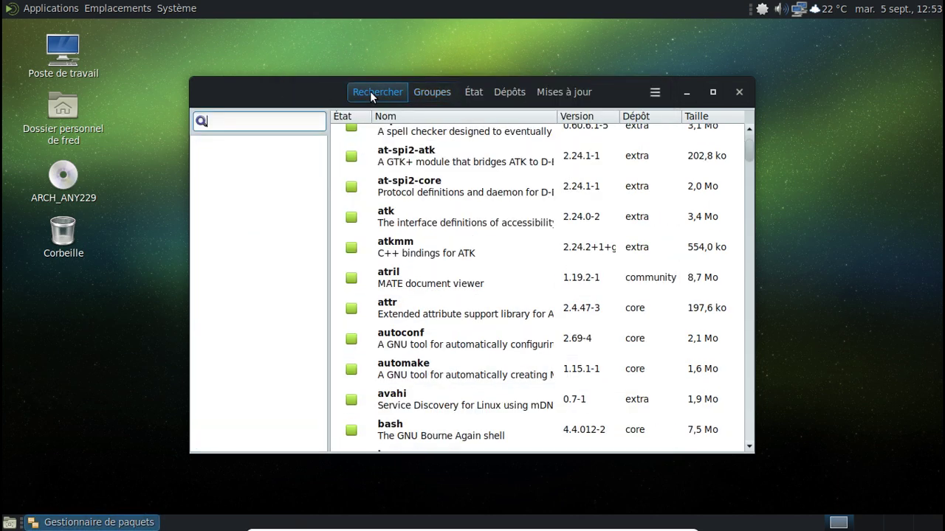
left_click(481, 91)
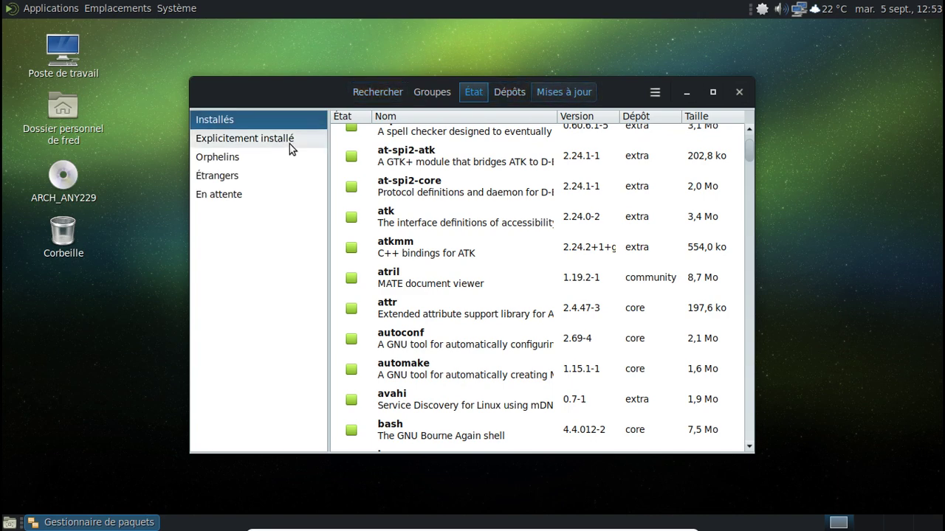
left_click(256, 157)
left_click(250, 175)
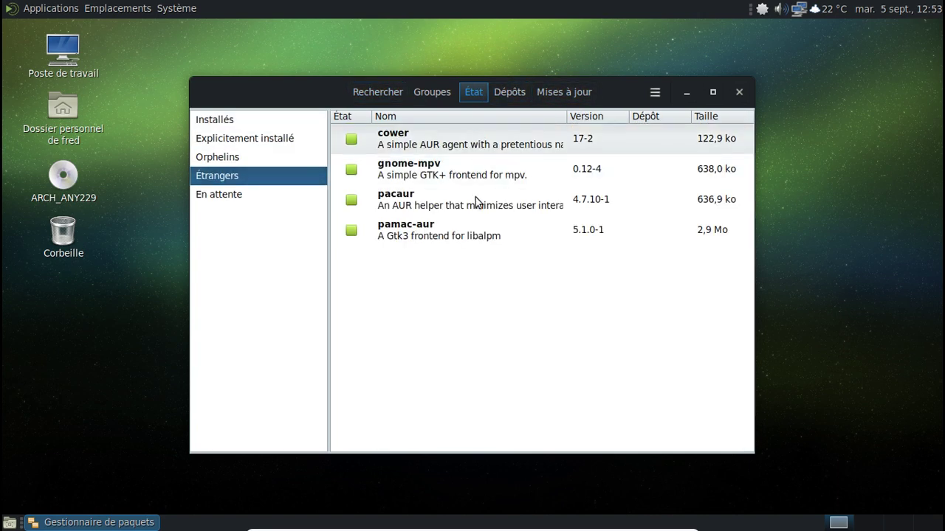
left_click(567, 92)
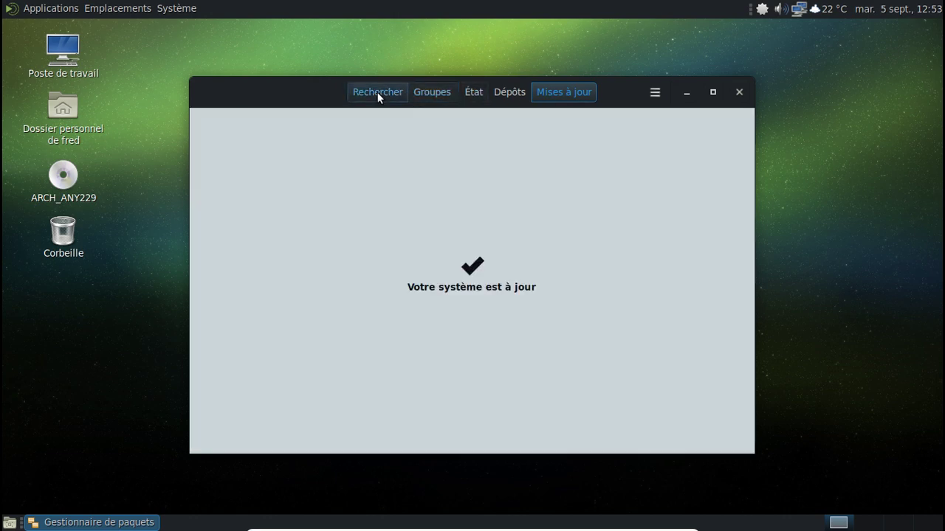
- Search the package manager for brisk-menu
left_click(377, 94)
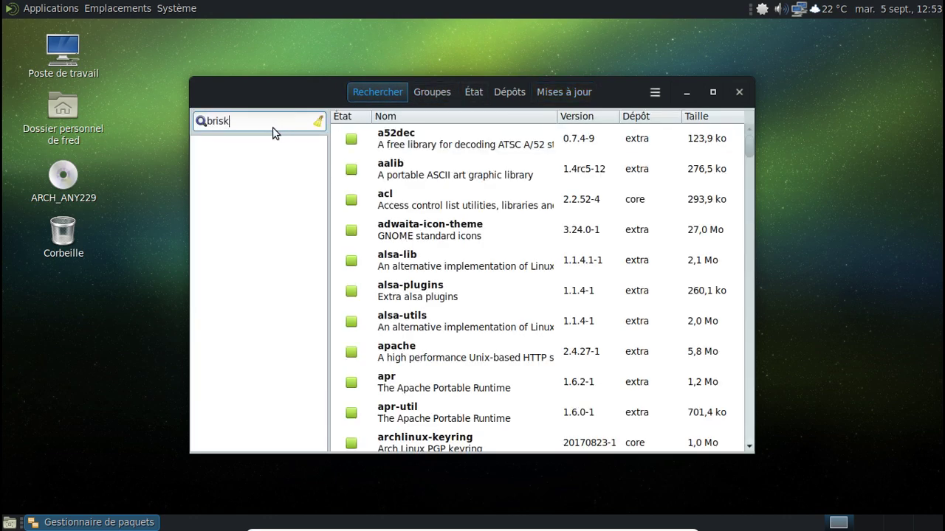
key("Return")
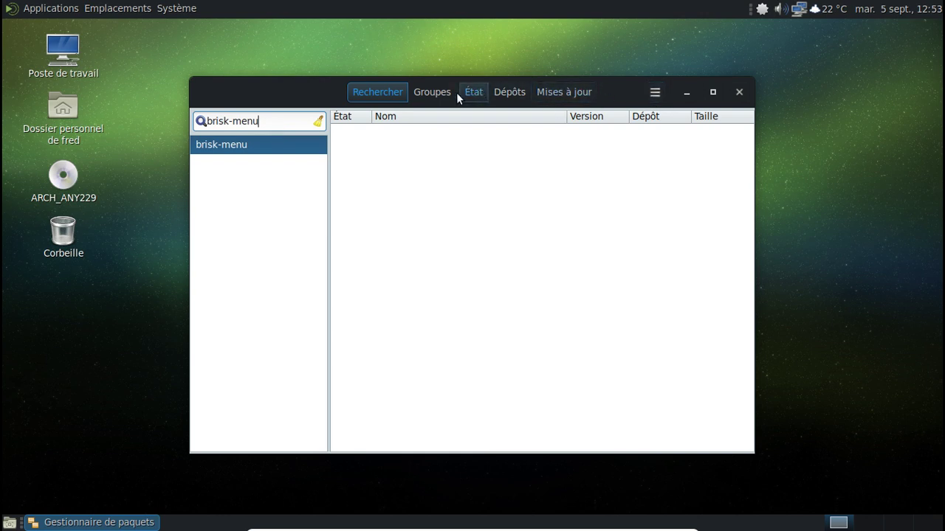
- Open the package manager preferences by entering the account password, enable AUR support, and close the preferences
left_click(655, 93)
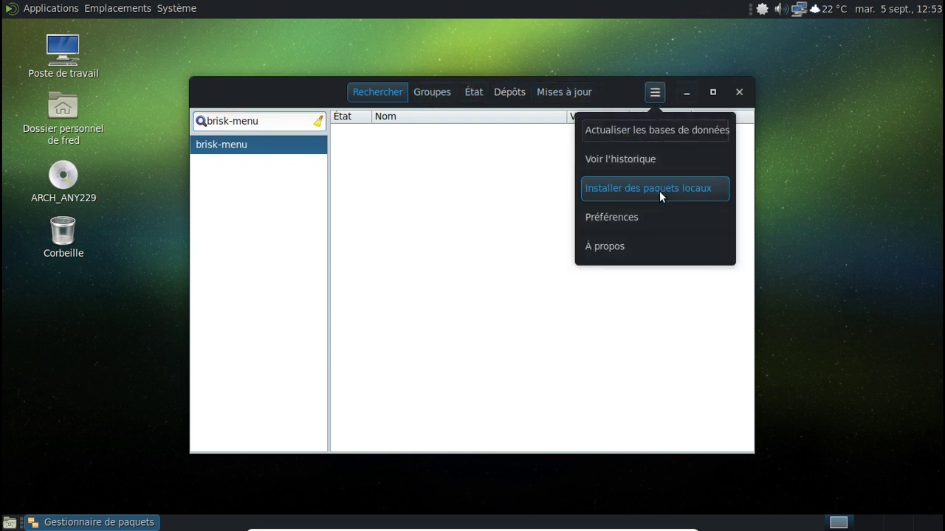
left_click(639, 214)
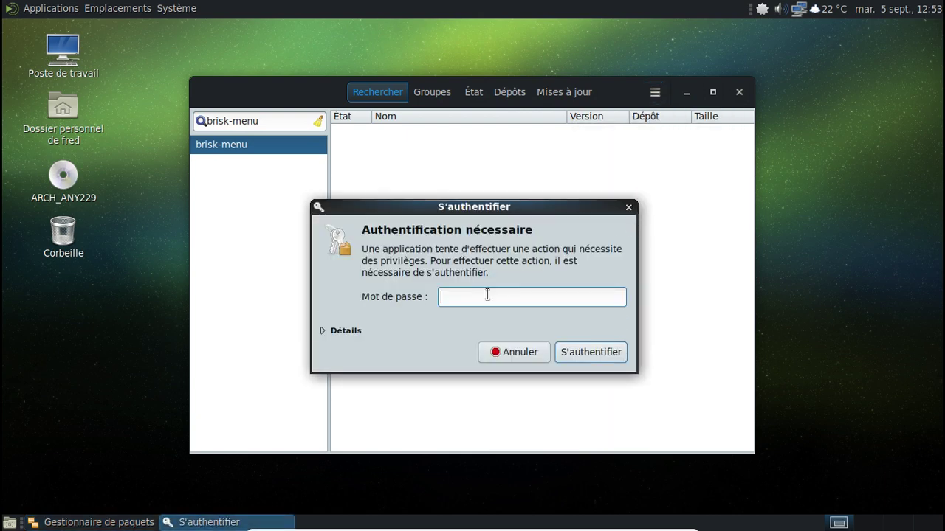
type("*********")
key("Return")
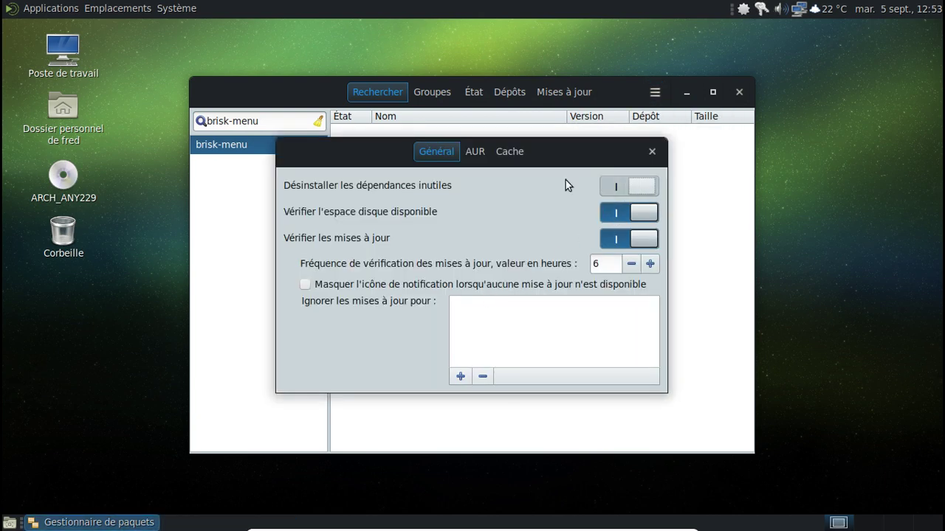
left_click(475, 151)
left_click(634, 223)
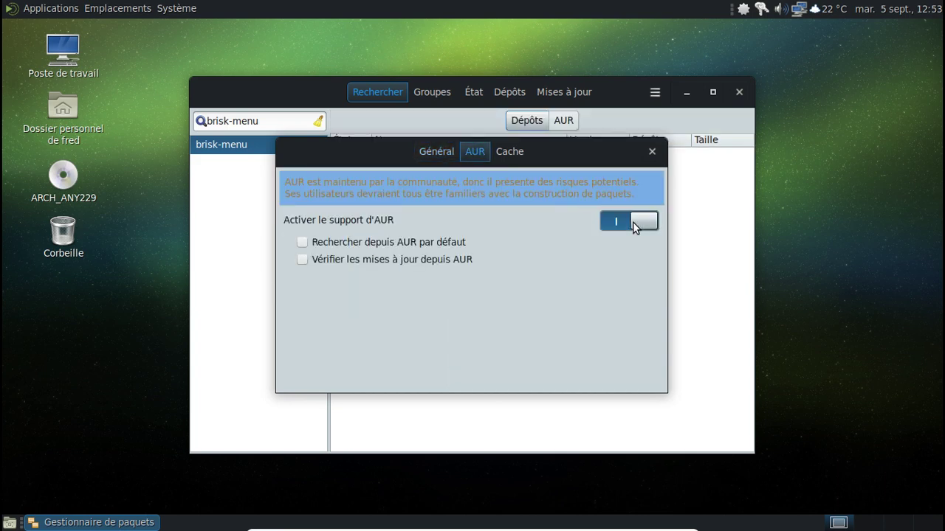
left_click(652, 151)
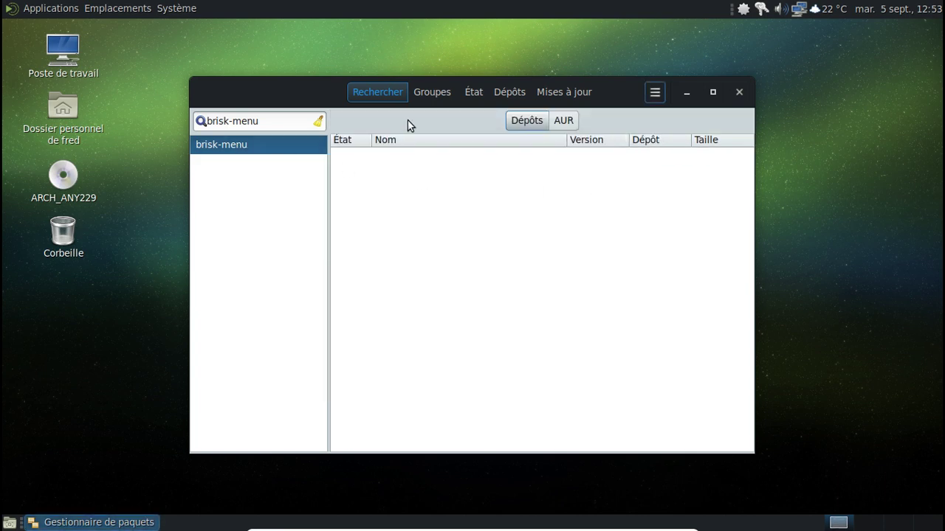
- Show the AUR results for brisk-menu and install the brisk-menu-git package with its listed dependencies
left_click(273, 121)
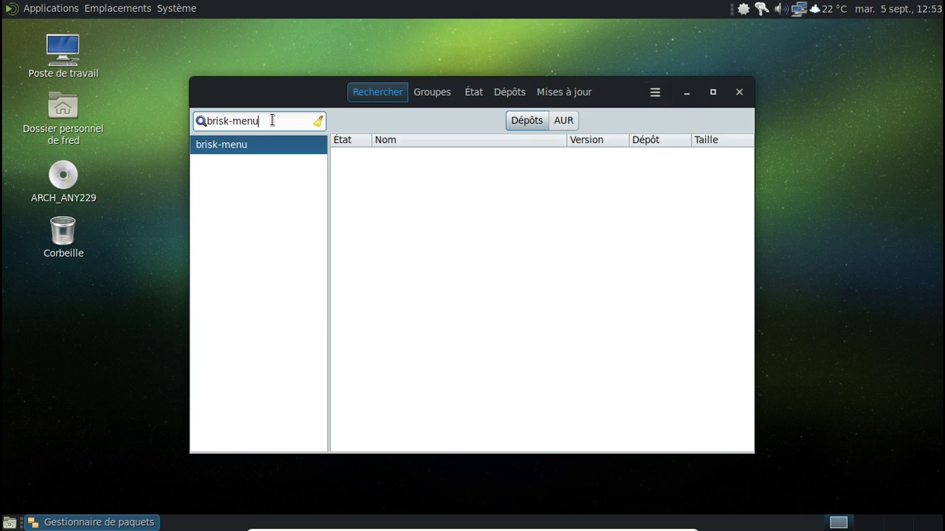
left_click(564, 122)
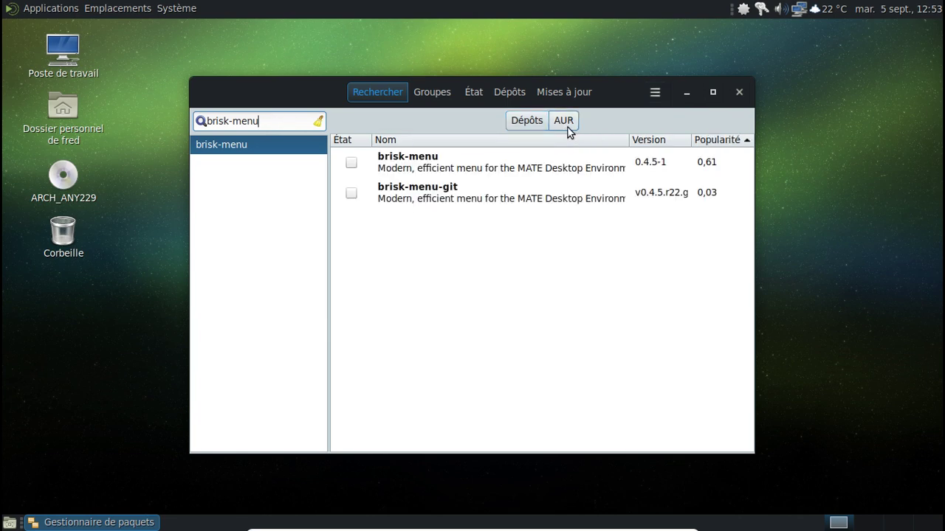
left_click(352, 193)
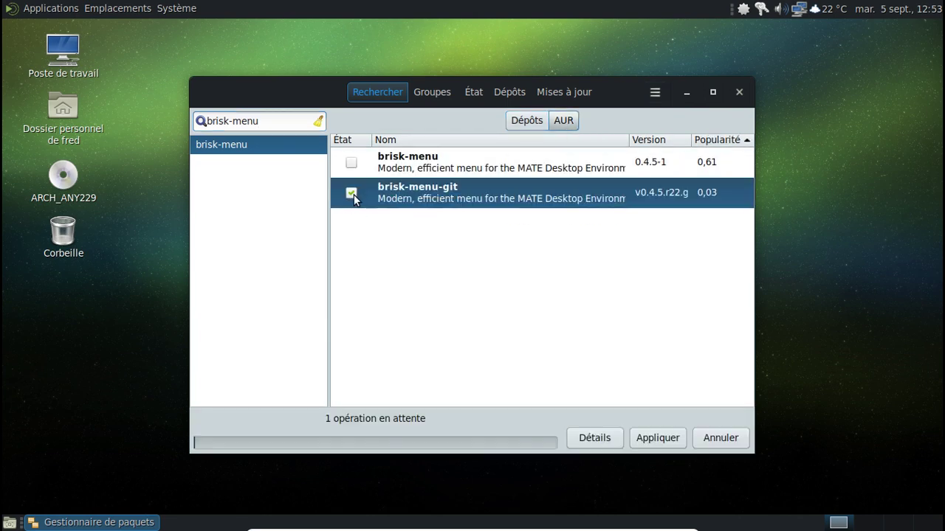
left_click(648, 440)
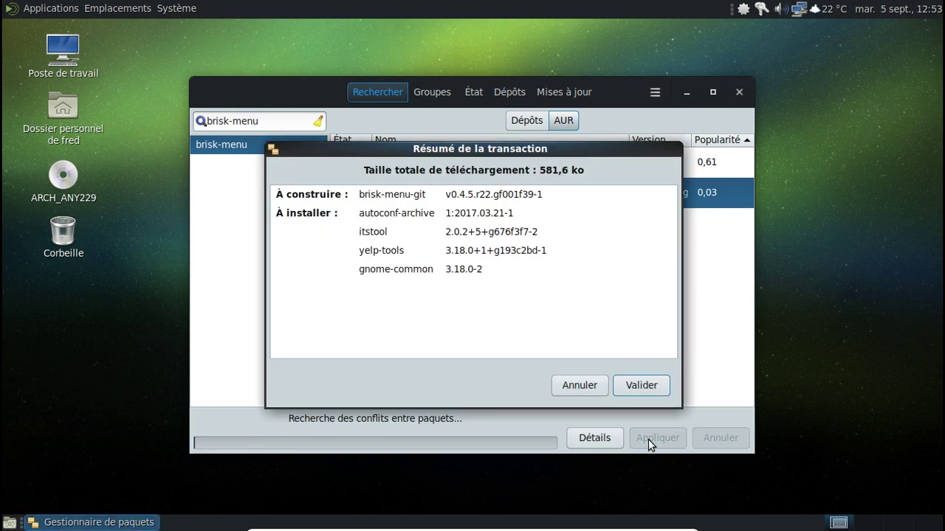
left_click(645, 394)
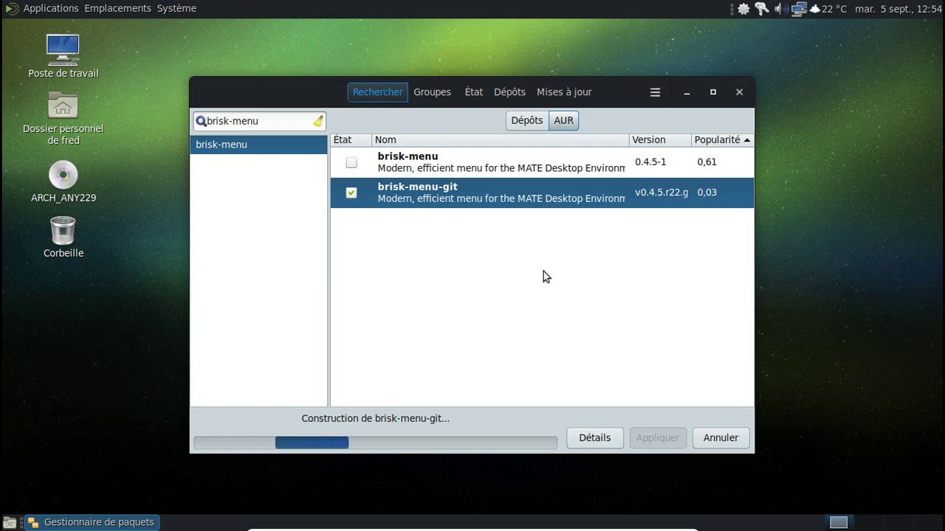
- Open the MATE Centre de contrôle from the desktop
left_click(121, 13)
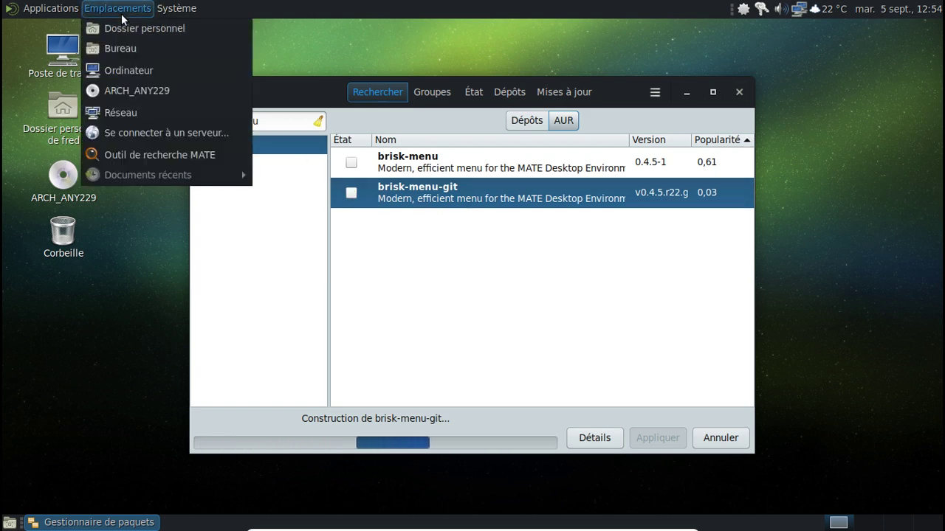
mouse_move(176, 8)
mouse_move(175, 30)
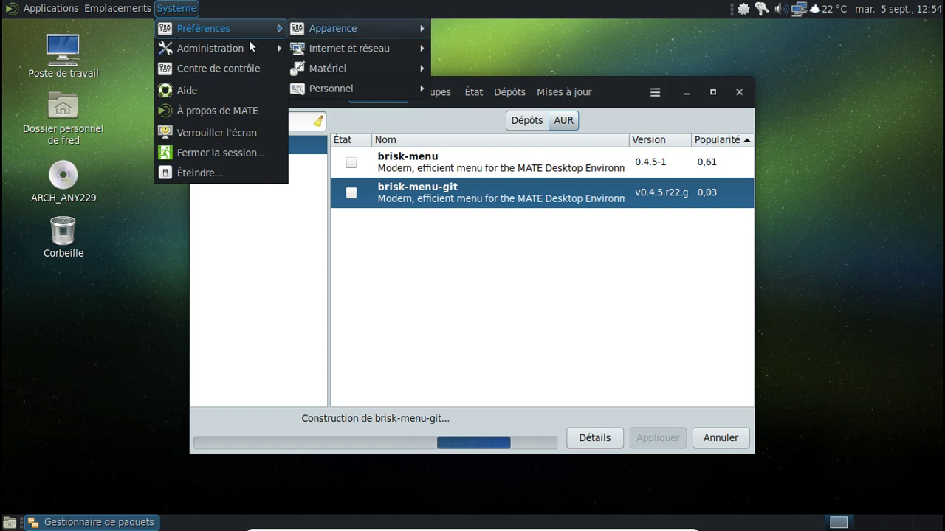
left_click(223, 69)
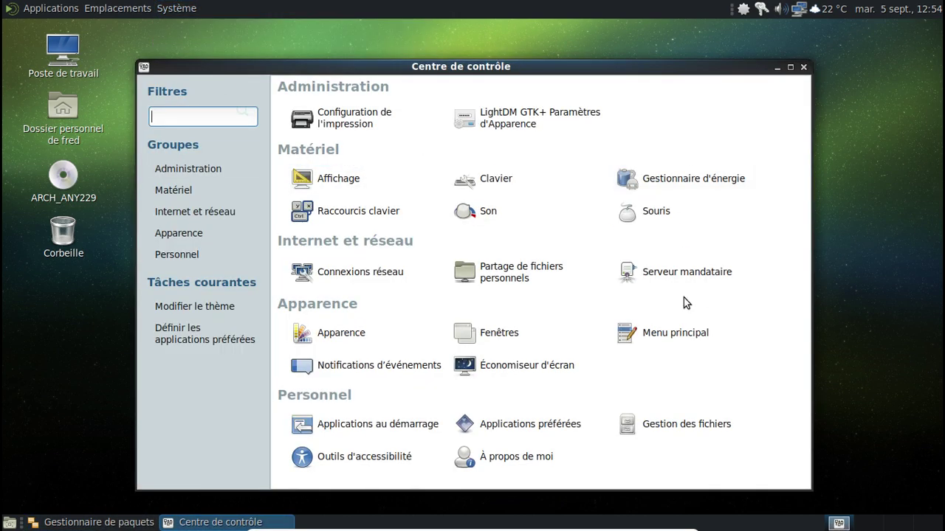
- Review the general, behaviour and placement options in the window settings, and close them
left_click(465, 338)
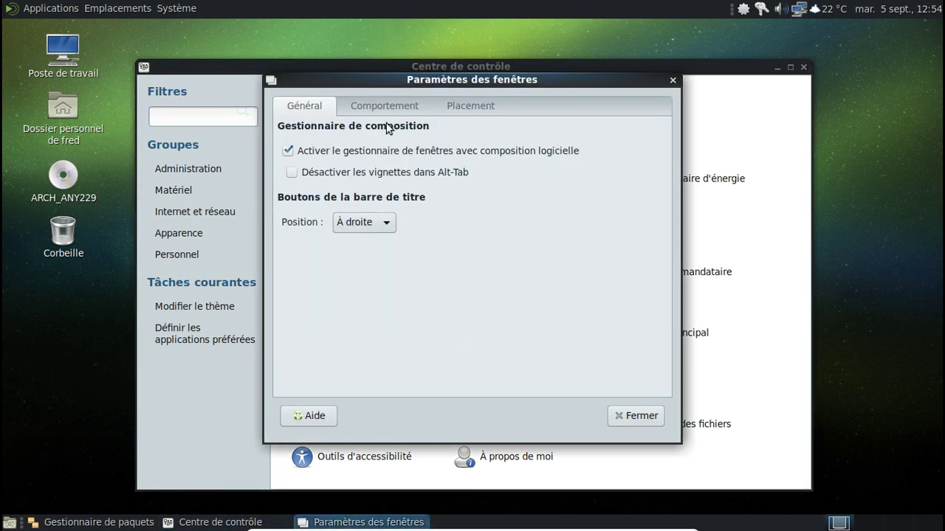
left_click(384, 112)
left_click(476, 111)
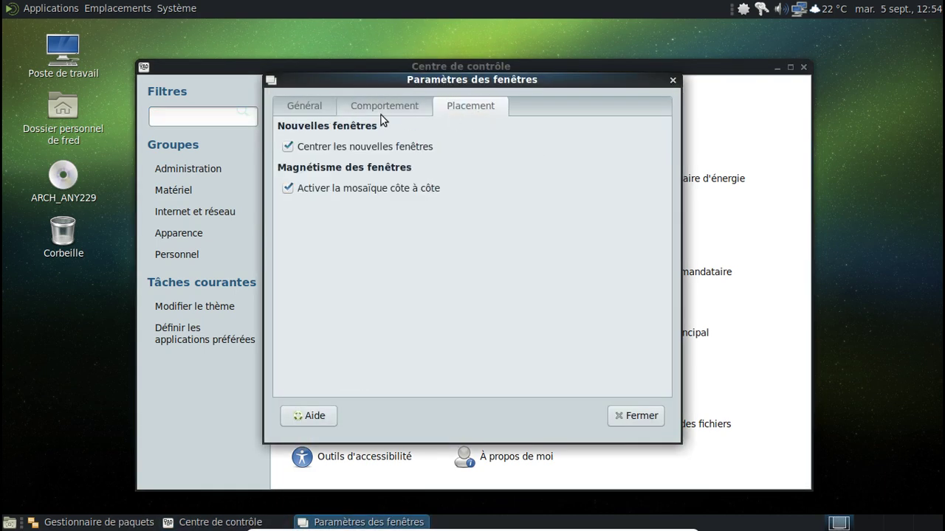
left_click(369, 113)
left_click(299, 110)
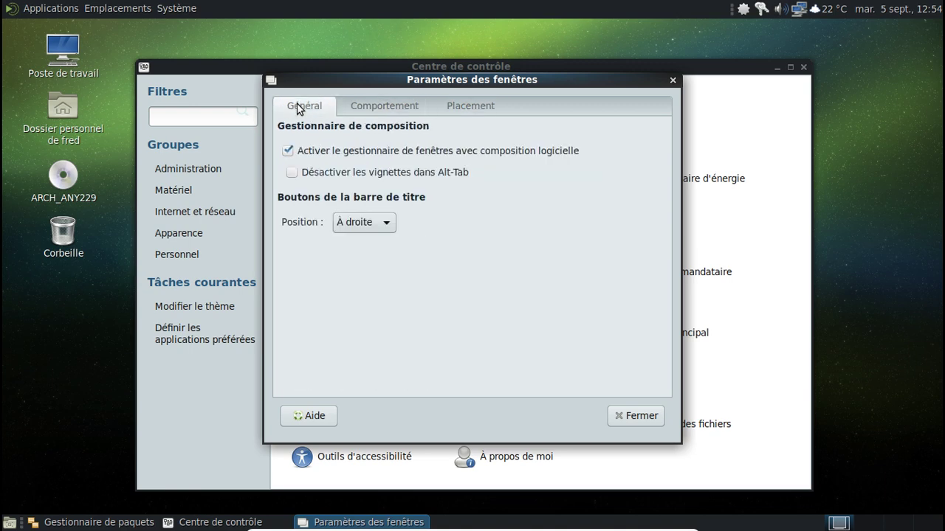
left_click(632, 417)
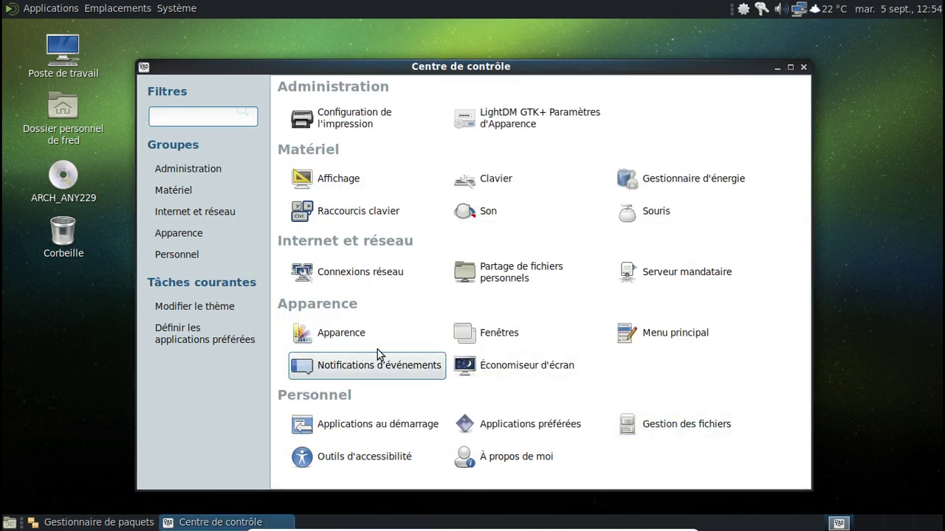
- Open the event notification settings, set the theme to Coco and preview a test notification
left_click(366, 368)
left_click(490, 220)
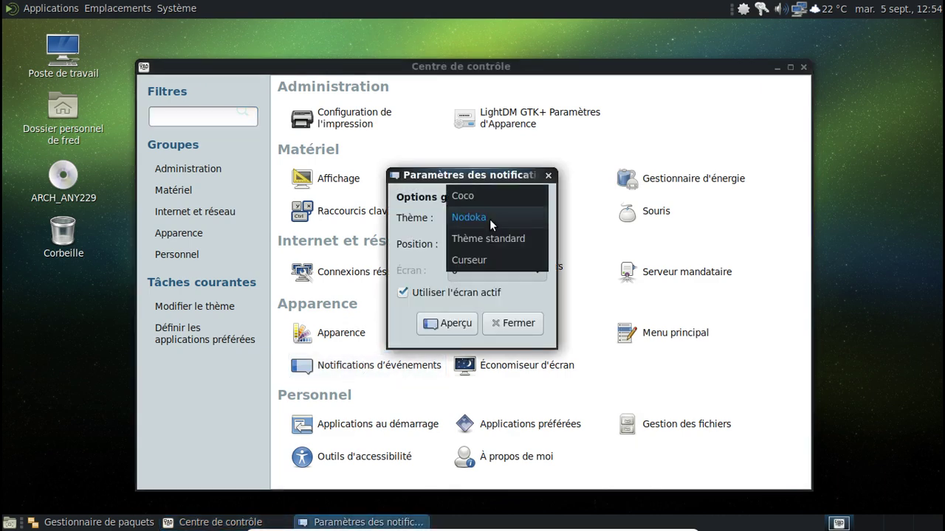
left_click(480, 196)
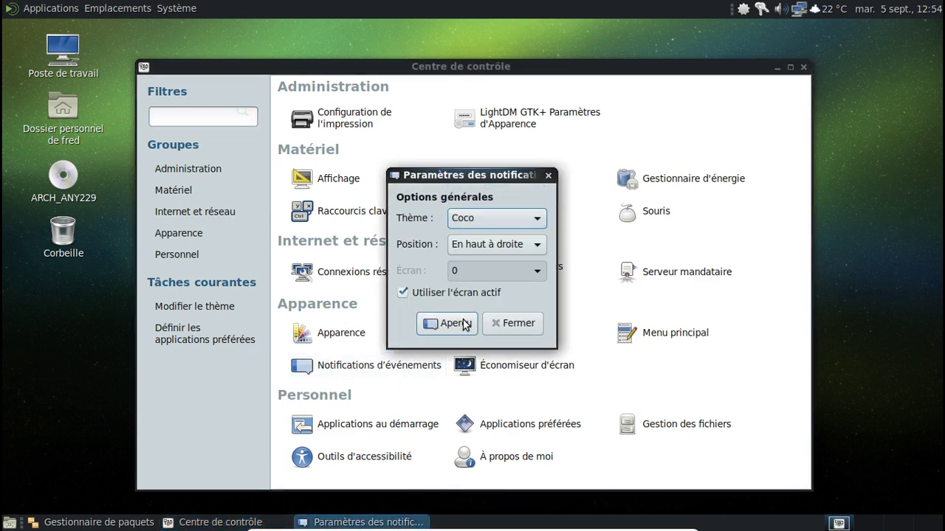
left_click(465, 325)
- Try the Nodoka and Thème standard notification themes, previewing a test notification with each
left_click(494, 222)
left_click(476, 236)
left_click(454, 324)
left_click(486, 221)
left_click(478, 244)
left_click(454, 323)
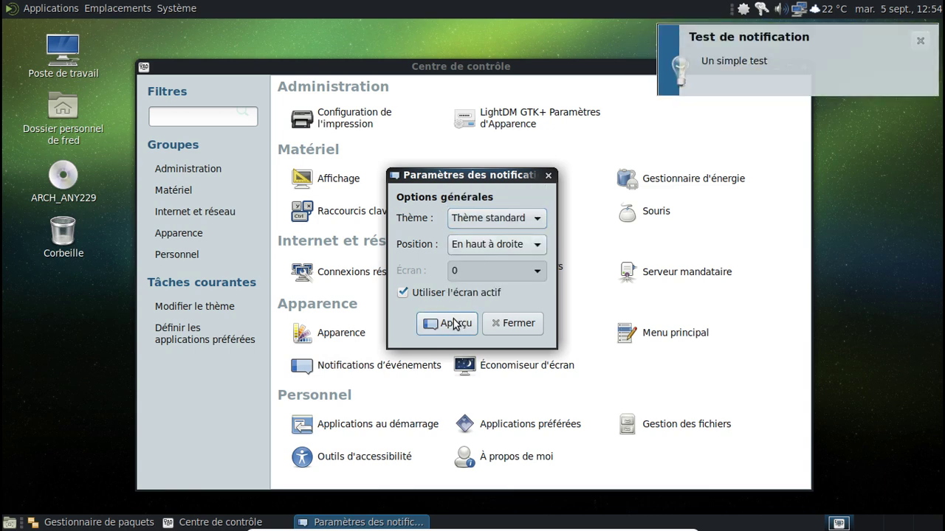
- Set the notification theme to Curseur, preview a test notification, and close the notification settings
left_click(490, 221)
left_click(476, 237)
left_click(453, 325)
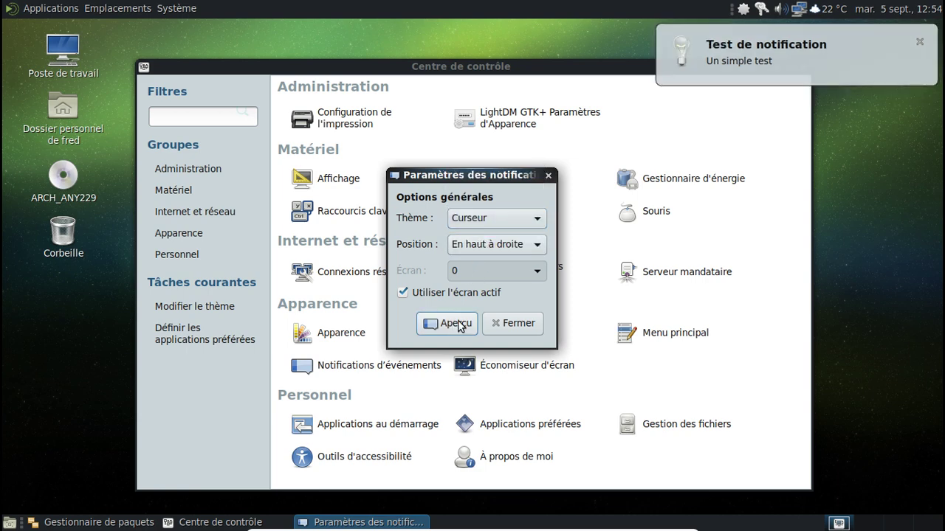
left_click(509, 324)
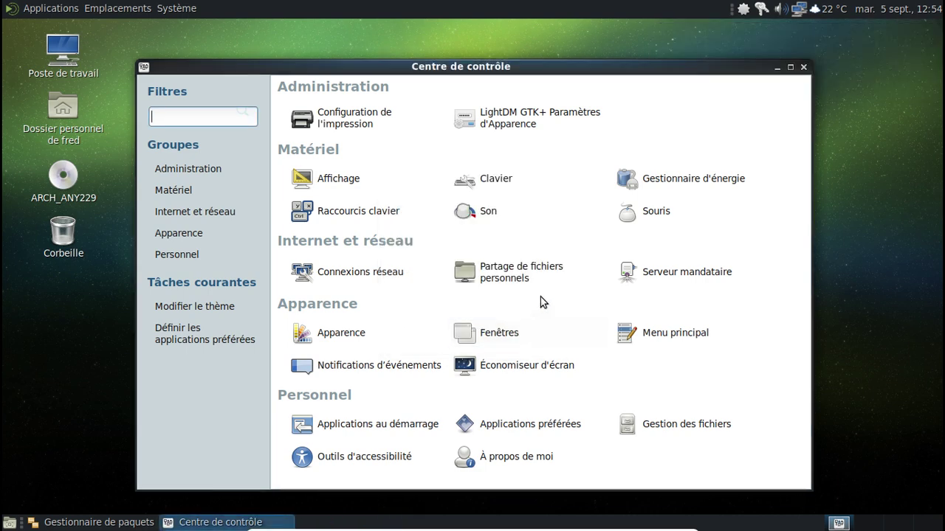
- View the sound preferences and the mains power management preferences, closing each one
left_click(489, 210)
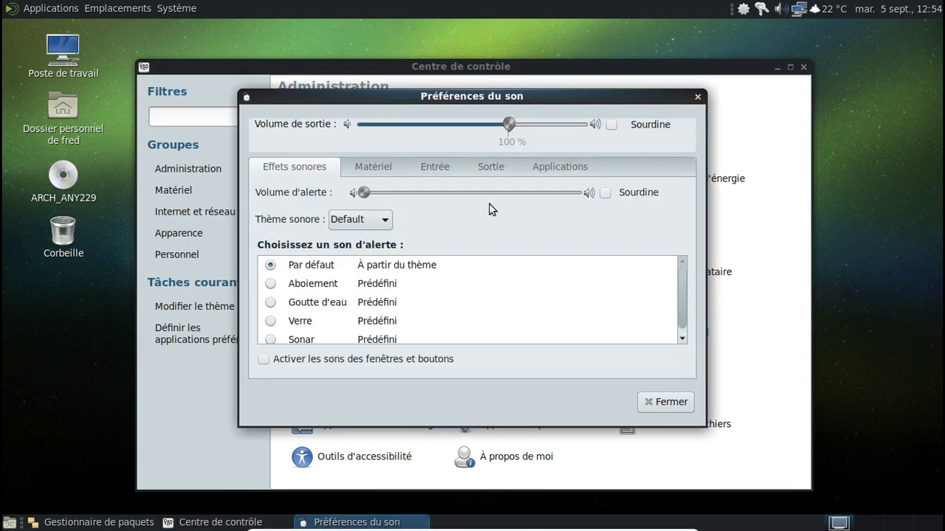
left_click(700, 89)
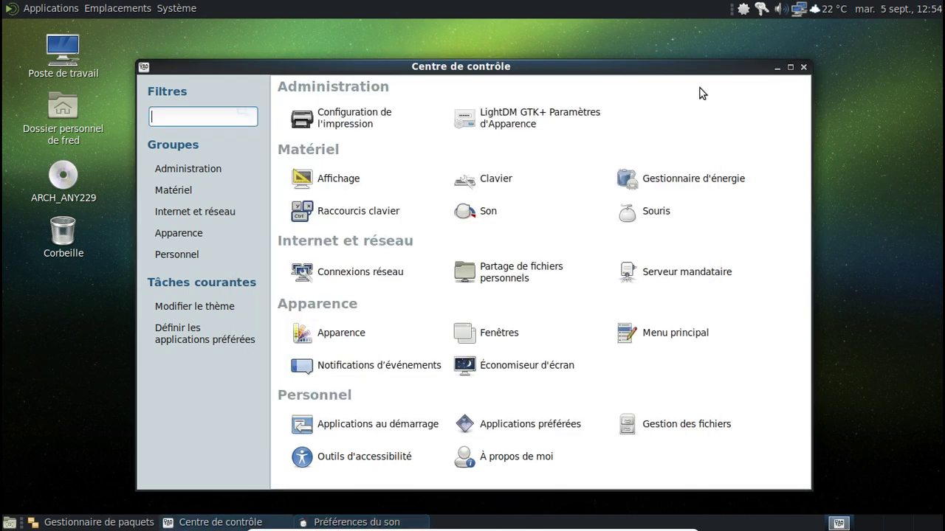
left_click(680, 180)
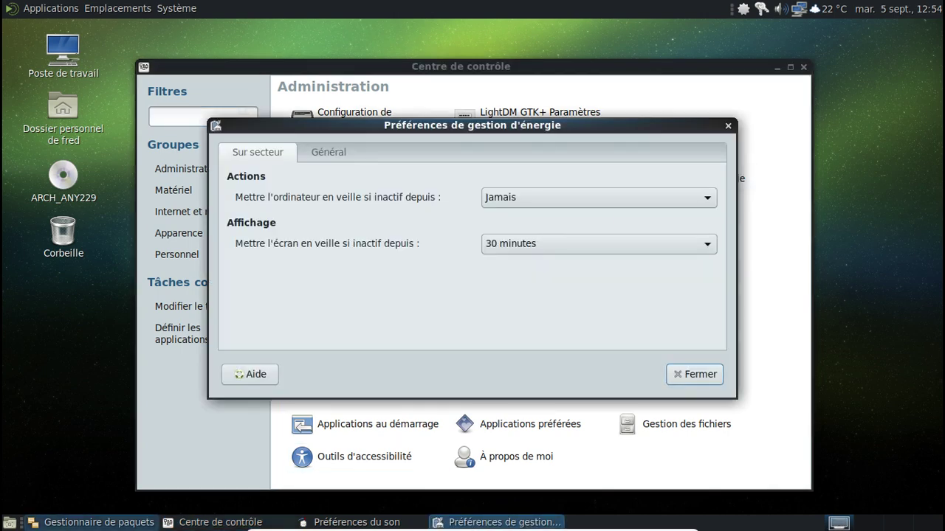
left_click(729, 126)
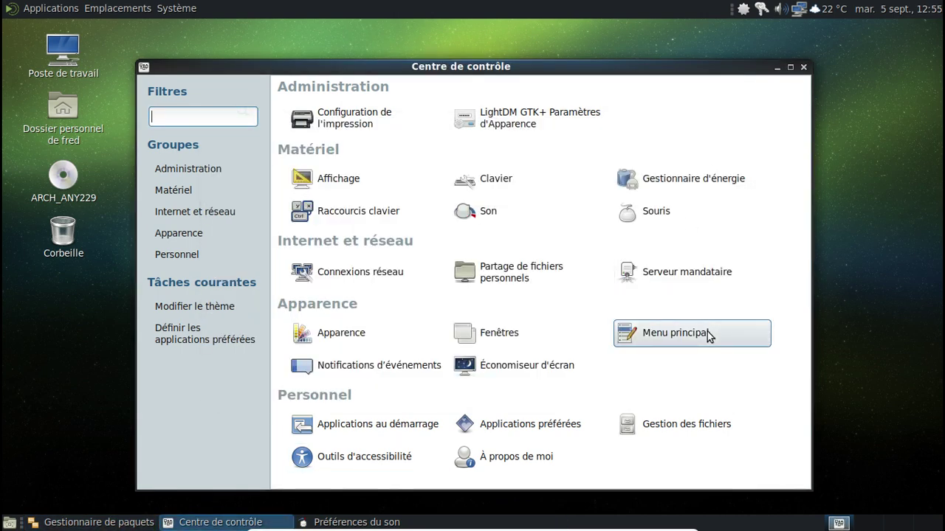
- View the file manager preferences, close them and close the Control Center
left_click(663, 423)
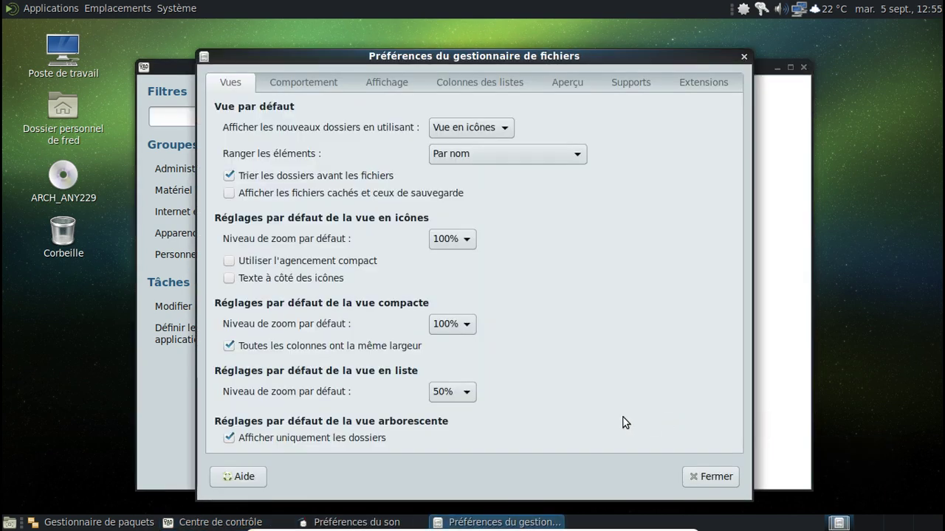
left_click(744, 56)
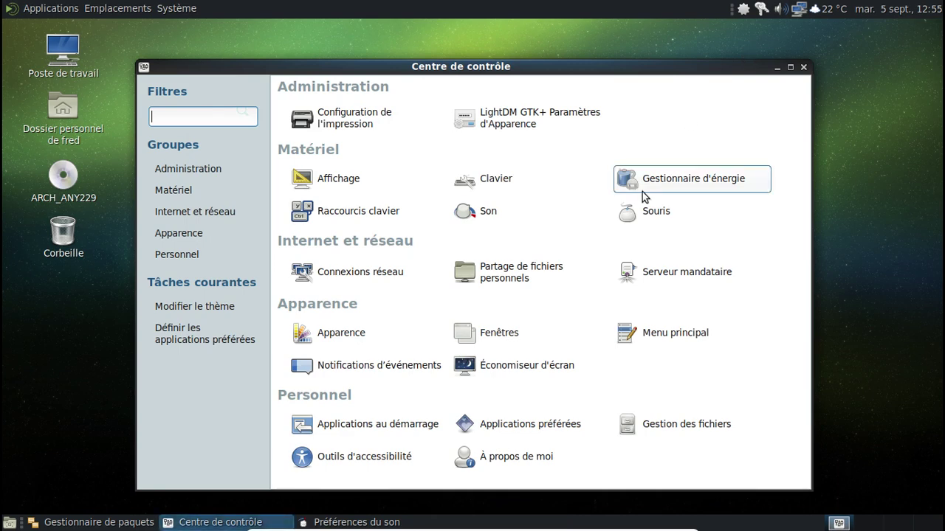
left_click(804, 68)
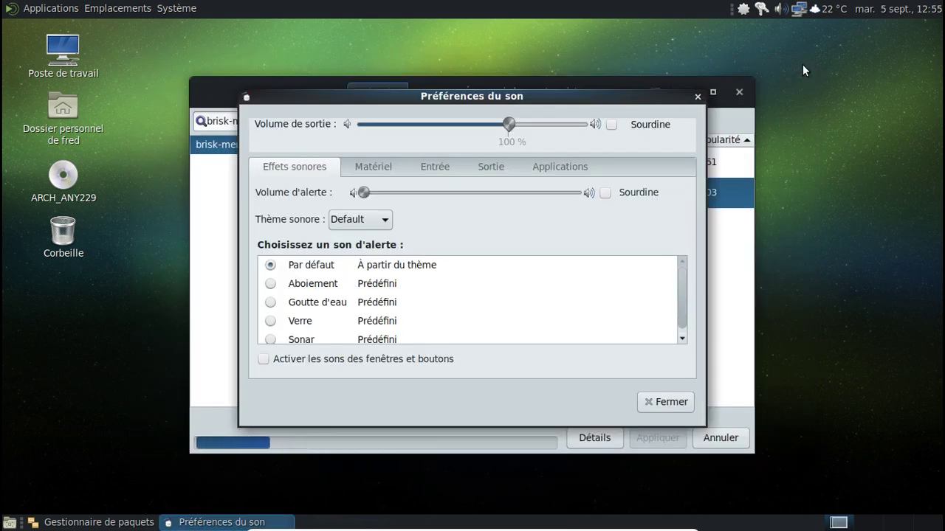
- Close the sound preferences and show the build details of brisk-menu-git in the package manager
left_click(665, 403)
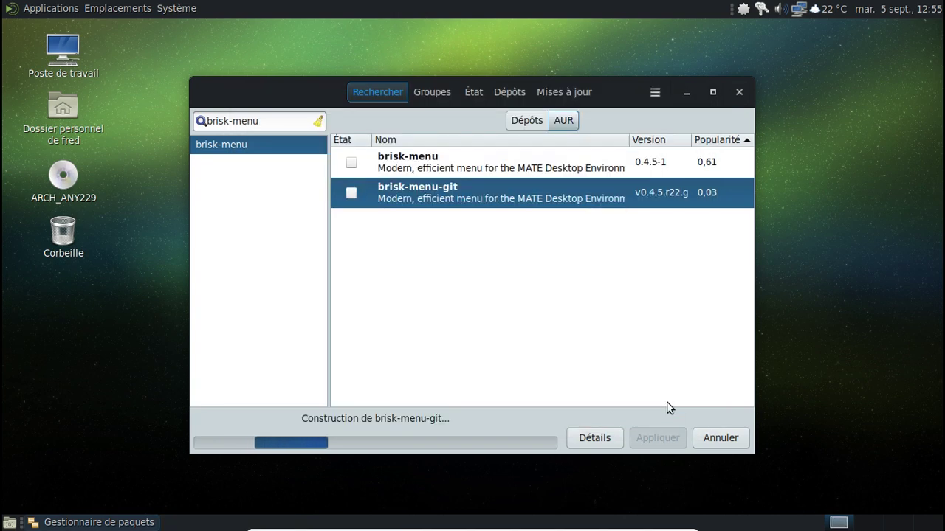
left_click(607, 441)
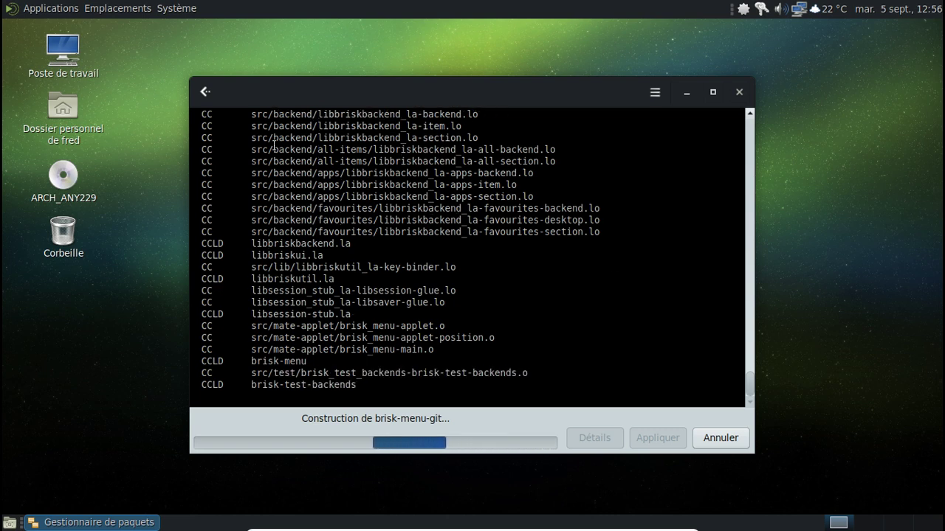
- Browse the package files of the mate119 folder inside the home folder's Téléchargements, and close the file manager
left_click(60, 106)
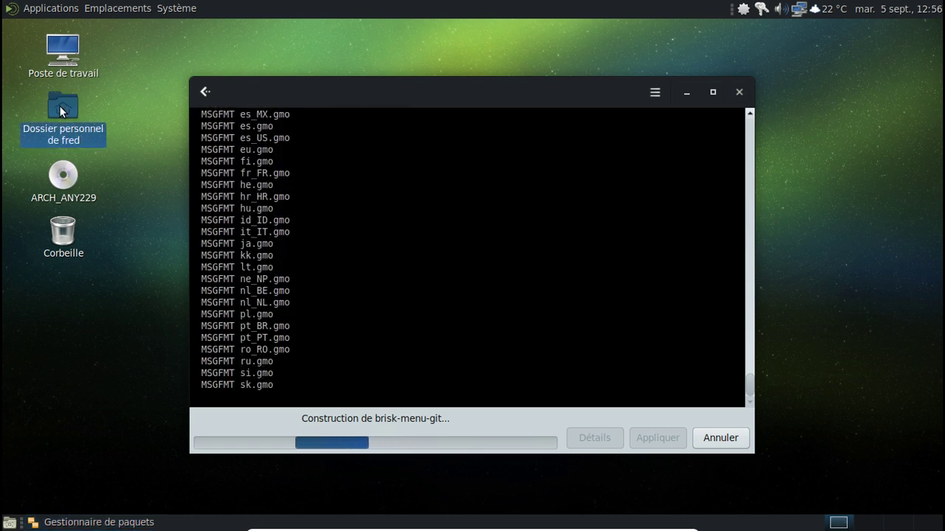
double_click(59, 105)
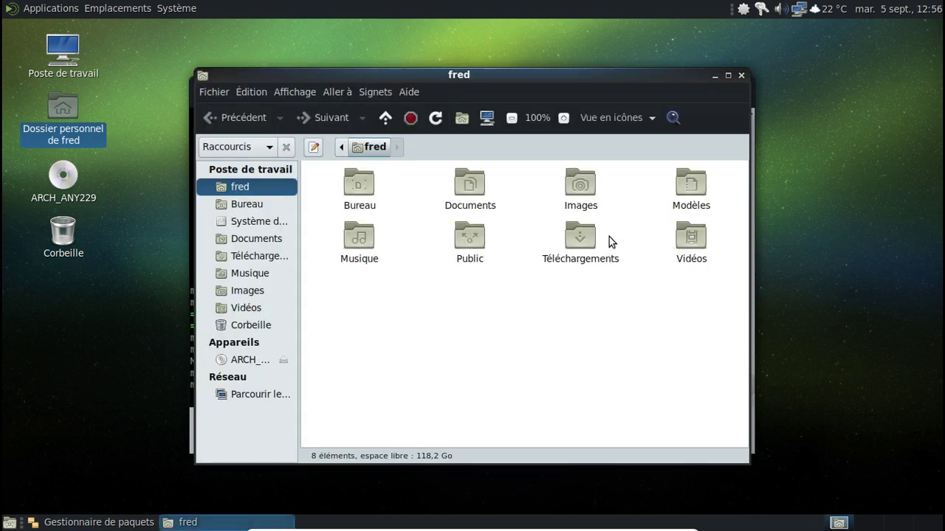
double_click(587, 238)
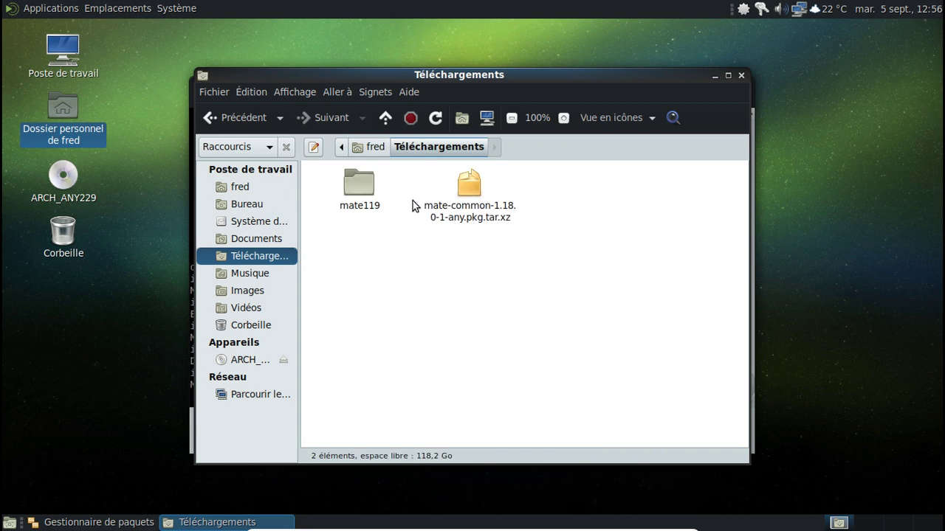
double_click(359, 185)
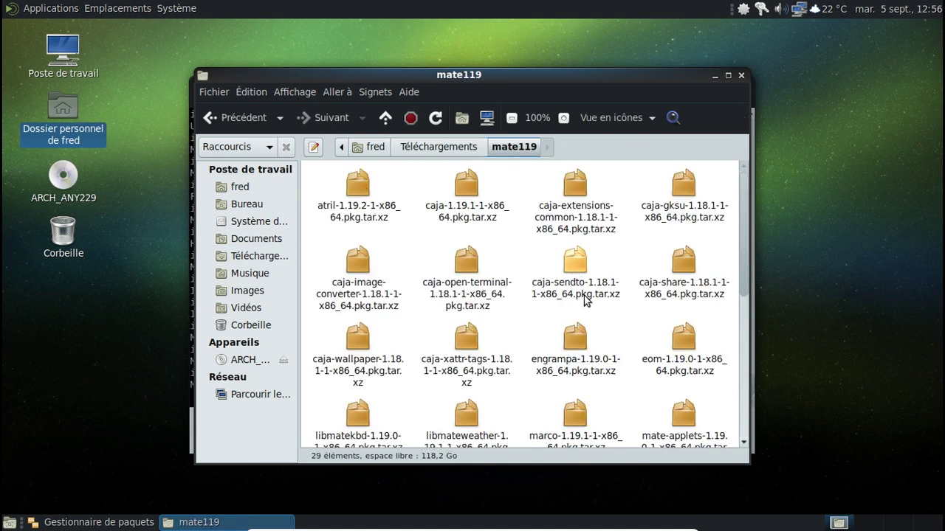
key("ctrl+a")
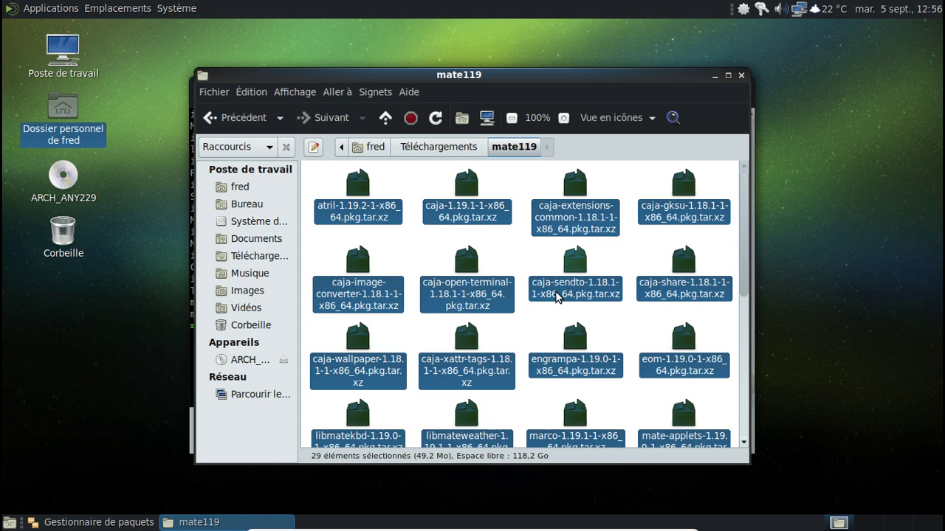
left_click(608, 197)
scroll(607, 194, "down", 3)
scroll(607, 192, "down", 3)
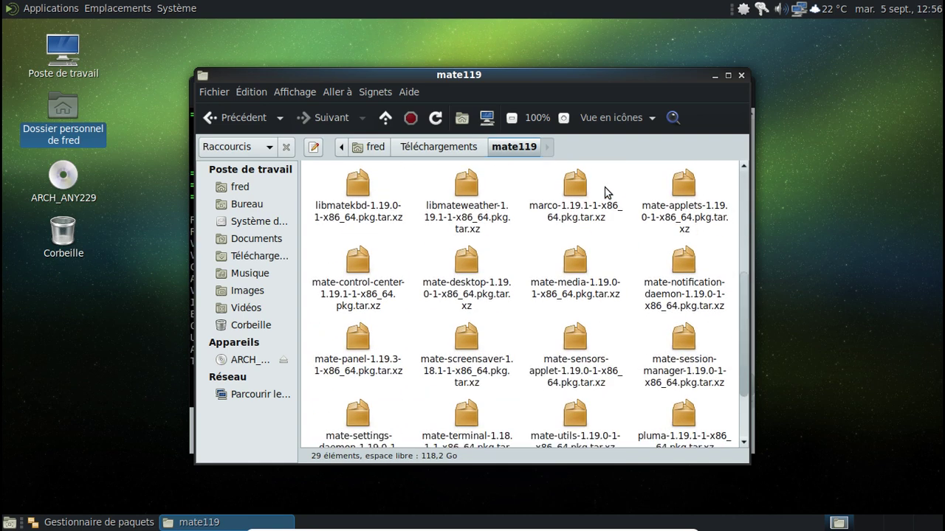
left_click(740, 76)
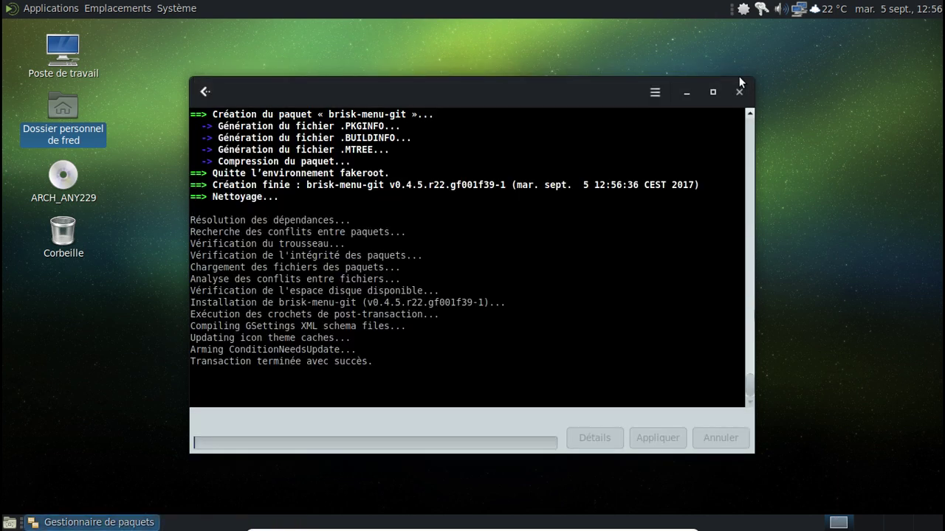
- Close the package manager and add the Brisk Menu applet to the free area of the panel holding the Applications menu
left_click(736, 95)
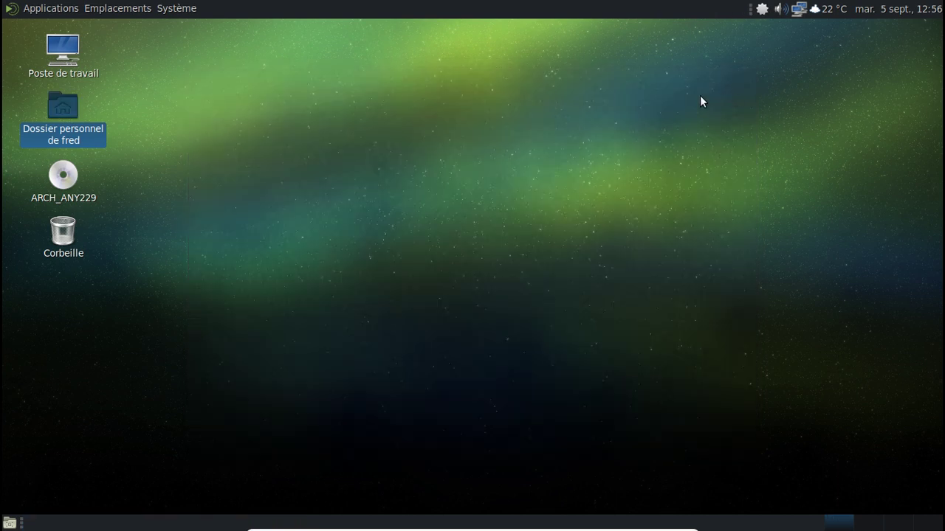
right_click(244, 6)
left_click(275, 26)
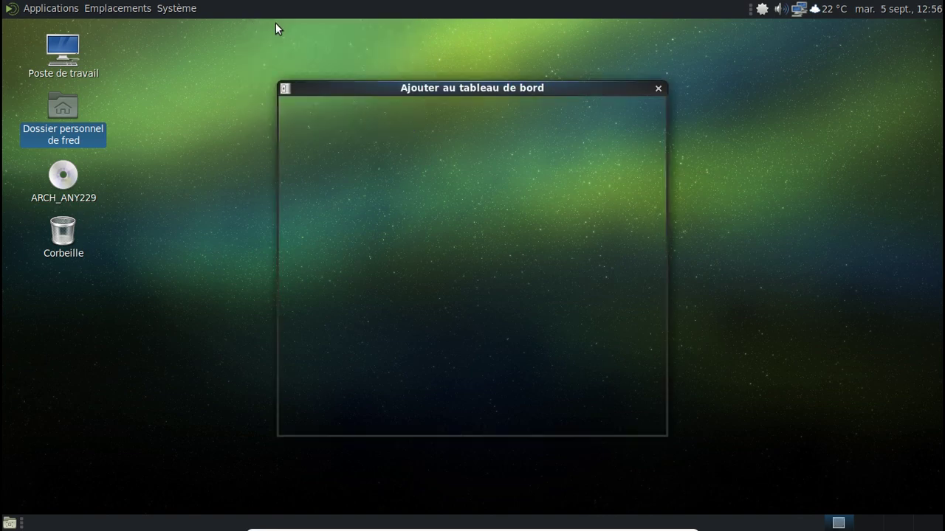
left_click(415, 334)
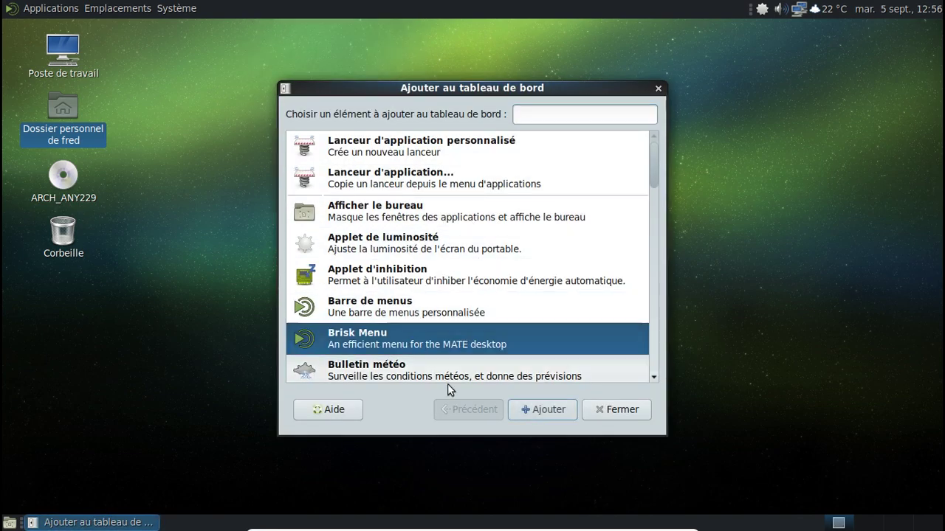
left_click(619, 416)
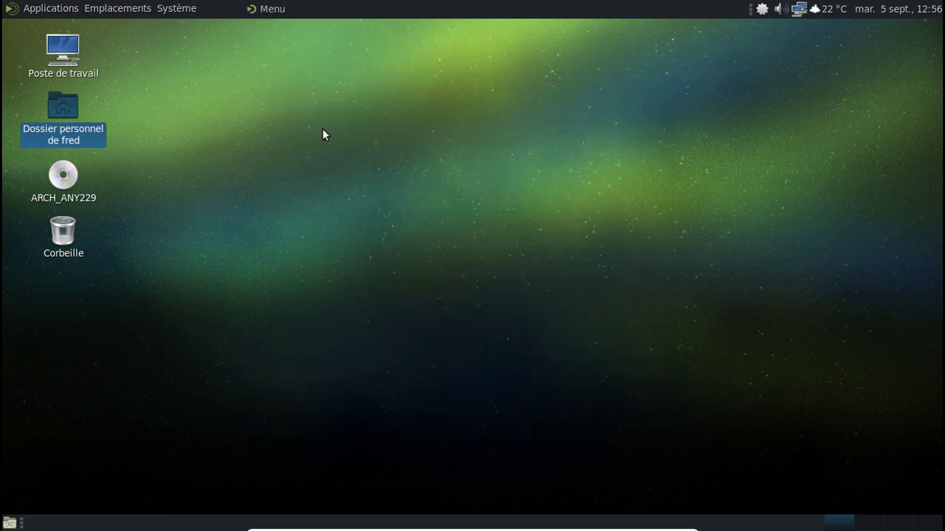
- Look through the Brisk Menu's categories, from Favourites and Accessoires through Bureautique and Outils système to Son et vidéo
left_click(272, 8)
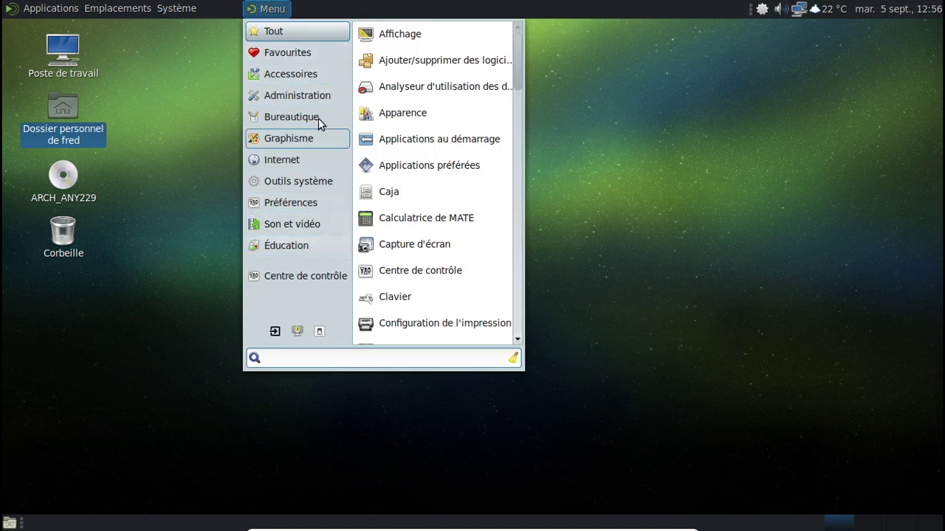
left_click(302, 60)
left_click(300, 76)
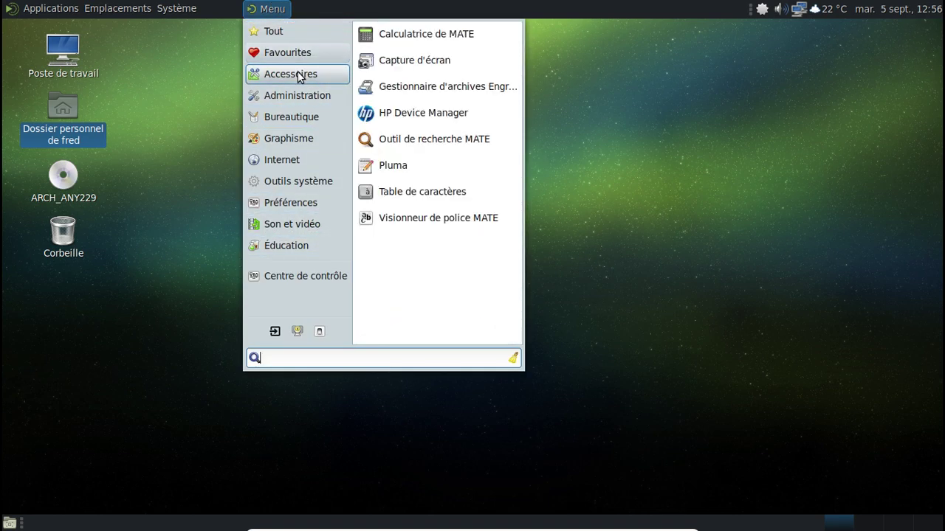
left_click(300, 92)
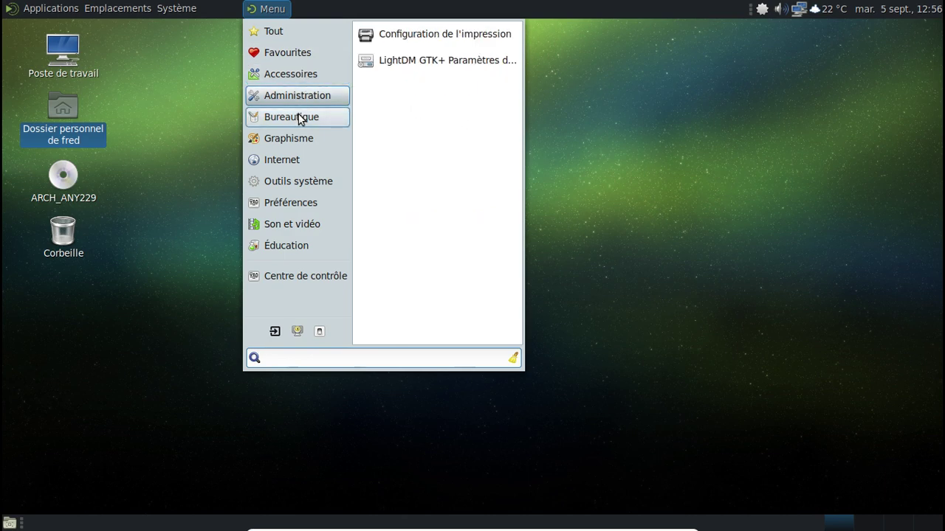
left_click(301, 118)
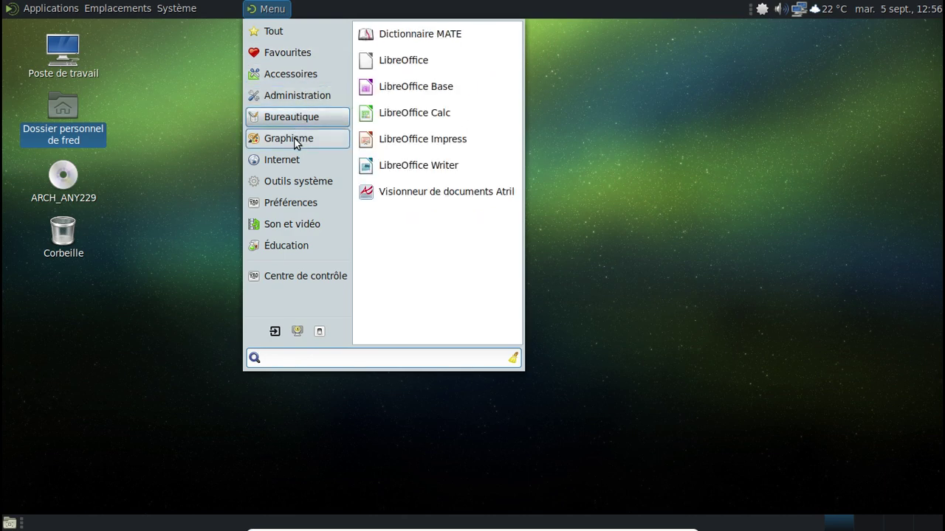
left_click(294, 141)
left_click(291, 177)
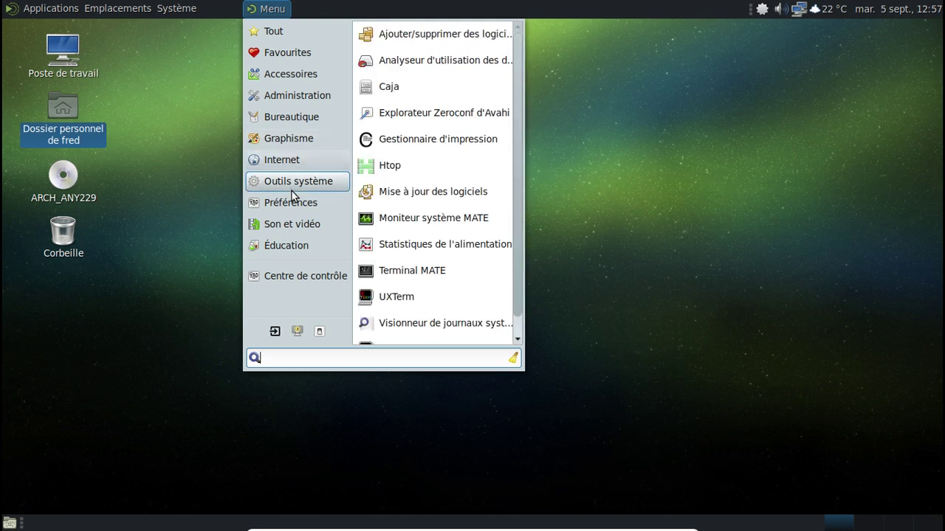
left_click(292, 225)
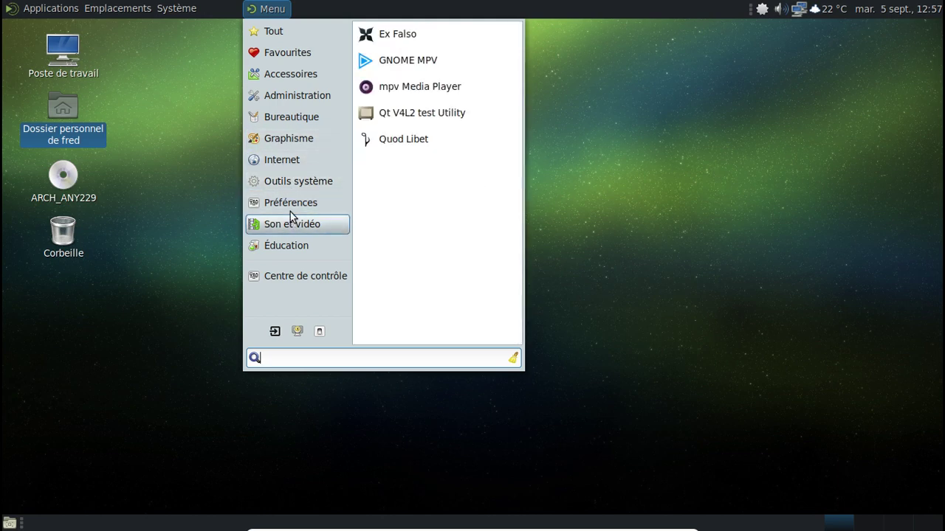
- Launch GNOME MPV from the Brisk Menu, view its About information and close the player
left_click(382, 66)
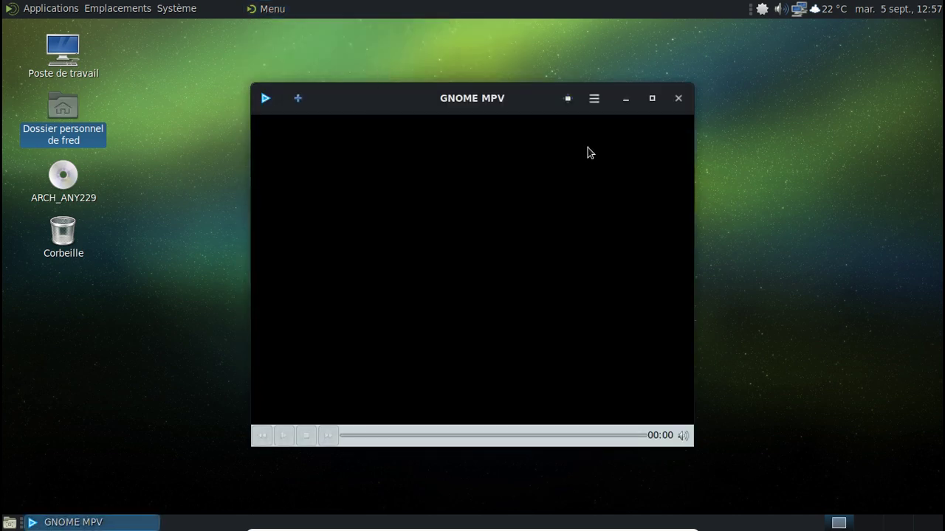
left_click(265, 100)
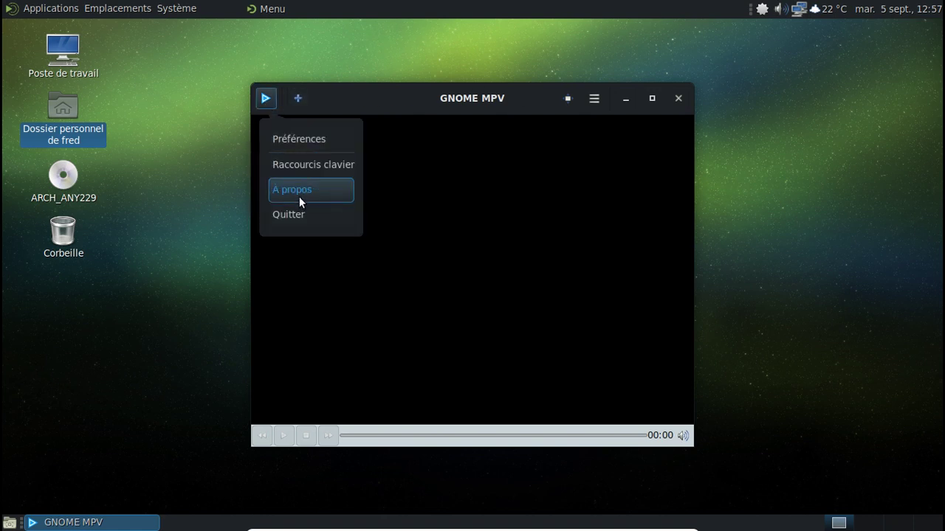
left_click(298, 196)
left_click(599, 390)
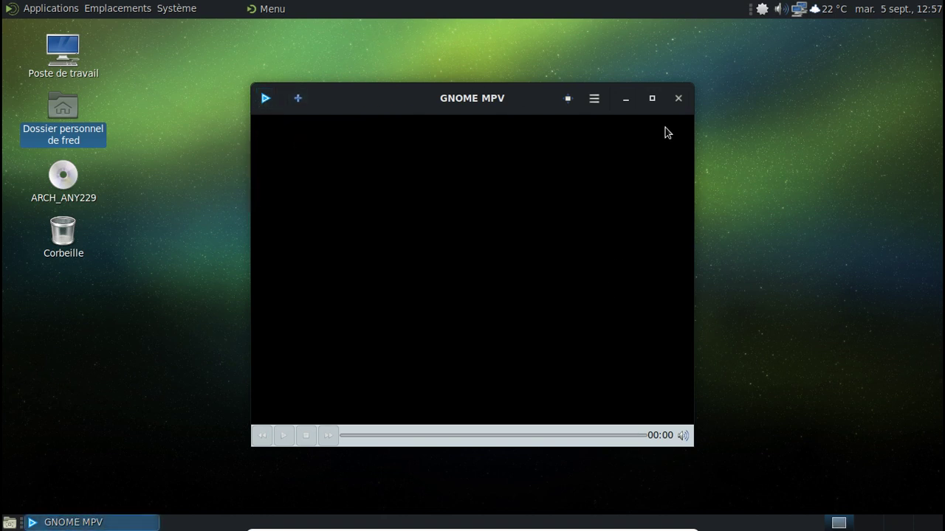
left_click(679, 98)
- View the About information of the Brisk Menu applet and remove the applet from the panel
right_click(268, 9)
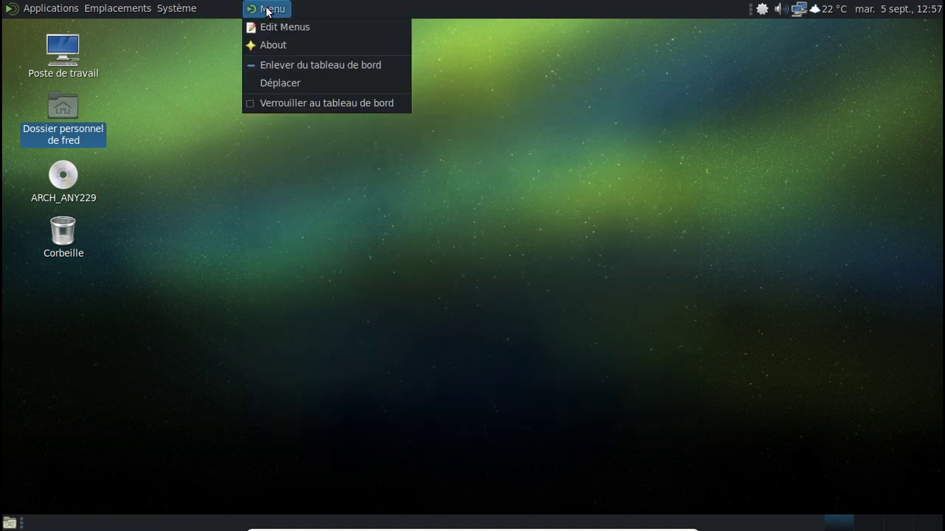
left_click(283, 45)
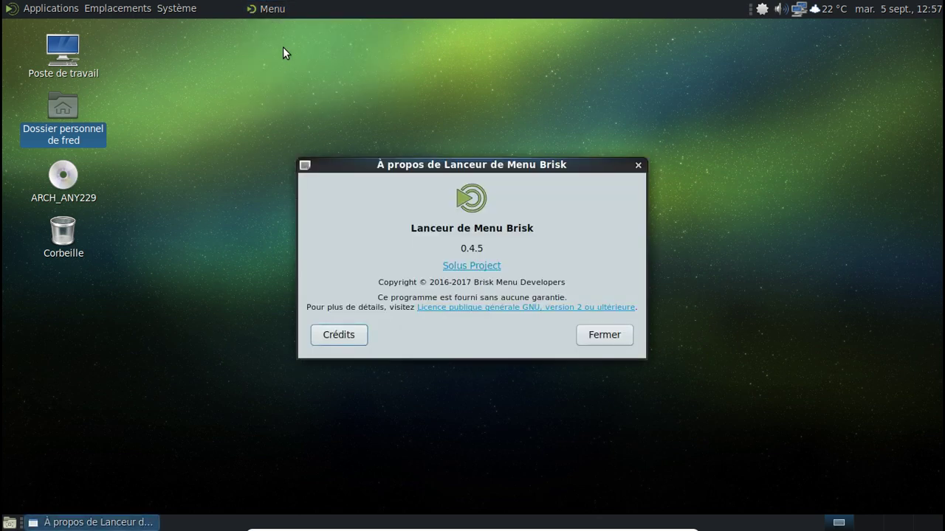
left_click(618, 341)
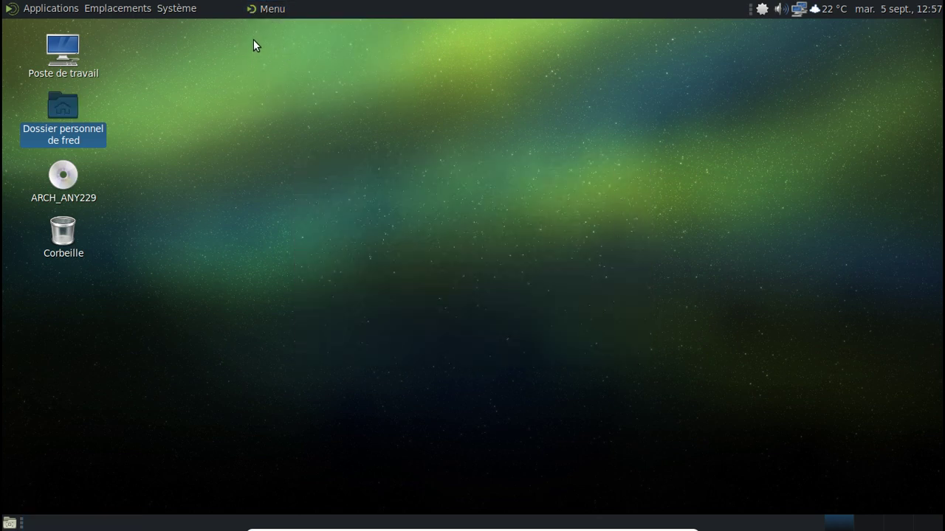
right_click(266, 9)
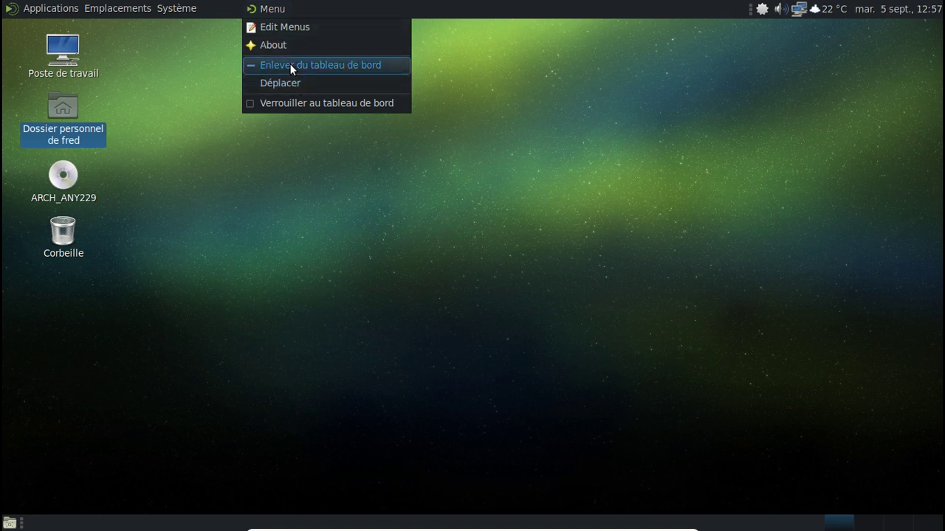
left_click(289, 64)
- Launch the Atril document viewer from the Bureautique applications and open its About information
left_click(12, 15)
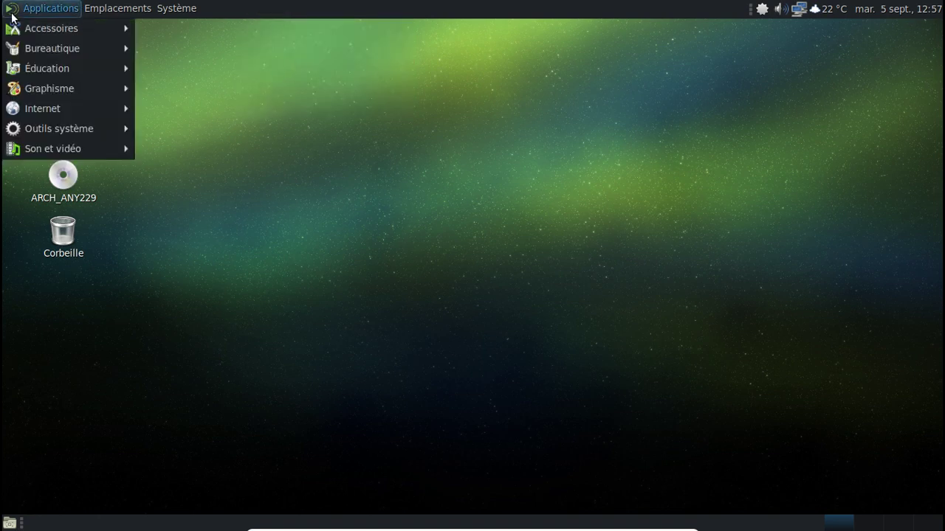
mouse_move(60, 132)
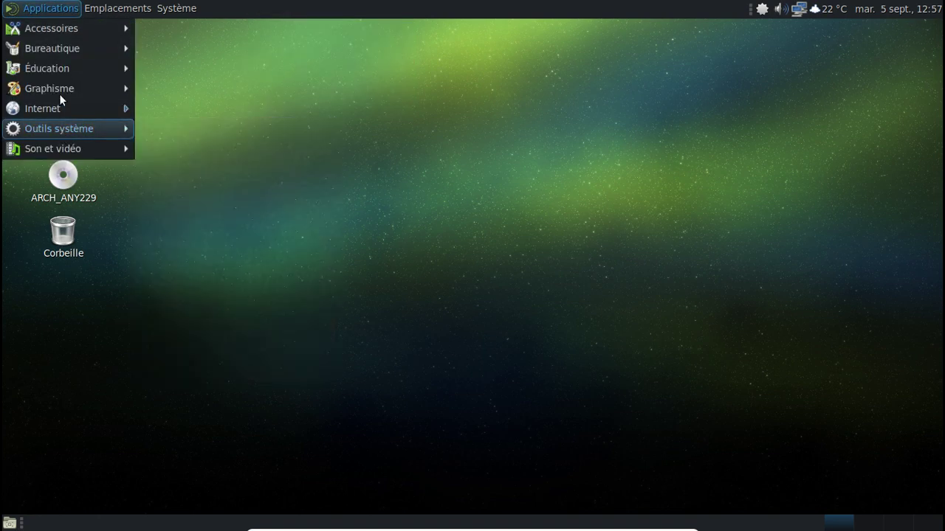
mouse_move(64, 27)
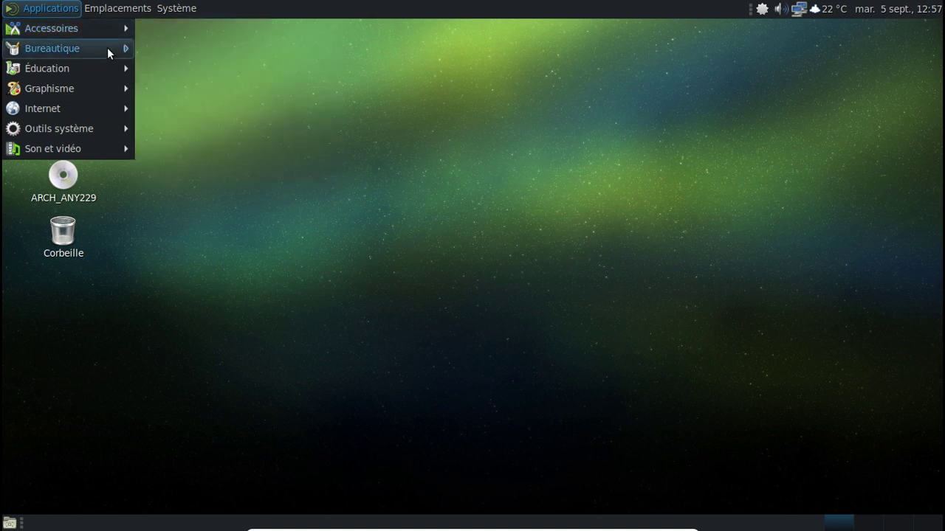
mouse_move(108, 52)
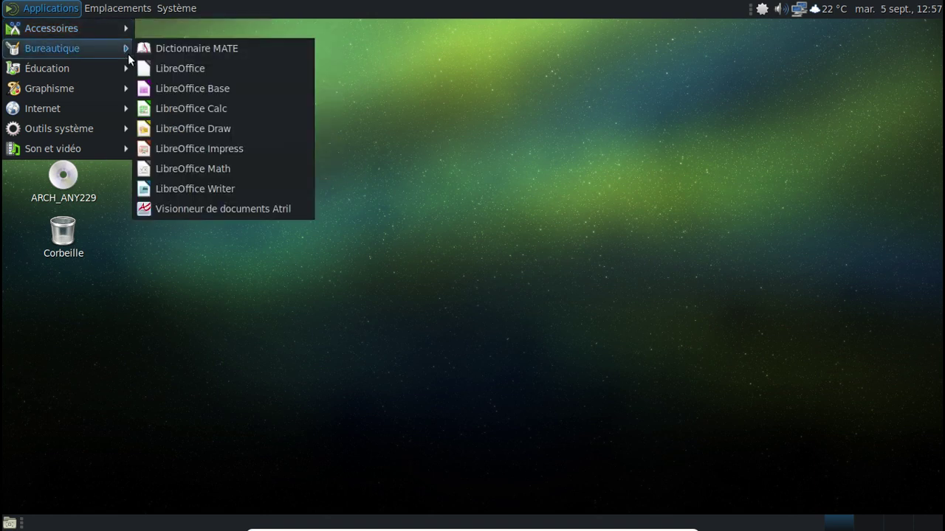
left_click(221, 214)
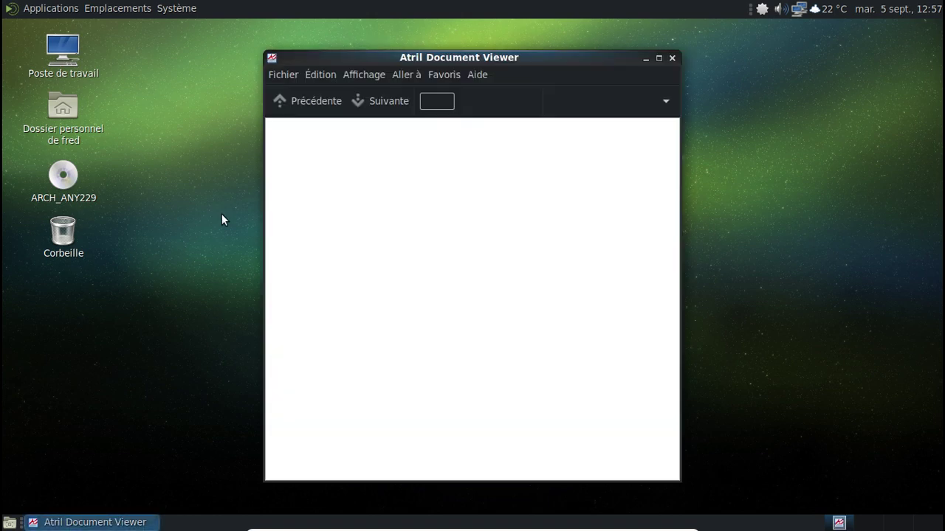
left_click(477, 74)
left_click(493, 121)
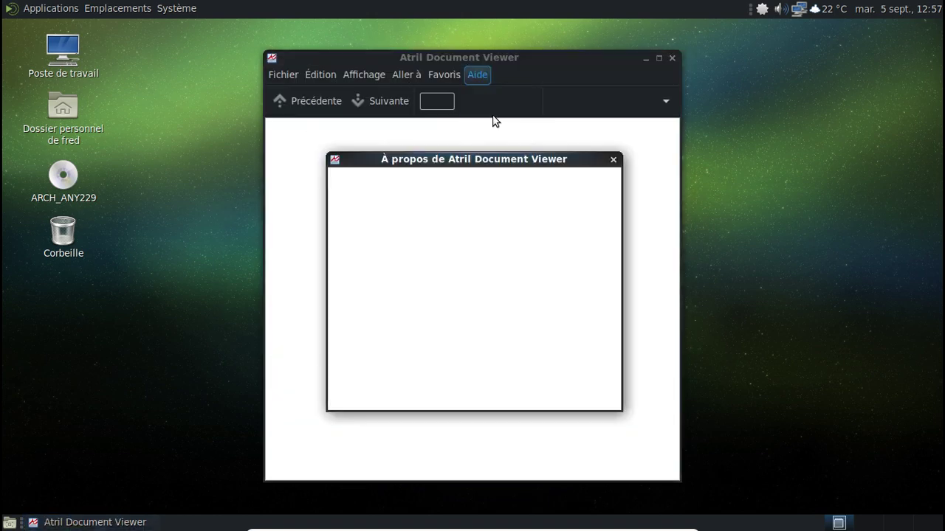
- Dismiss the About information, look through the Atril viewer's Fichier, Édition and Affichage commands, and close the viewer
left_click(591, 384)
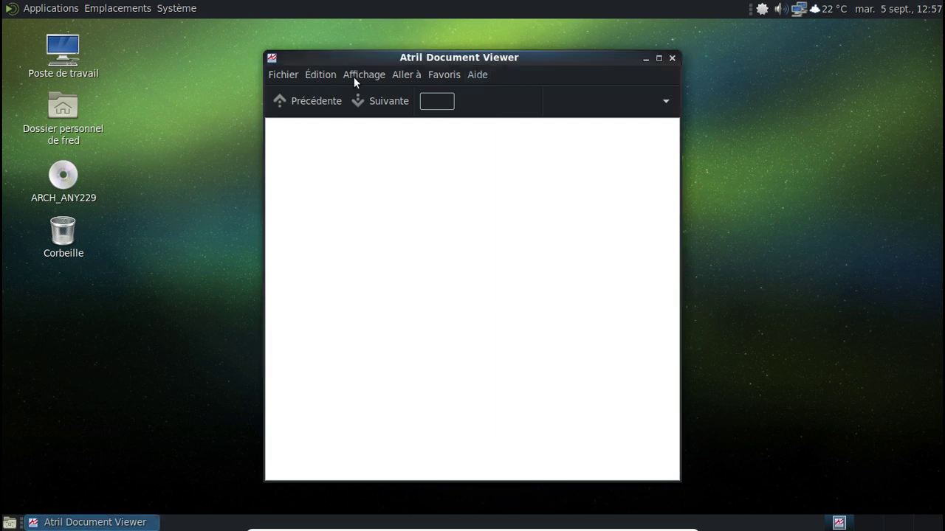
left_click(325, 74)
left_click(390, 238)
left_click(310, 75)
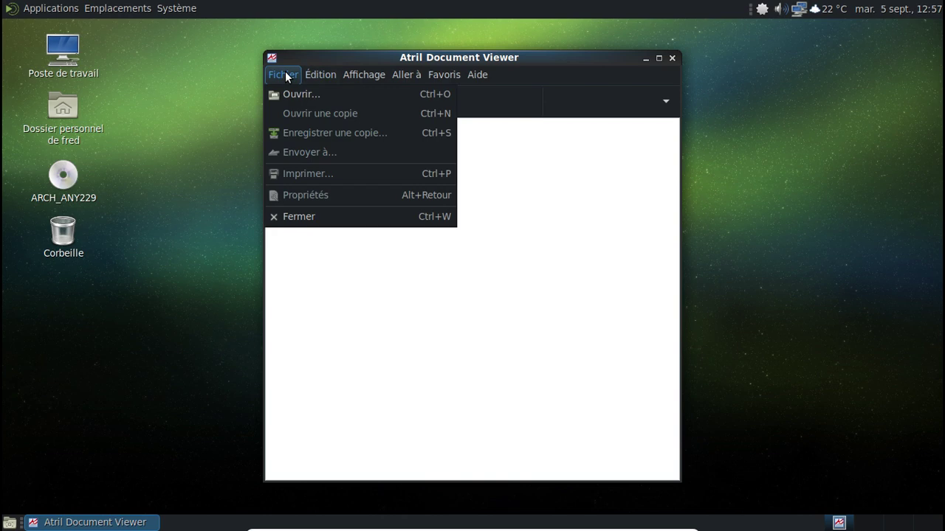
mouse_move(340, 73)
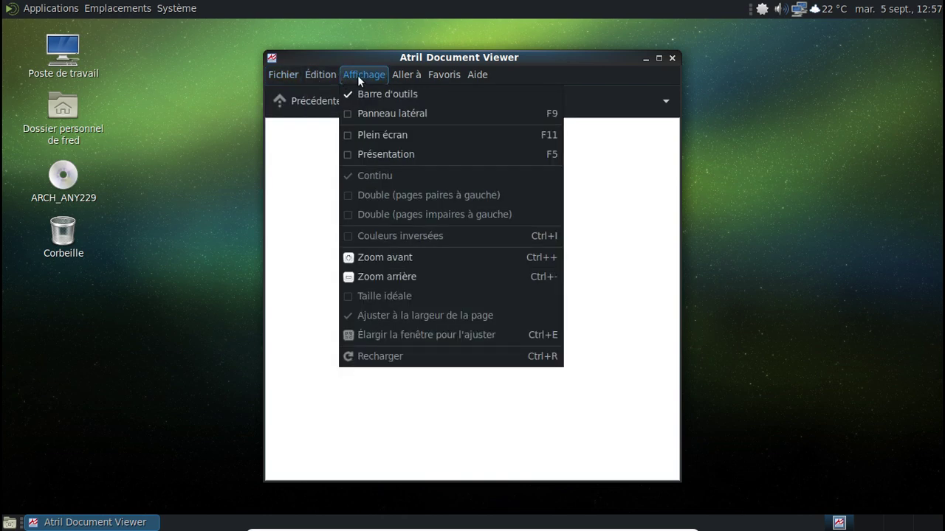
mouse_move(467, 75)
left_click(365, 76)
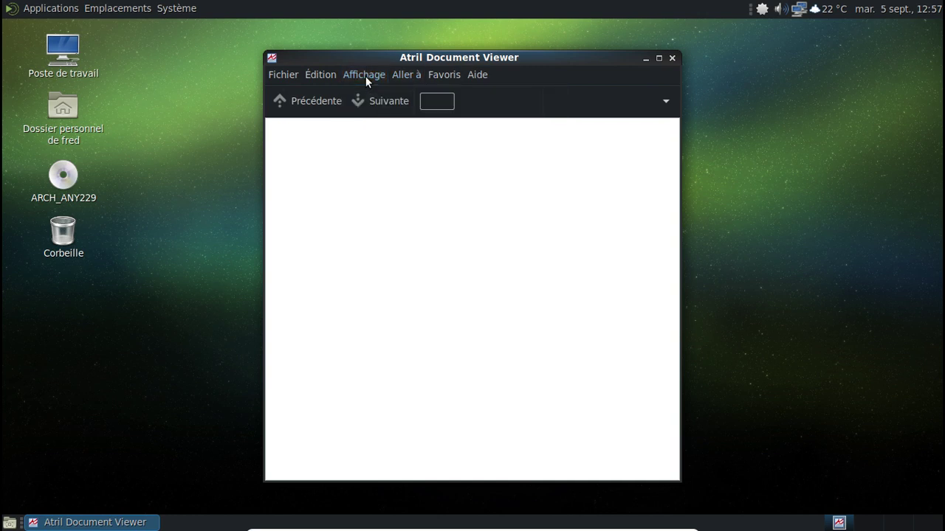
left_click(672, 58)
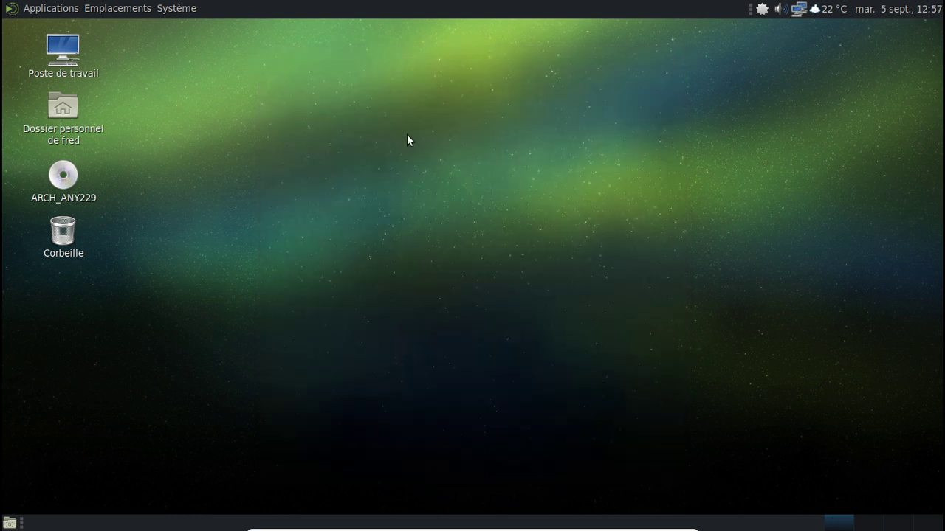
- Browse the application categories Outils système, Internet, Éducation and Bureautique, and launch LibreOffice Writer
left_click(55, 9)
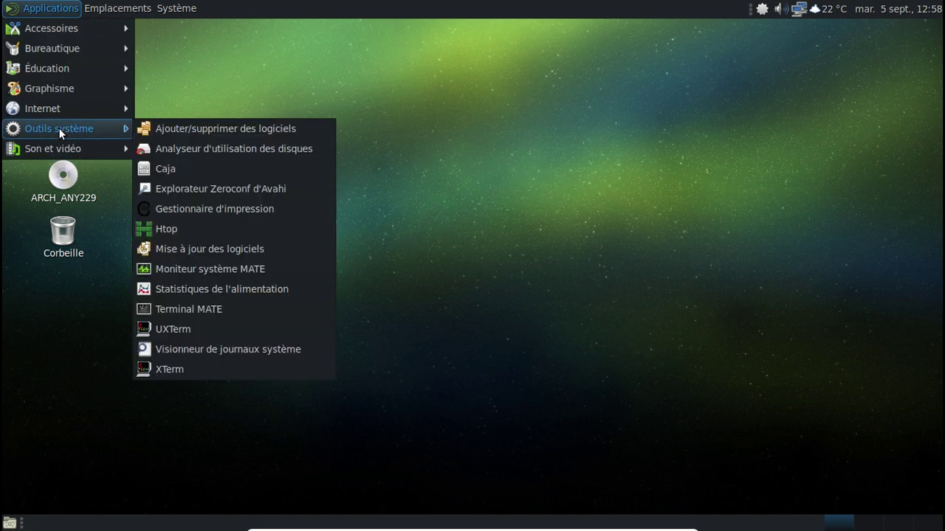
mouse_move(58, 154)
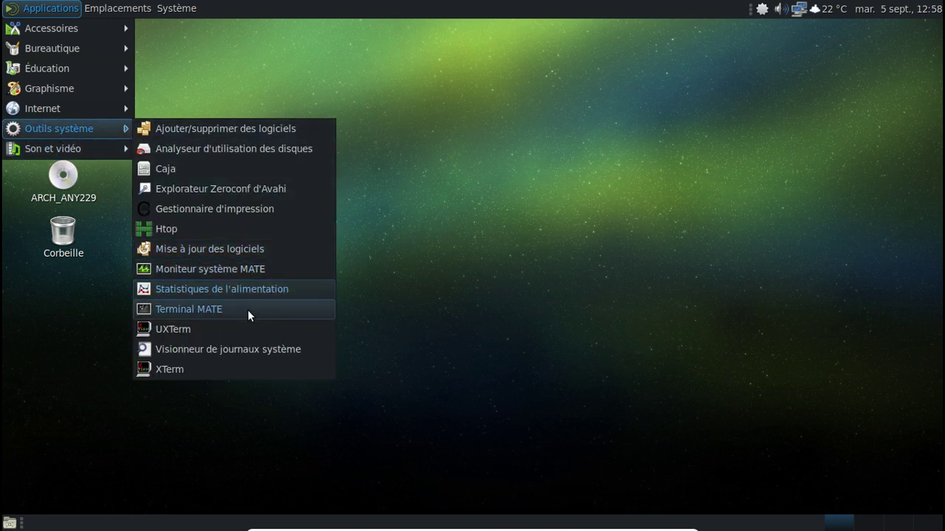
mouse_move(71, 110)
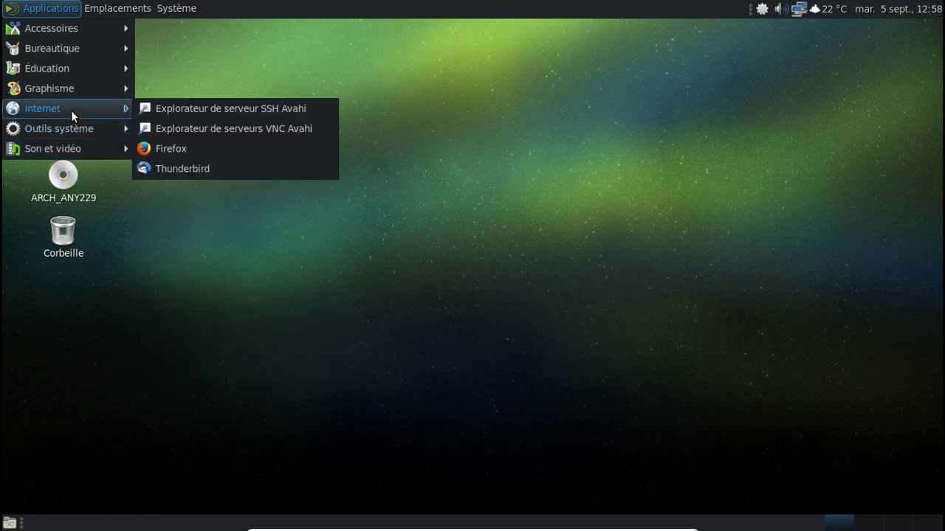
mouse_move(61, 62)
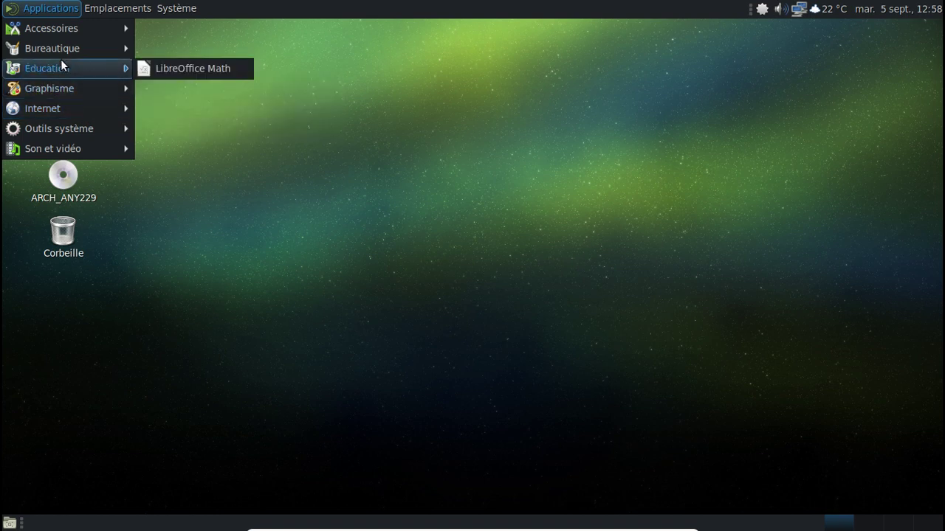
mouse_move(56, 46)
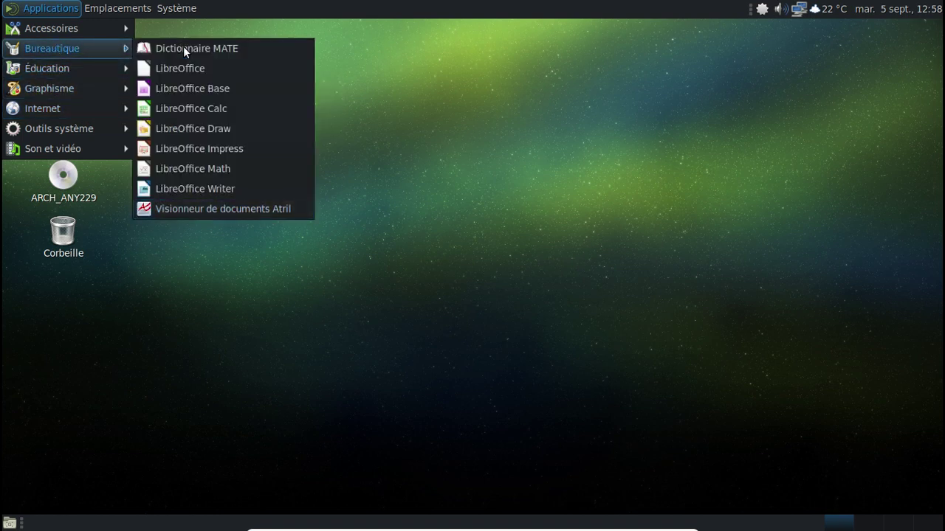
left_click(242, 188)
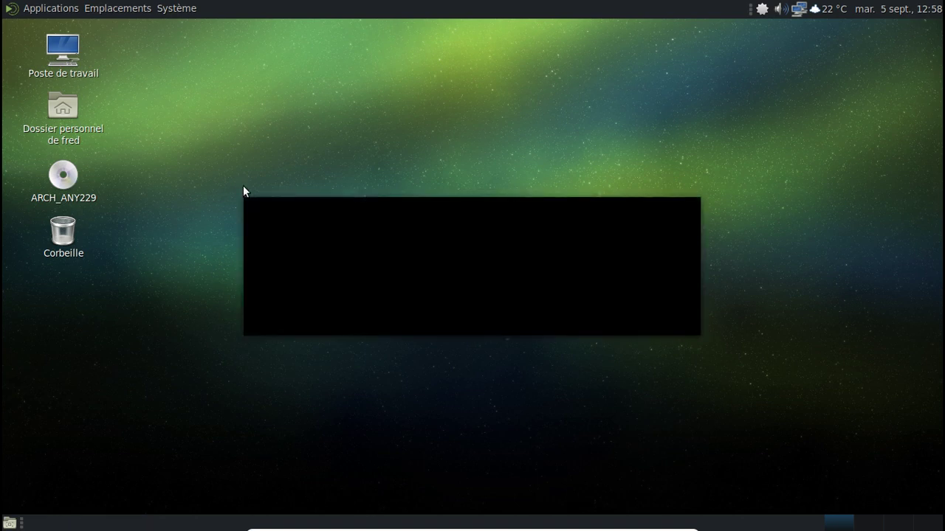
- Open the MATE system monitor, view its resource usage and system information, and close it
left_click(63, 8)
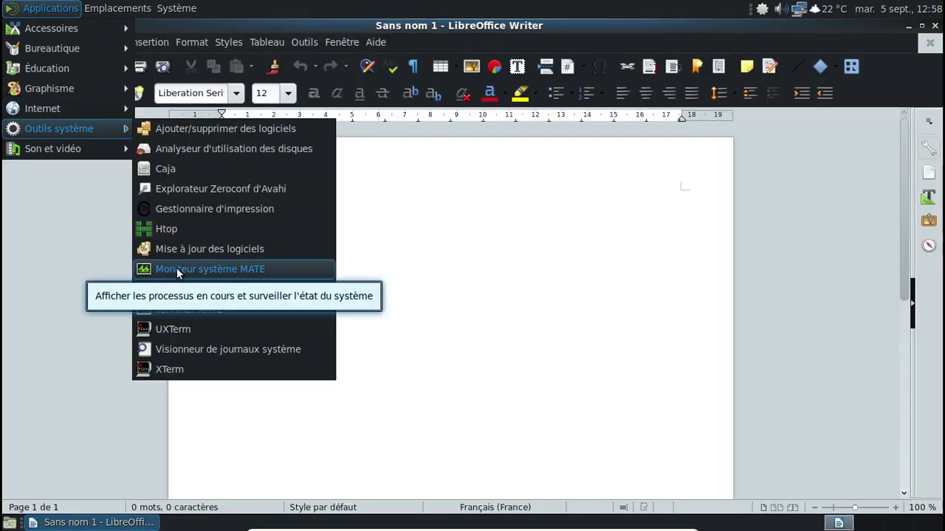
left_click(176, 269)
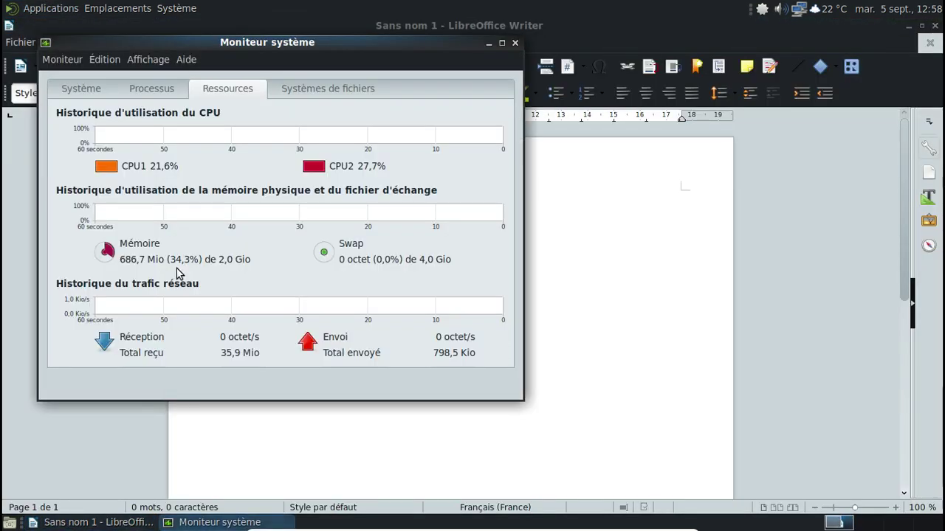
left_click(83, 89)
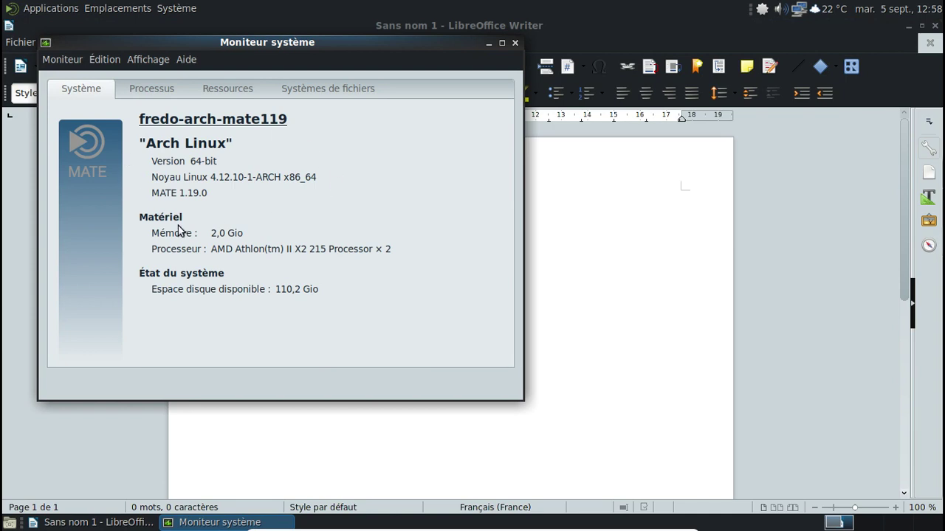
left_click(514, 43)
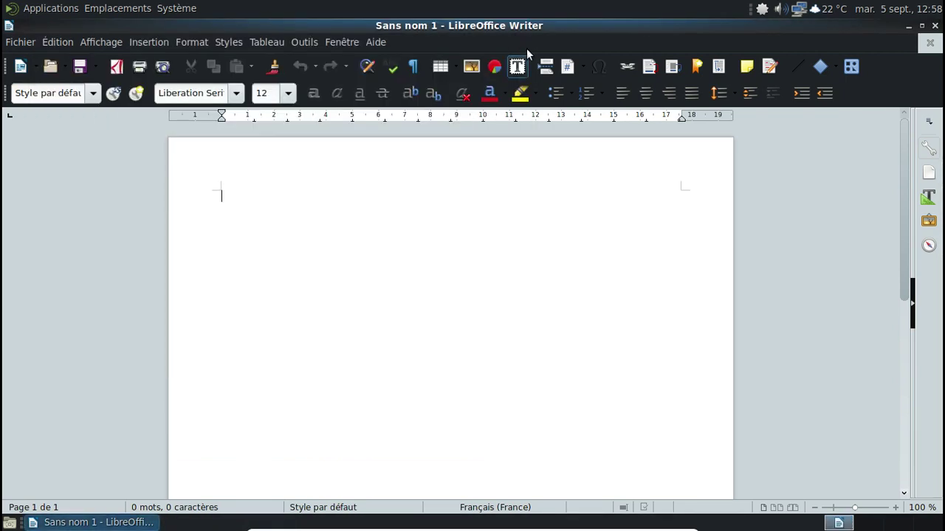
- Enable the experimental functions in LibreOffice's advanced options and restart LibreOffice to apply the change
left_click(26, 42)
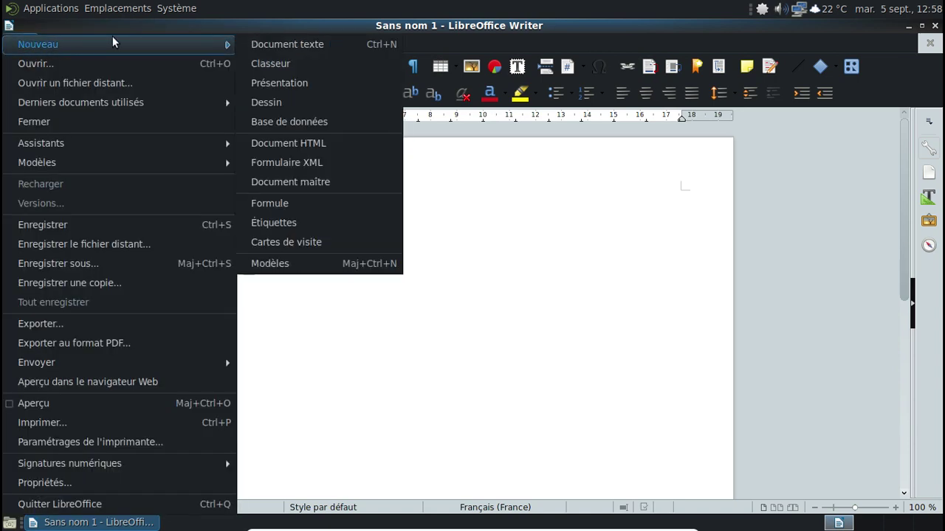
left_click(22, 42)
left_click(22, 42)
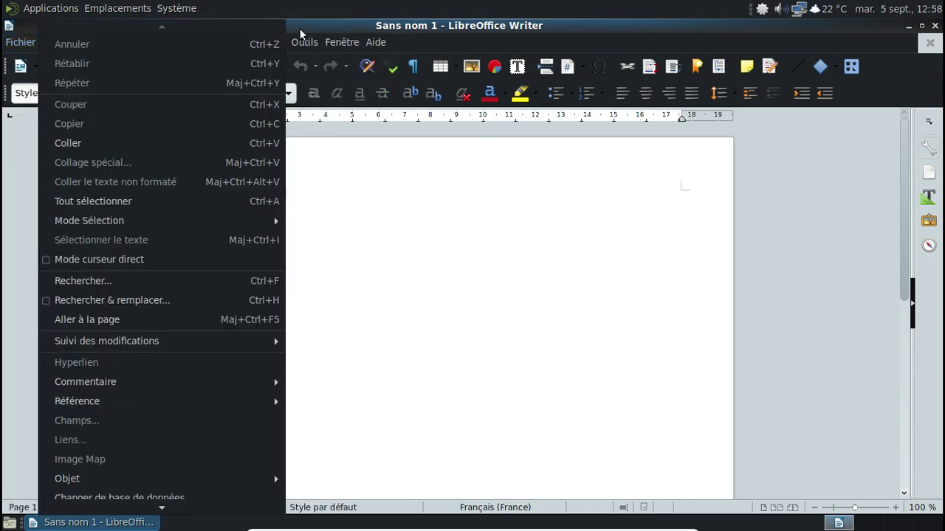
left_click(139, 50)
left_click(307, 45)
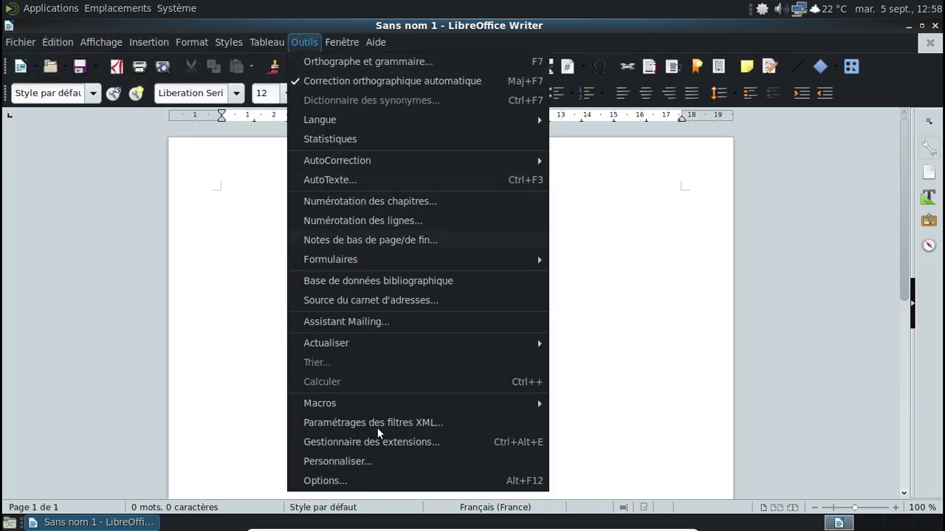
left_click(382, 482)
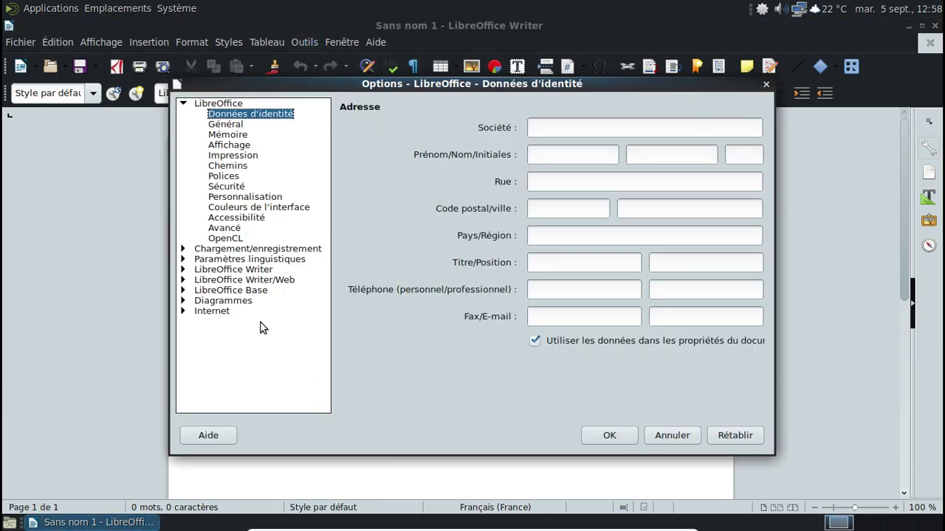
left_click(226, 228)
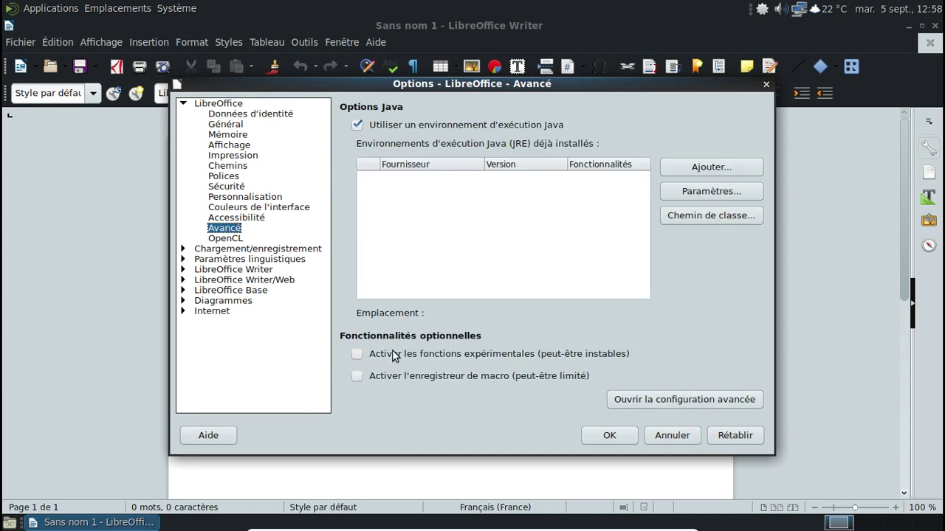
left_click(358, 355)
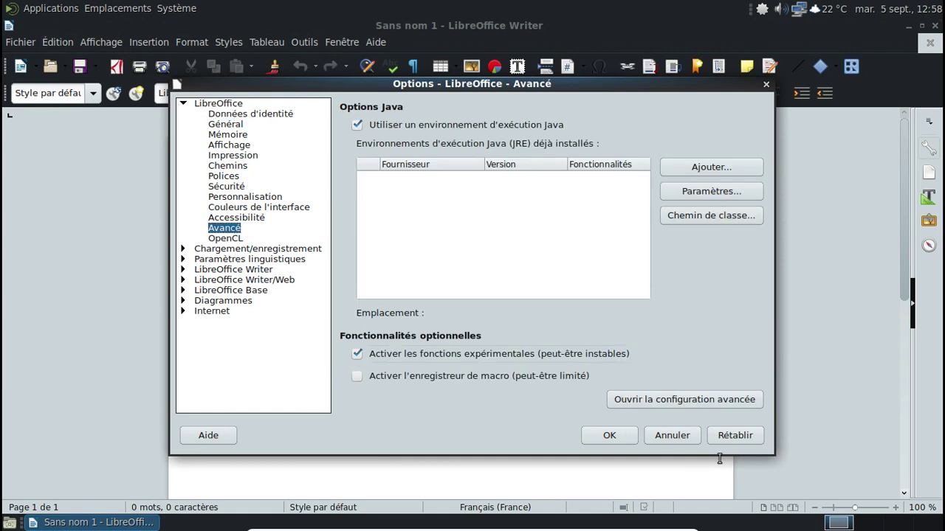
left_click(627, 436)
left_click(465, 309)
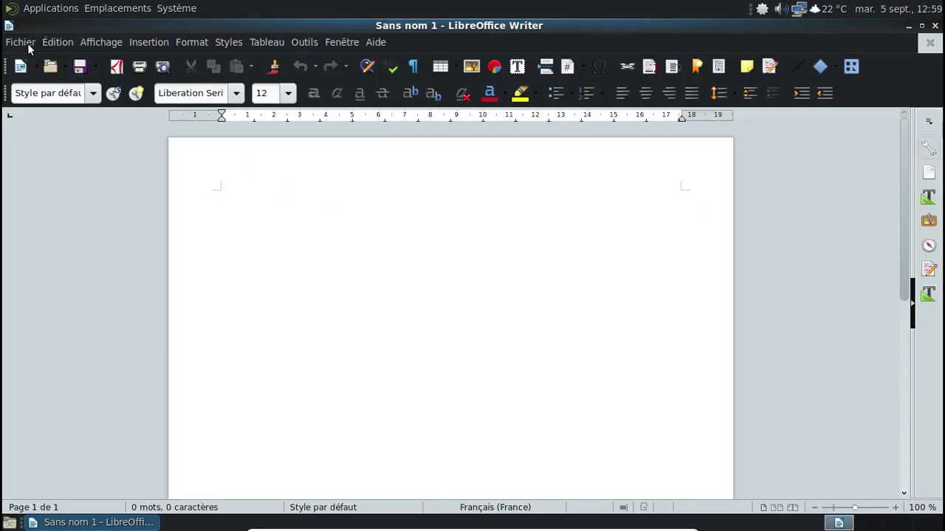
- Switch Writer's toolbar layout to the tabbed, ribbon-style interface
left_click(21, 42)
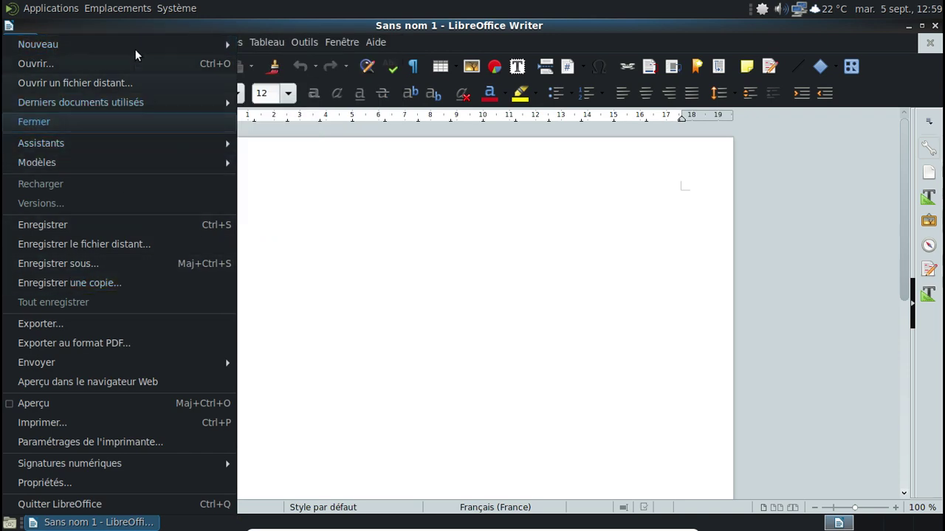
mouse_move(60, 43)
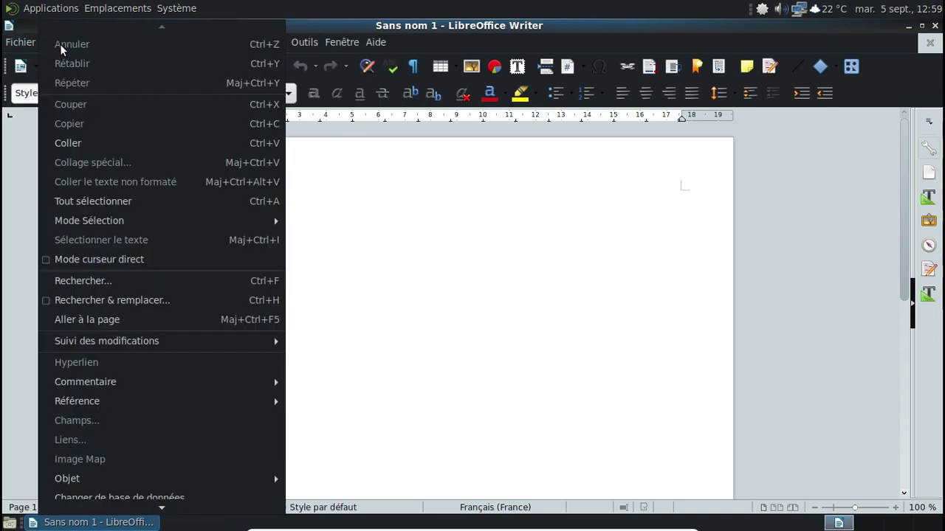
left_click(340, 28)
left_click(108, 42)
mouse_move(160, 108)
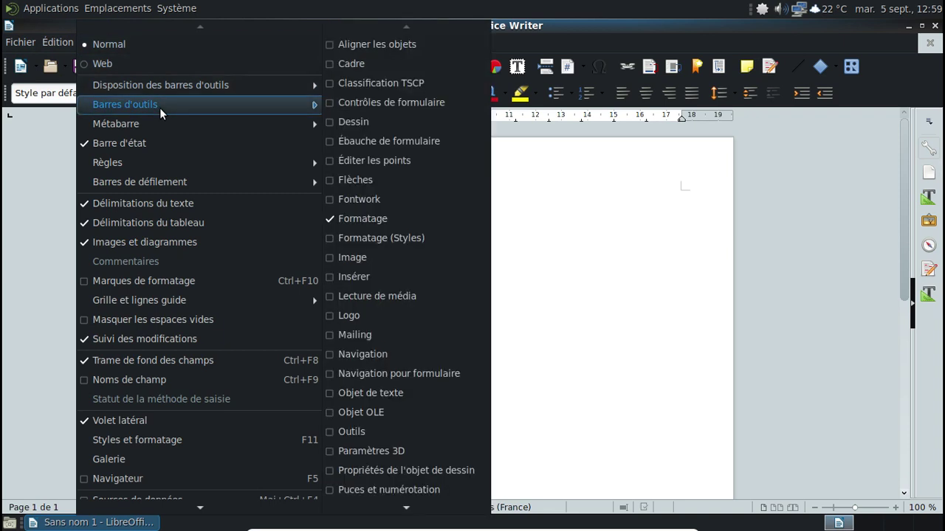
mouse_move(175, 127)
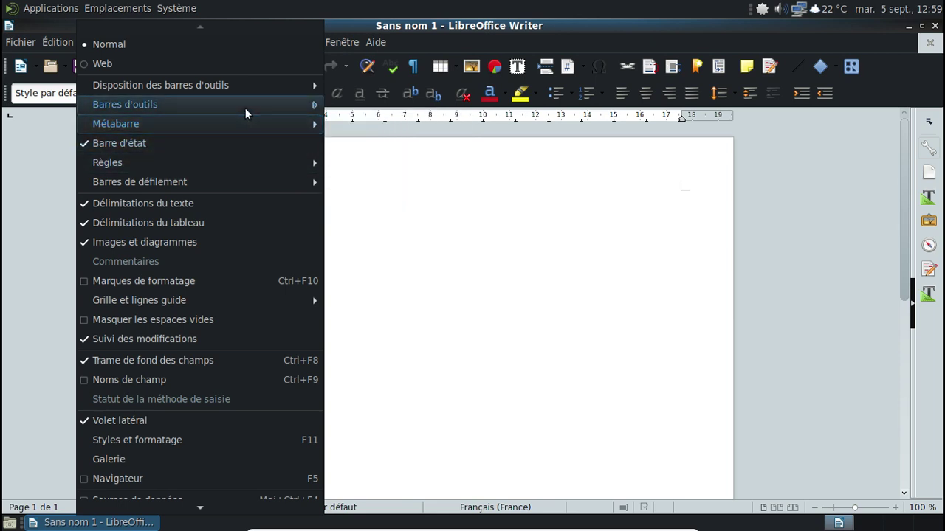
mouse_move(246, 113)
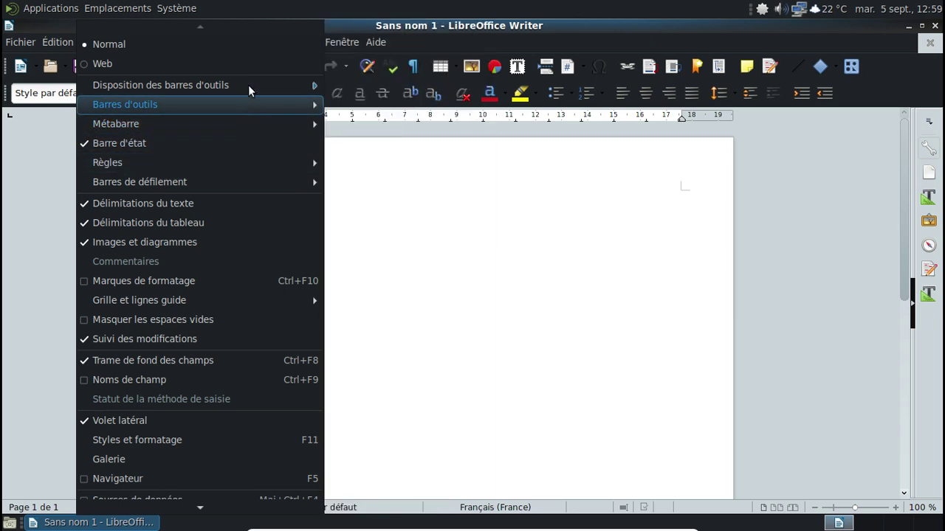
mouse_move(249, 88)
left_click(369, 144)
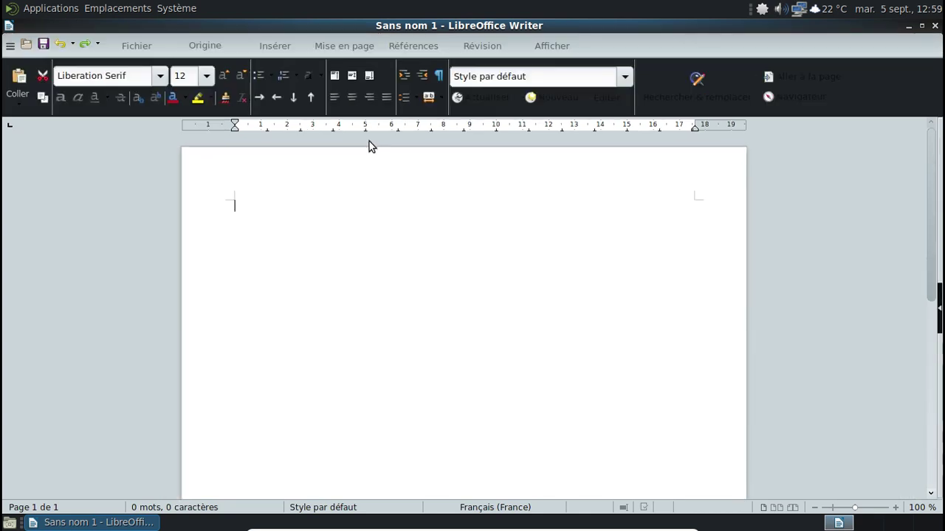
- Look through the ribbon's Fichier, Origine, Insérer, Mise en page, Références, Révision and Afficher sections, and close Writer
left_click(133, 47)
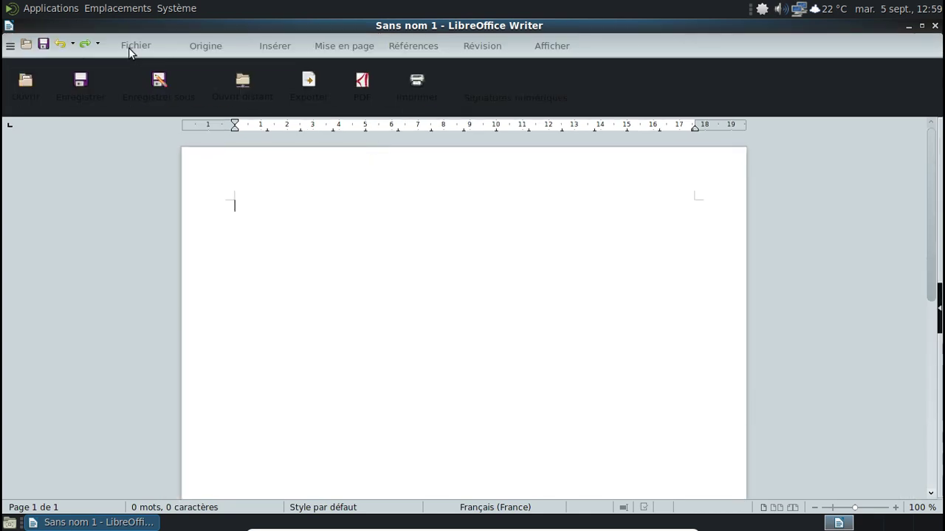
left_click(209, 48)
left_click(273, 47)
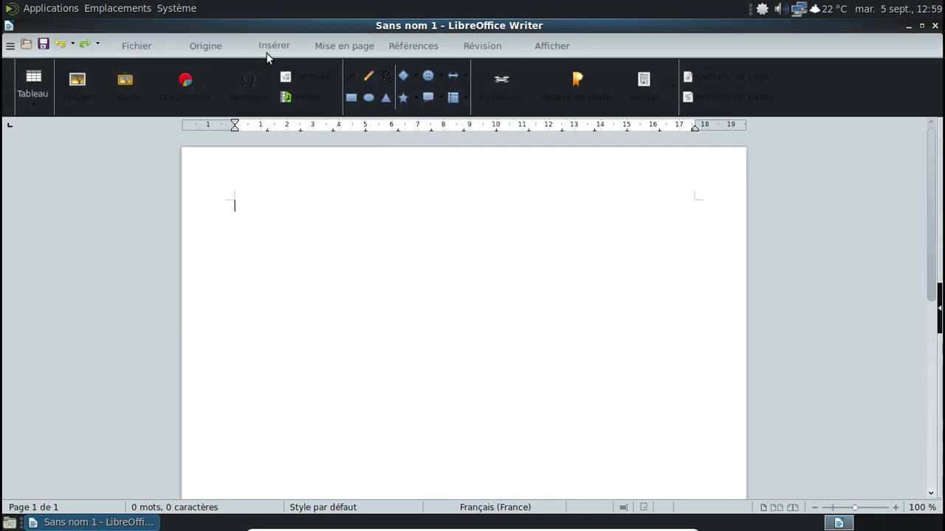
left_click(353, 46)
left_click(403, 45)
left_click(470, 50)
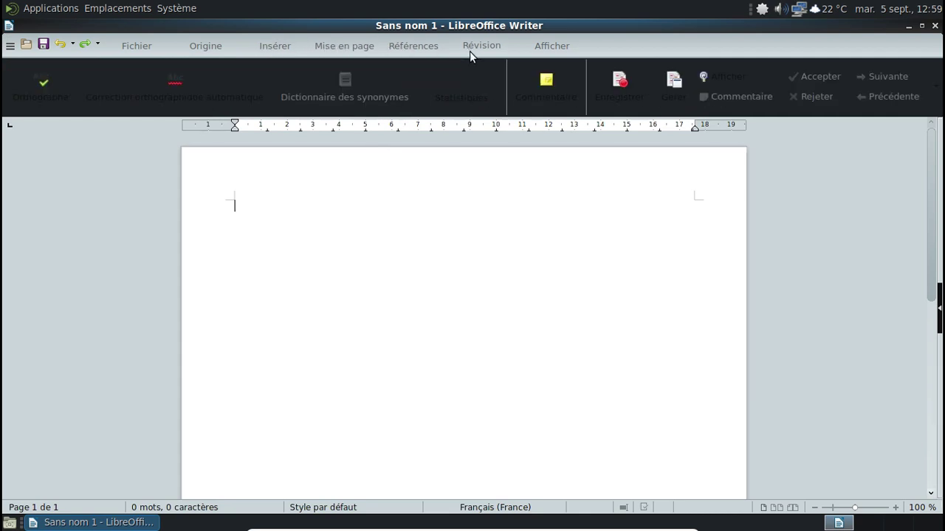
left_click(536, 48)
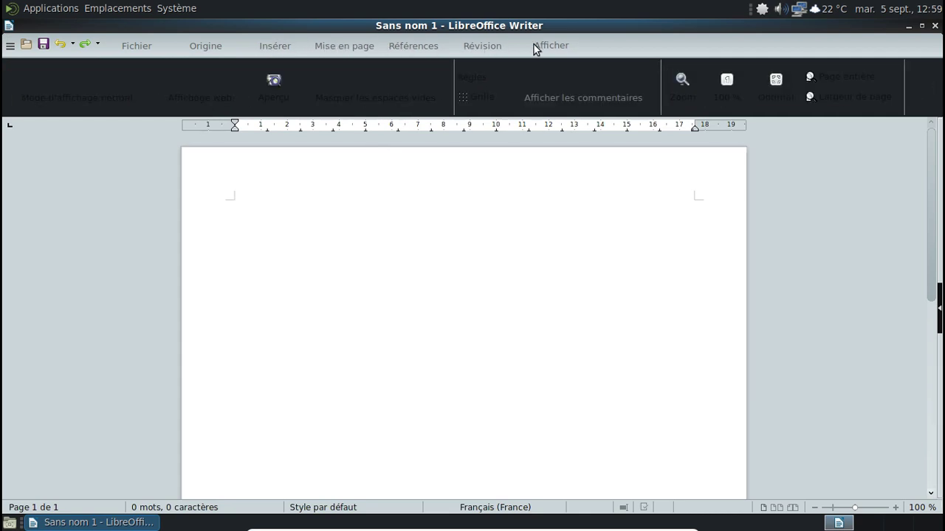
left_click(935, 25)
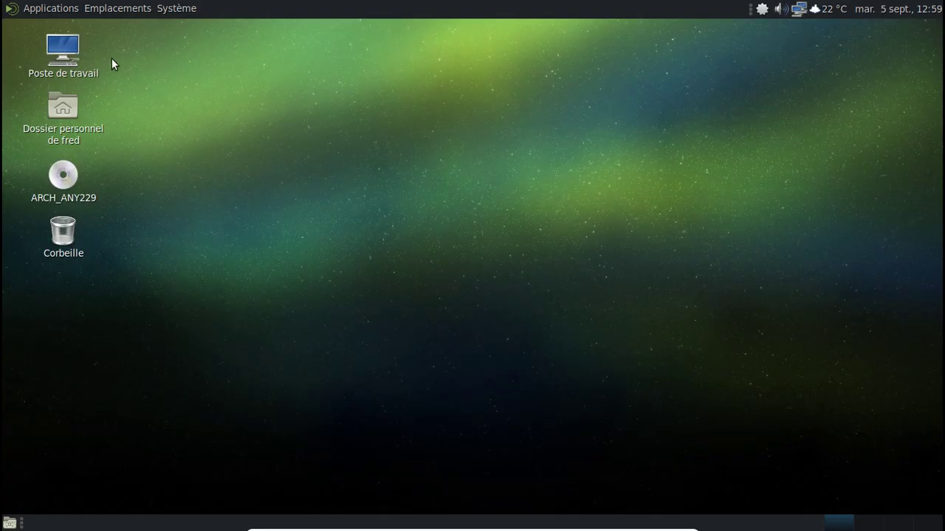
- Open LibreOffice Writer and show its menu bar
left_click(60, 10)
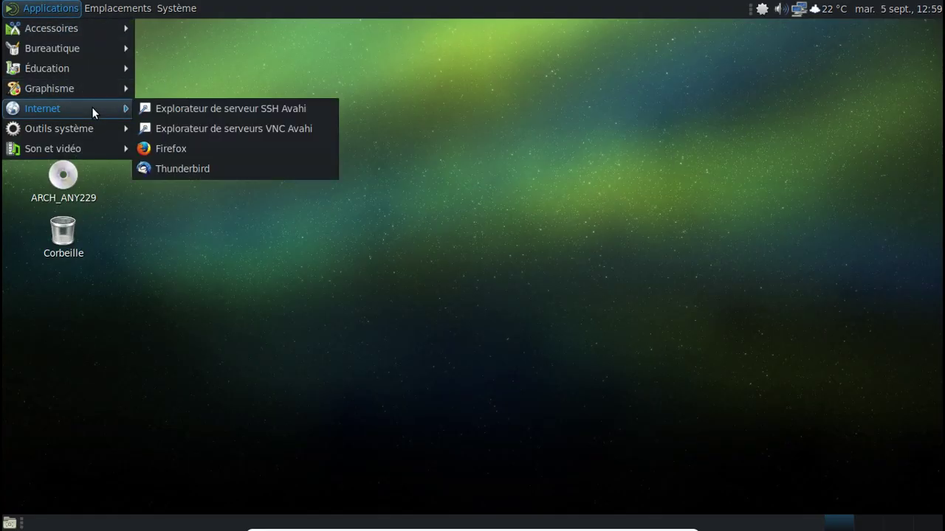
mouse_move(72, 45)
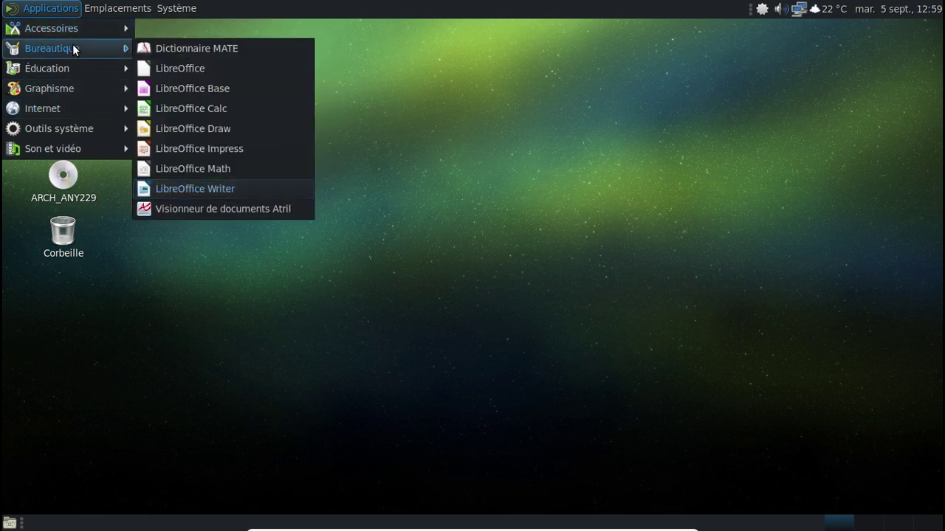
left_click(212, 190)
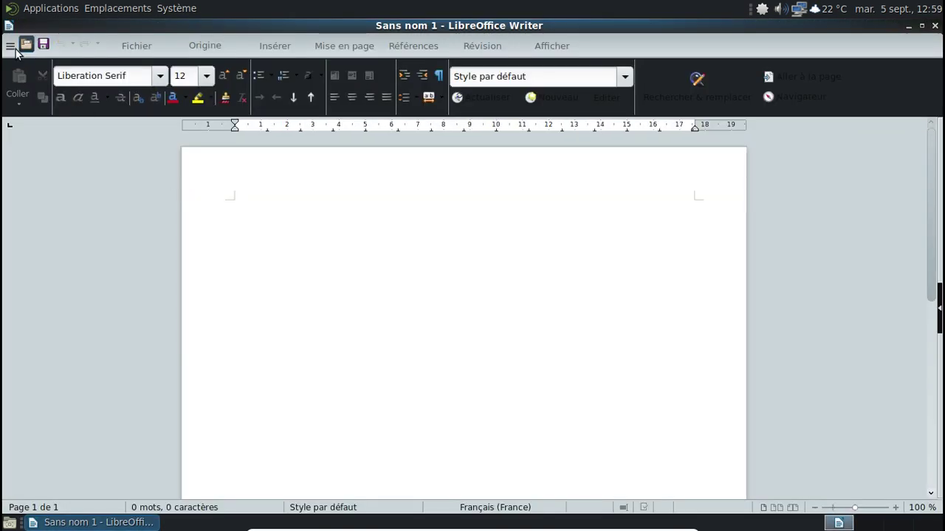
left_click(11, 47)
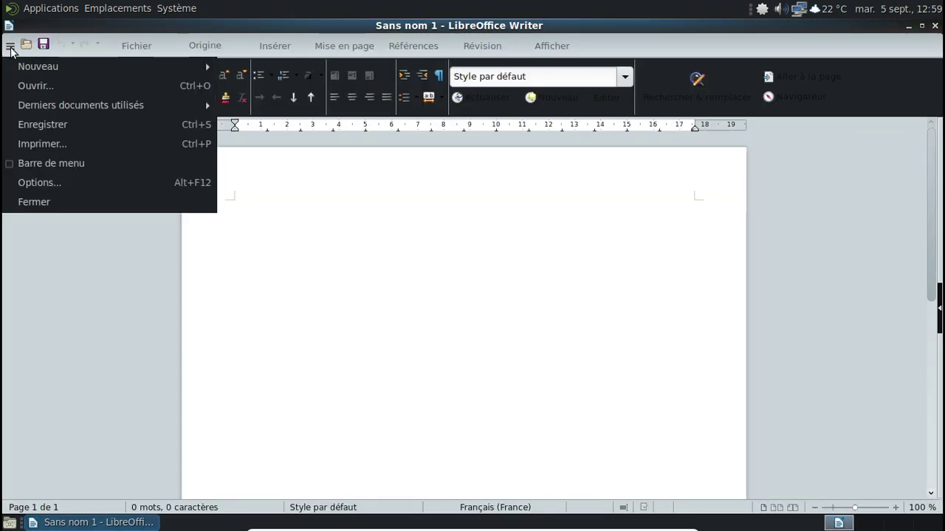
left_click(42, 166)
- Switch Writer's Métabarre layout to Barre groupée complète
left_click(92, 41)
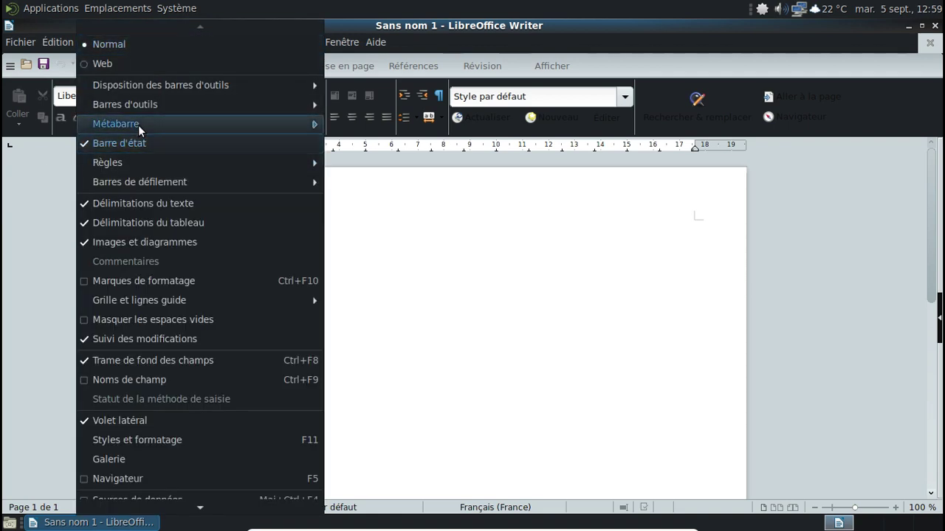
mouse_move(139, 129)
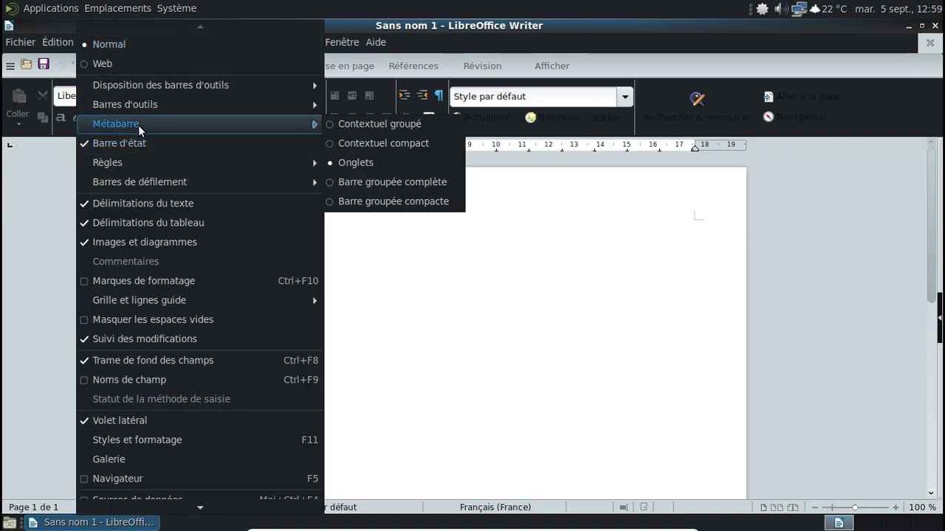
left_click(407, 184)
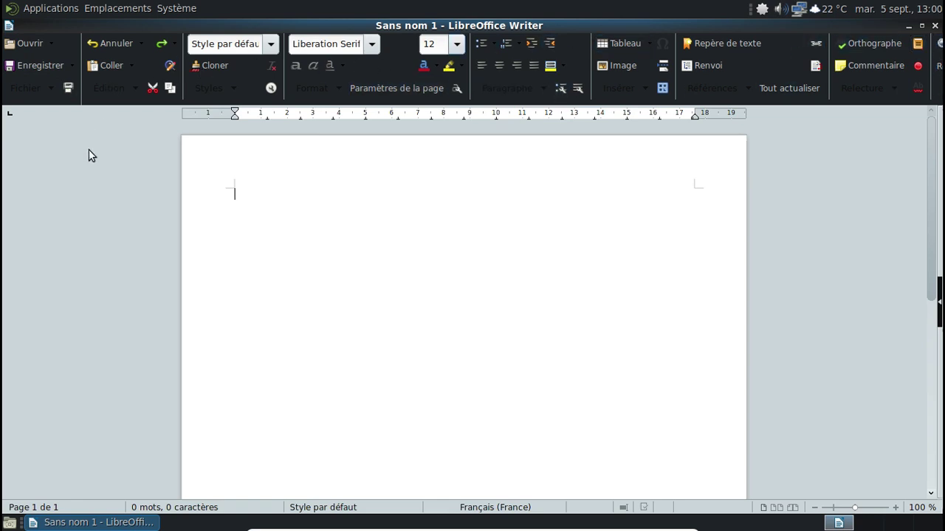
- Look through the grouped bar's Fichier commands and the window options, and close Writer
left_click(44, 88)
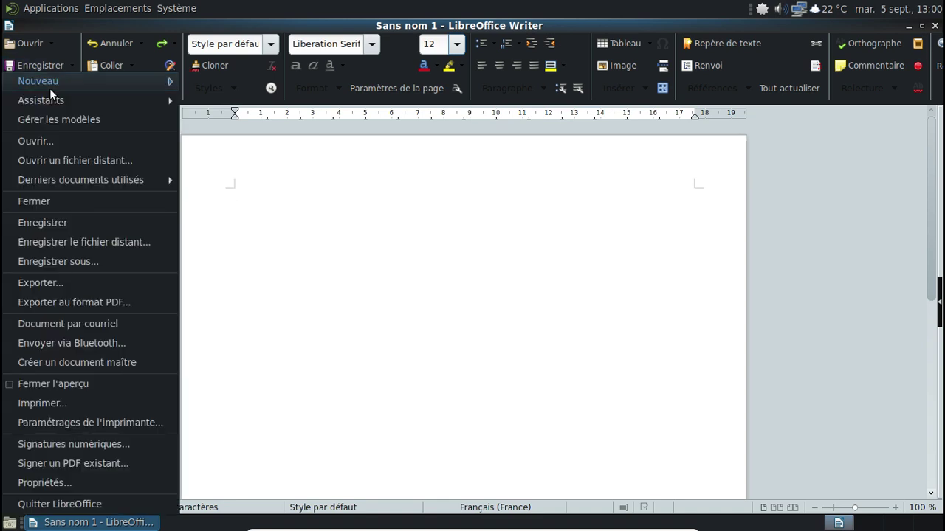
mouse_move(55, 88)
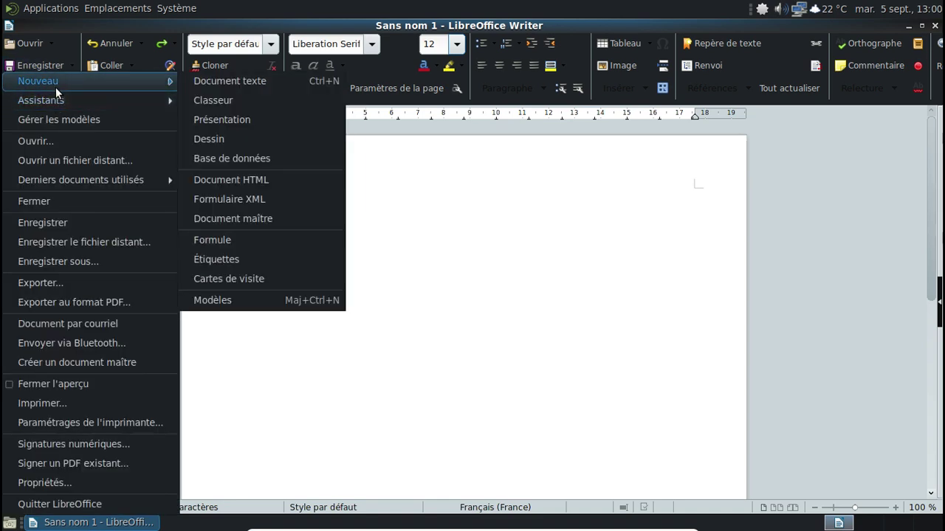
left_click(351, 343)
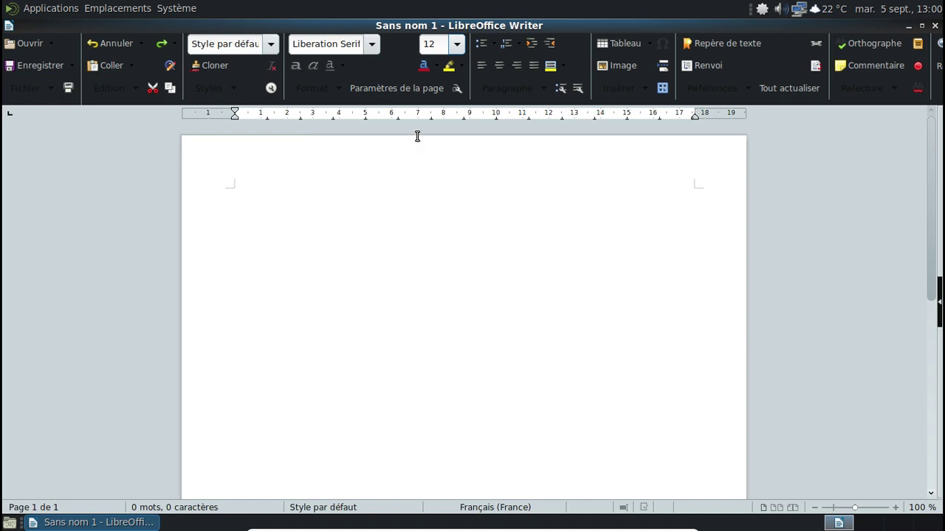
right_click(631, 28)
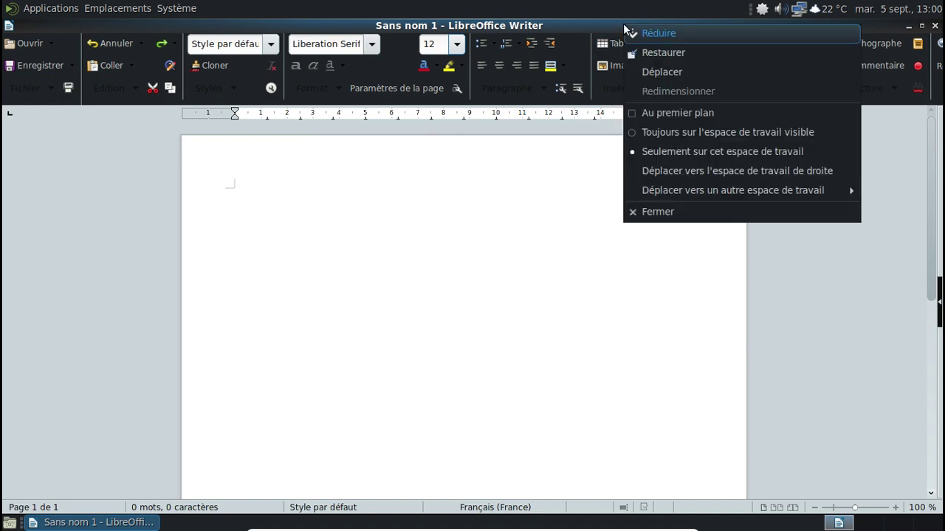
left_click(587, 28)
right_click(586, 28)
left_click(391, 54)
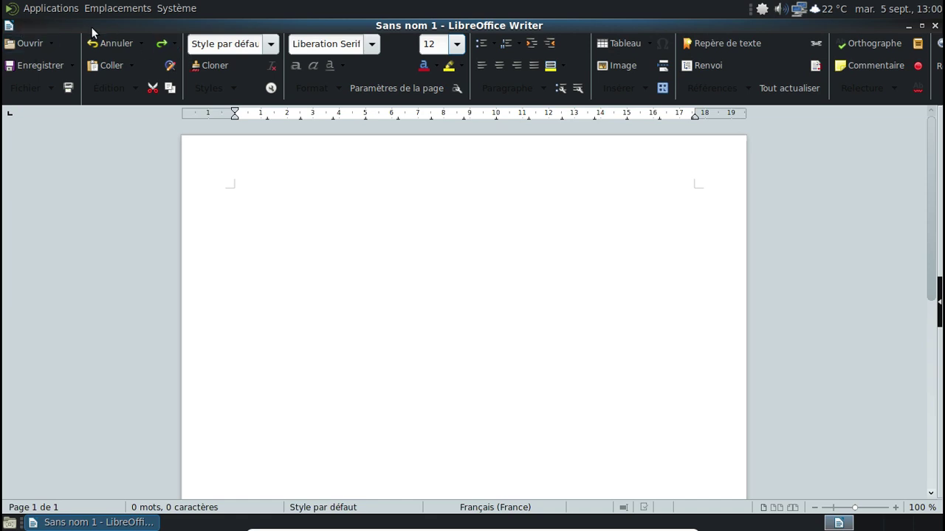
left_click(935, 25)
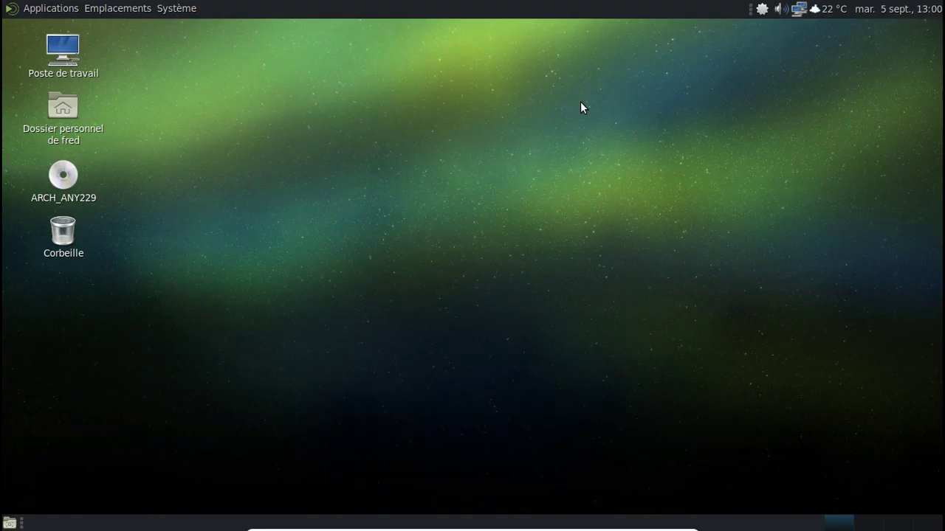
- Reopen LibreOffice Writer and examine the grouped bar's Édition and Fichier commands and the window options
left_click(19, 12)
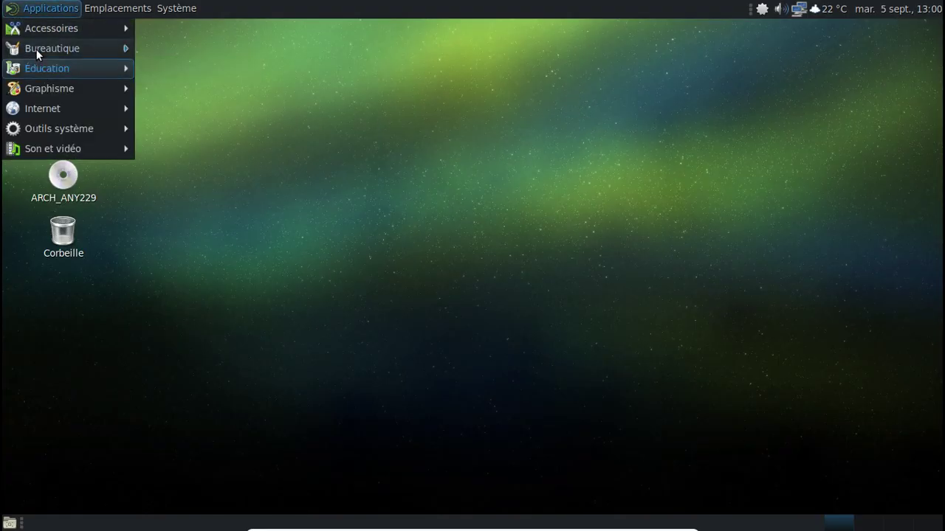
mouse_move(59, 49)
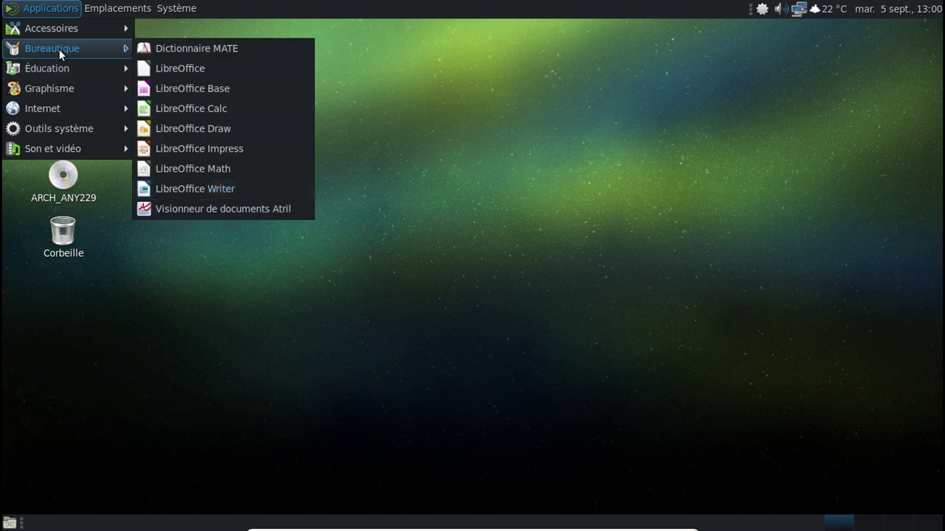
left_click(206, 191)
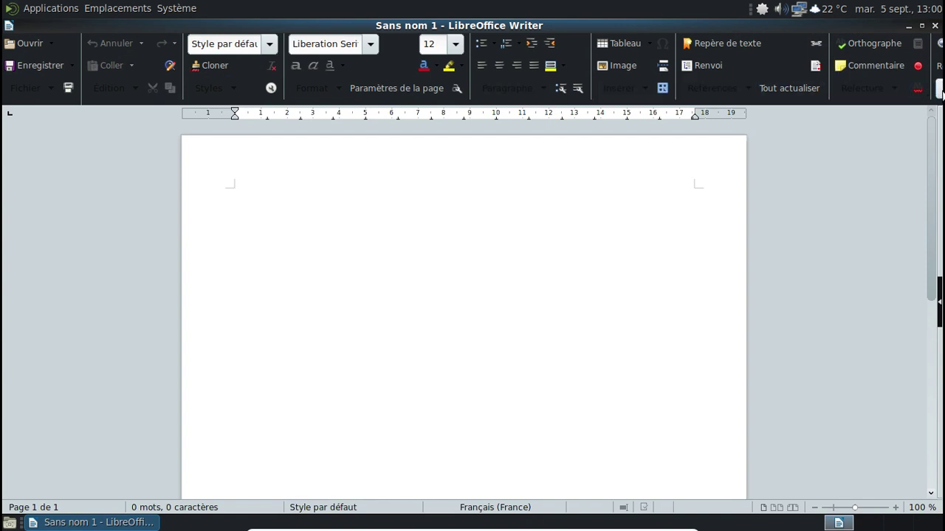
left_click(115, 93)
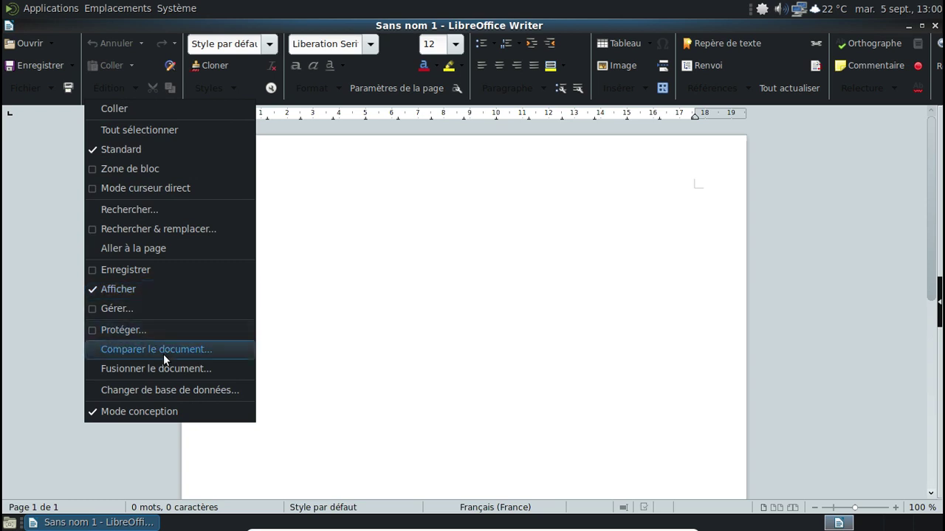
left_click(31, 94)
left_click(31, 88)
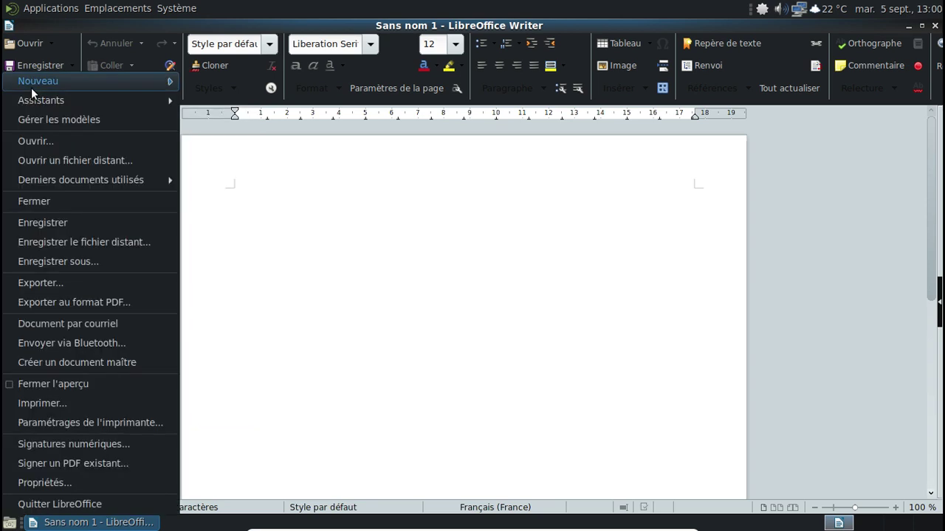
mouse_move(31, 88)
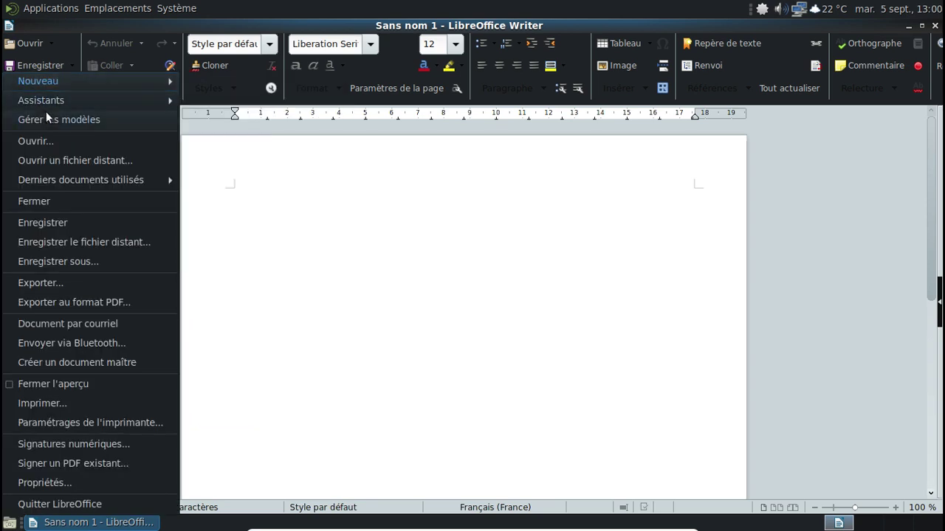
mouse_move(95, 178)
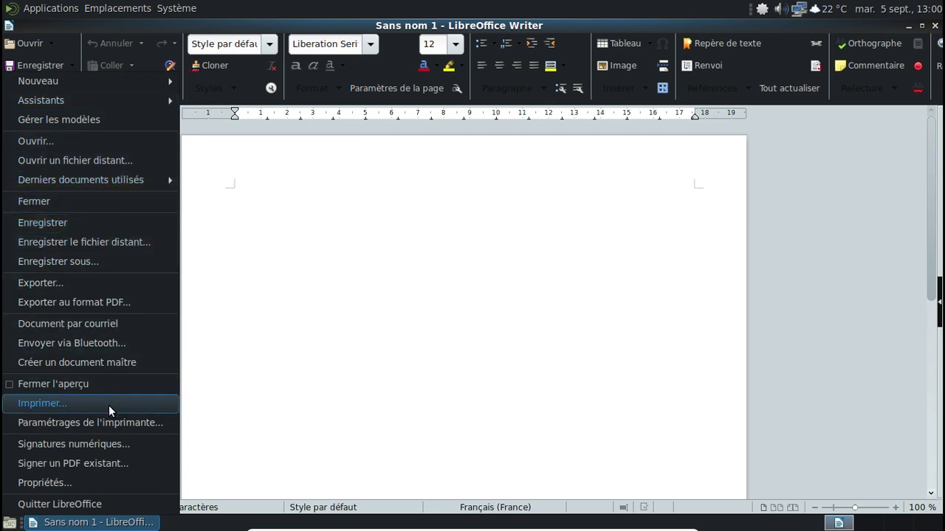
left_click(341, 327)
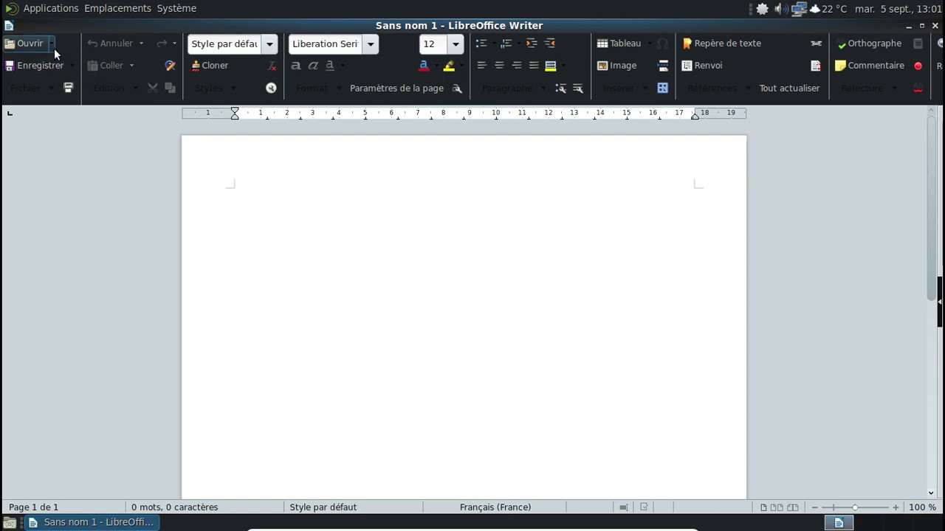
left_click(9, 27)
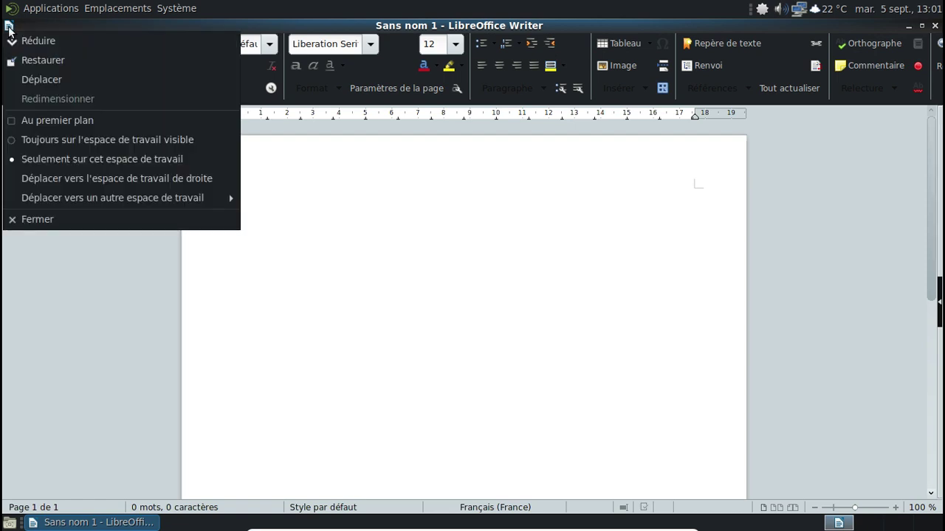
left_click(9, 28)
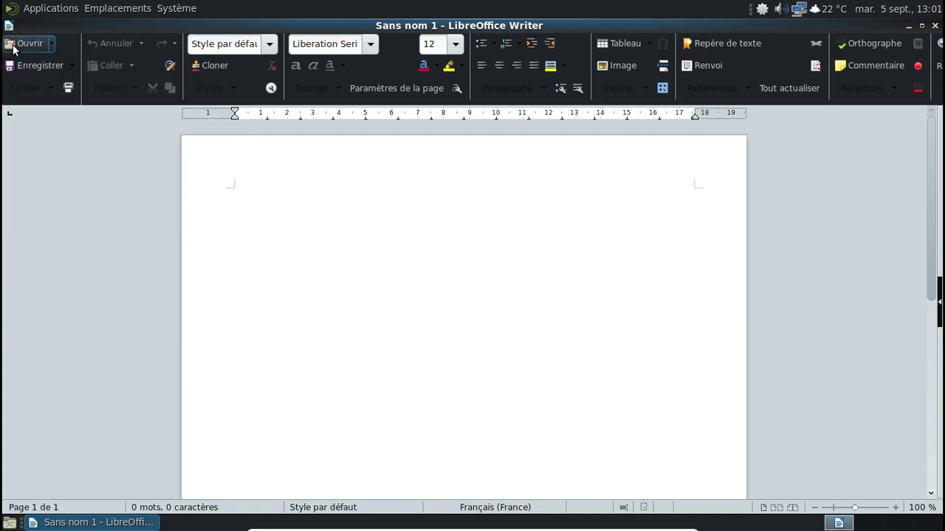
- Create a new spreadsheet from Writer to view Calc's interface, and close both the Calc and Writer windows
left_click(47, 88)
mouse_move(47, 91)
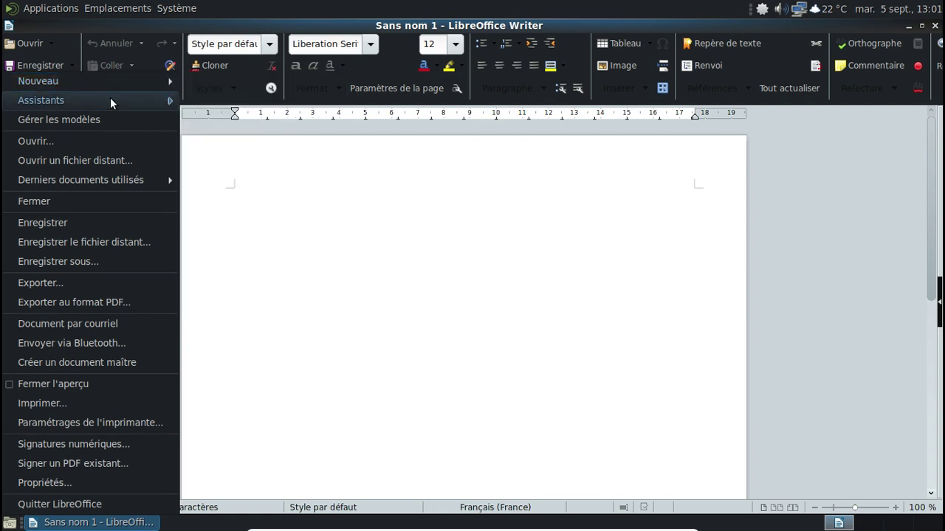
left_click(241, 100)
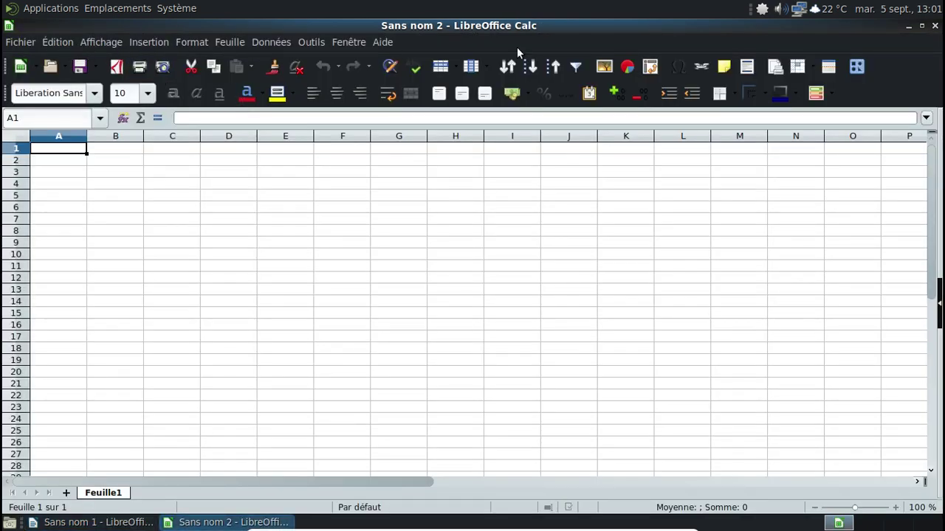
left_click_drag(460, 27, 485, 214)
left_click(679, 212)
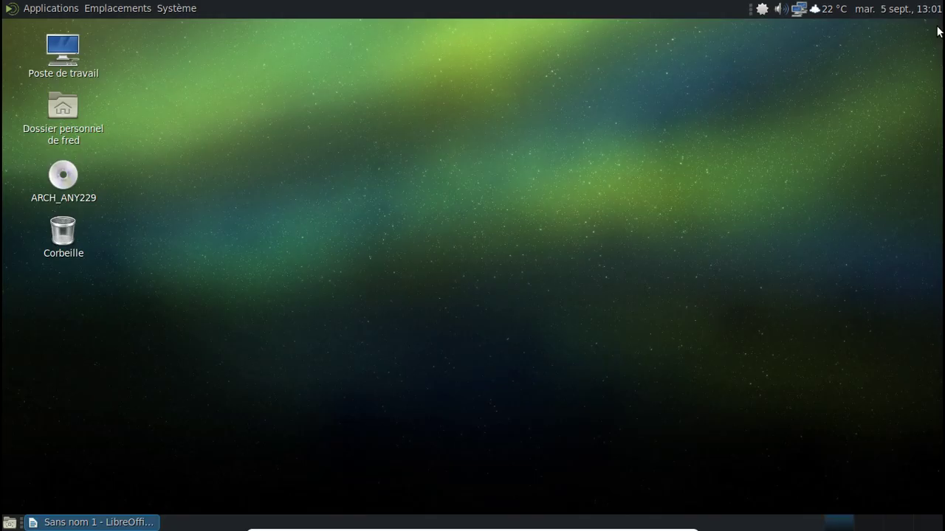
left_click(935, 25)
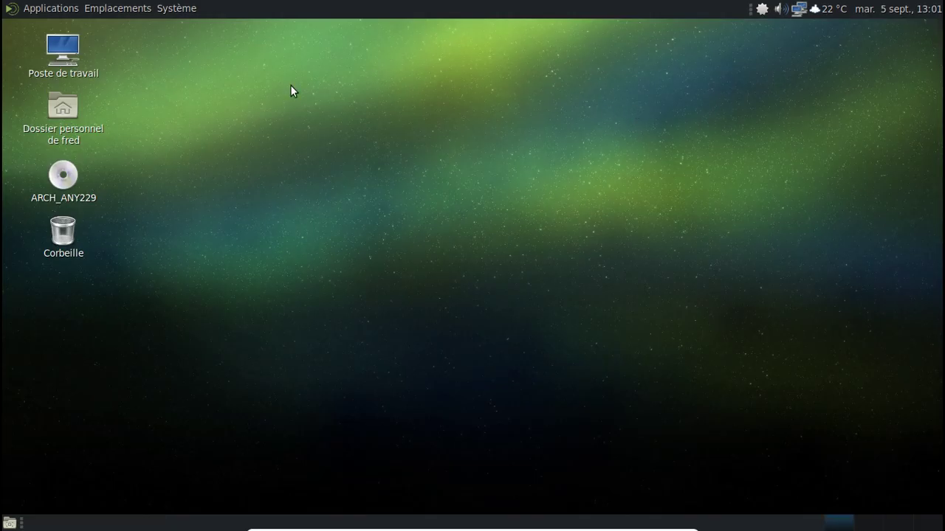
- Shut down the Arch Linux MATE system running in the virtual machine
left_click(169, 15)
left_click(218, 176)
left_click(627, 329)
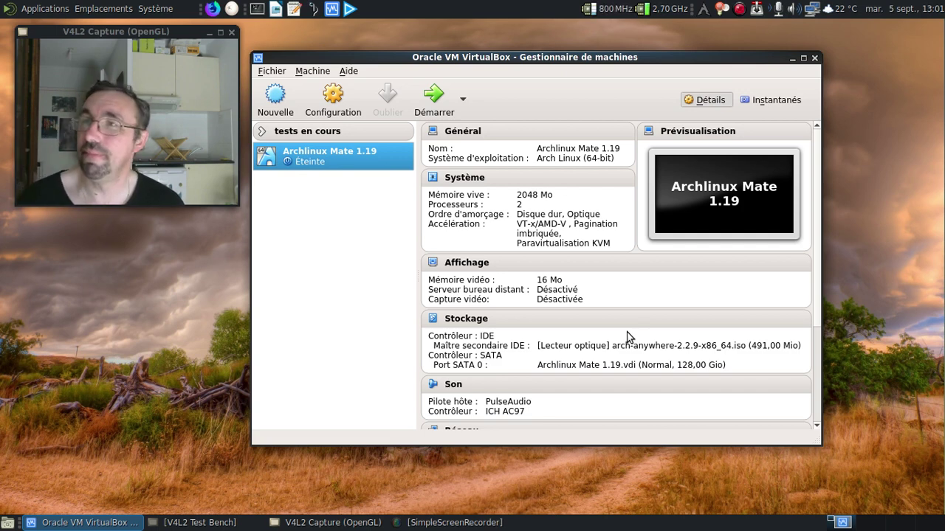
right_click(739, 10)
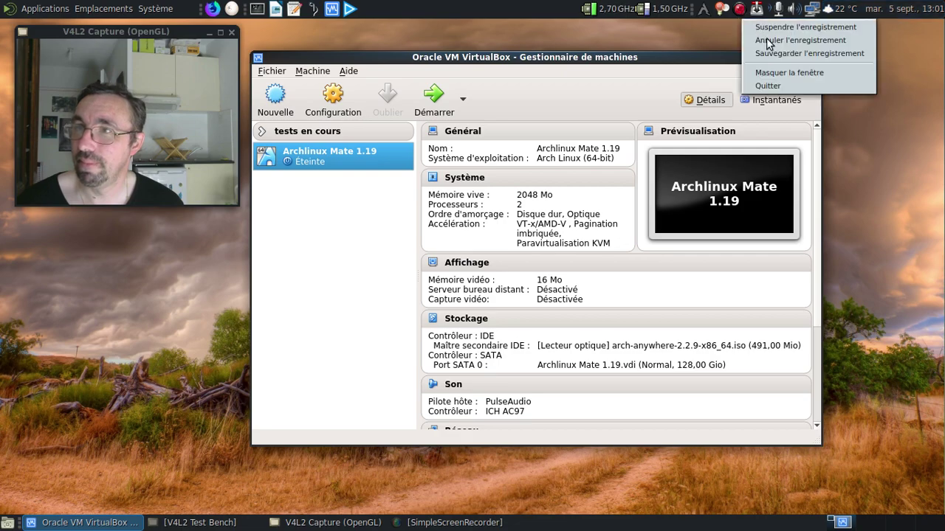